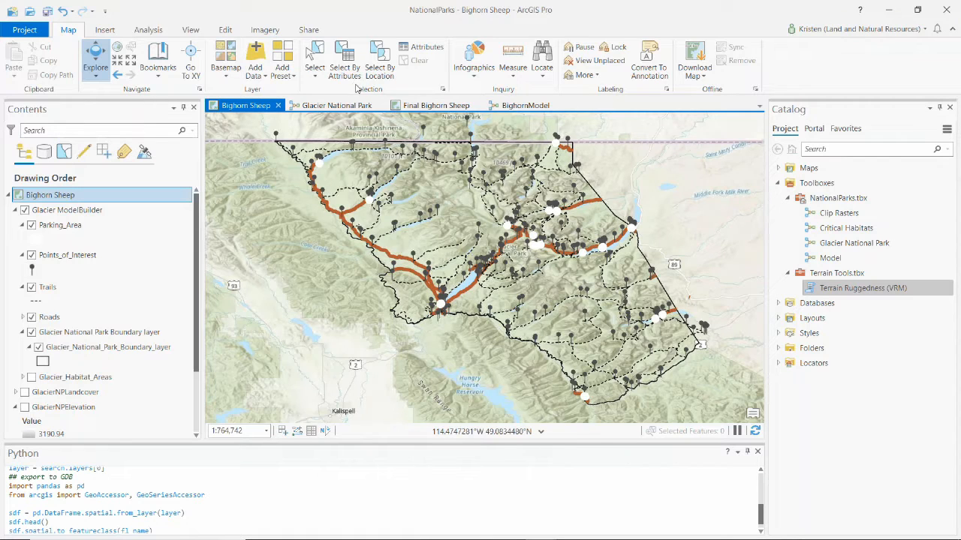
# - View the signed-in portal account's details and its portal options
pyautogui.click(871, 30)
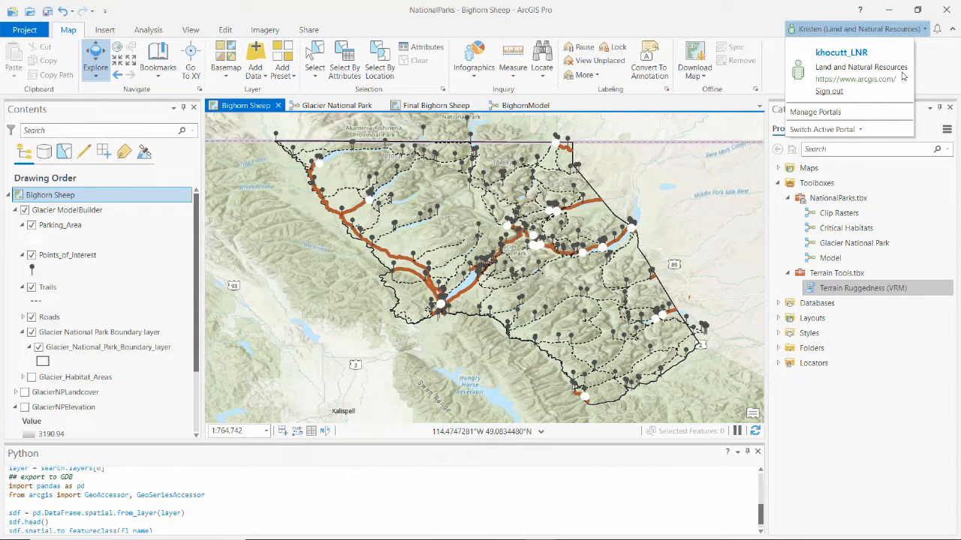
pyautogui.click(923, 30)
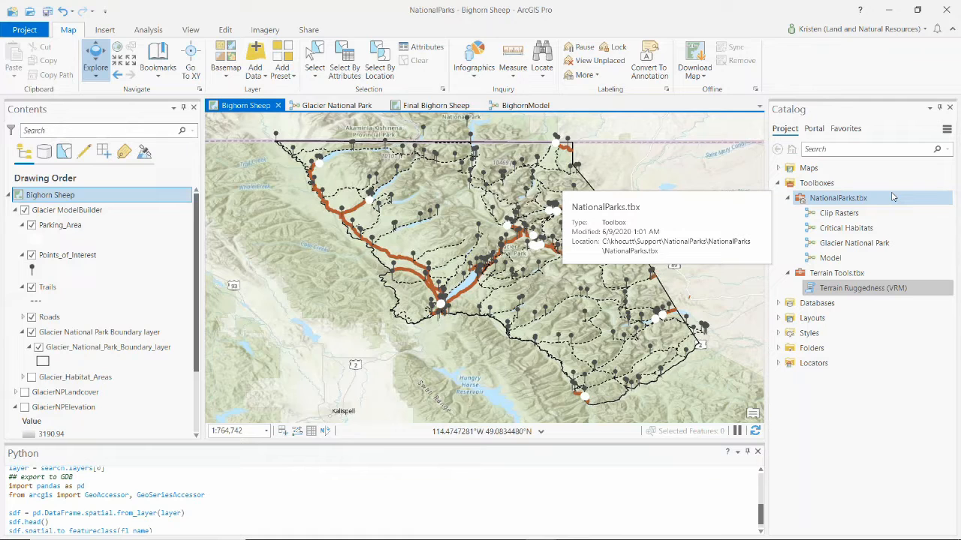
# - Review the project's maps, the contents of the NationalParks.gdb geodatabase and the options for adding databases
pyautogui.click(778, 168)
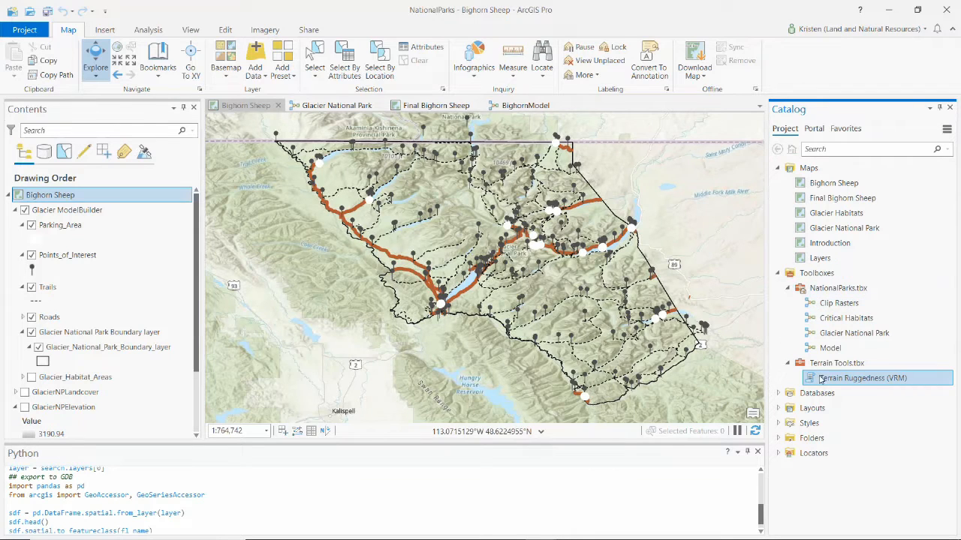
pyautogui.click(778, 394)
pyautogui.scroll(-4, 794, 409)
pyautogui.scroll(-2, 793, 380)
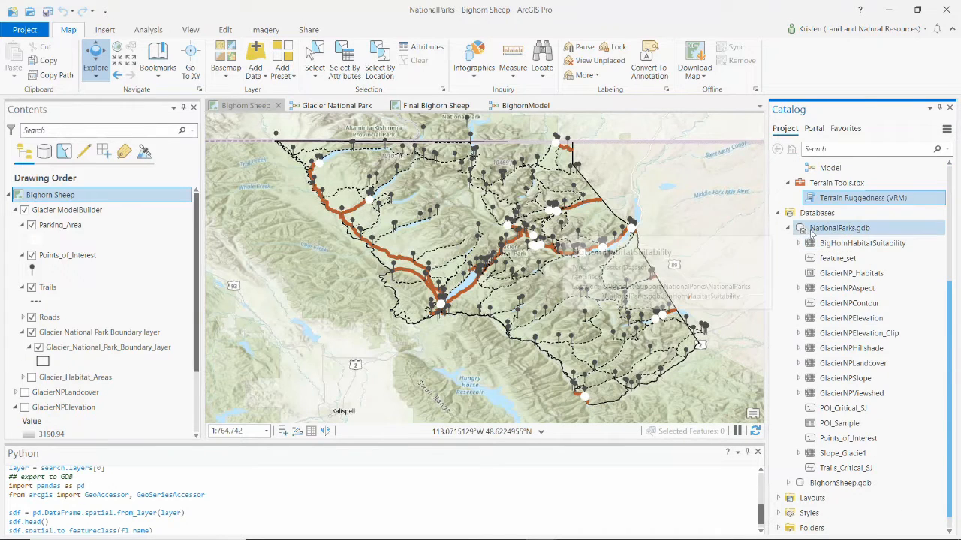
pyautogui.moveTo(818, 232)
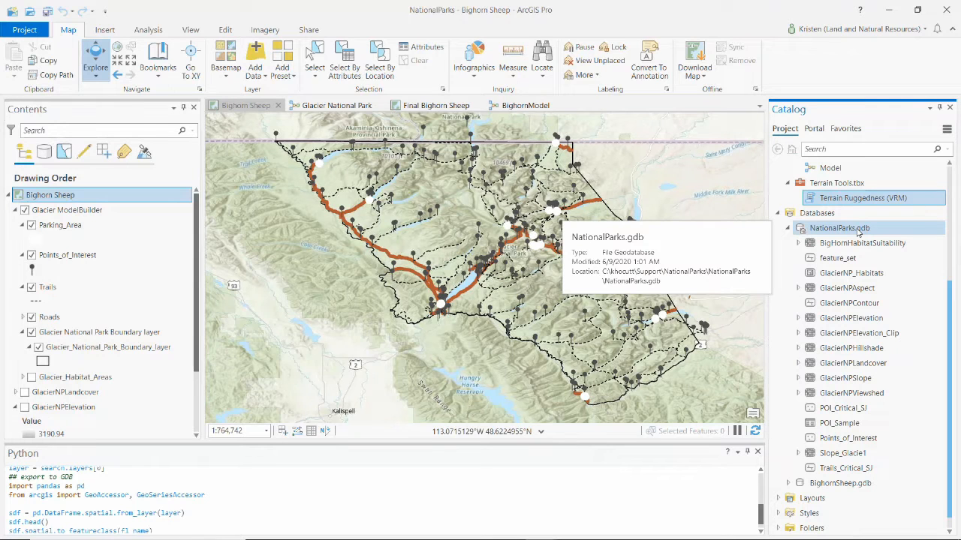
pyautogui.rightClick(816, 216)
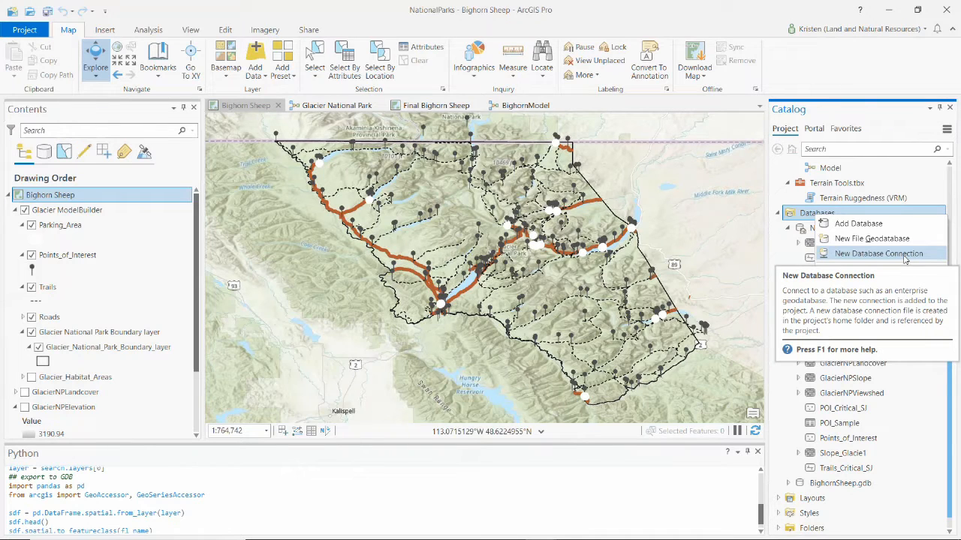
pyautogui.click(776, 215)
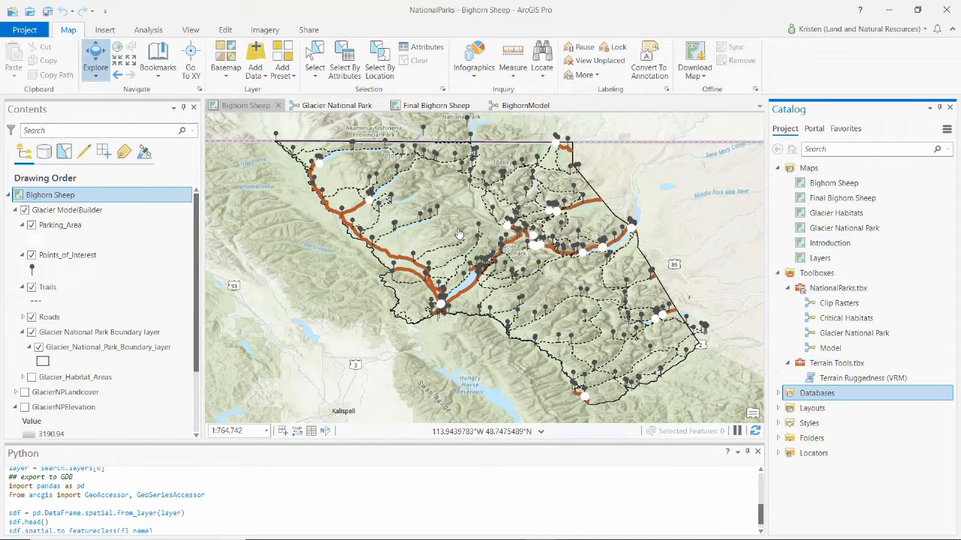
# - Start adding data to the map and browse the portal's My Content, Groups, Living Atlas and All Portal sources
pyautogui.click(261, 75)
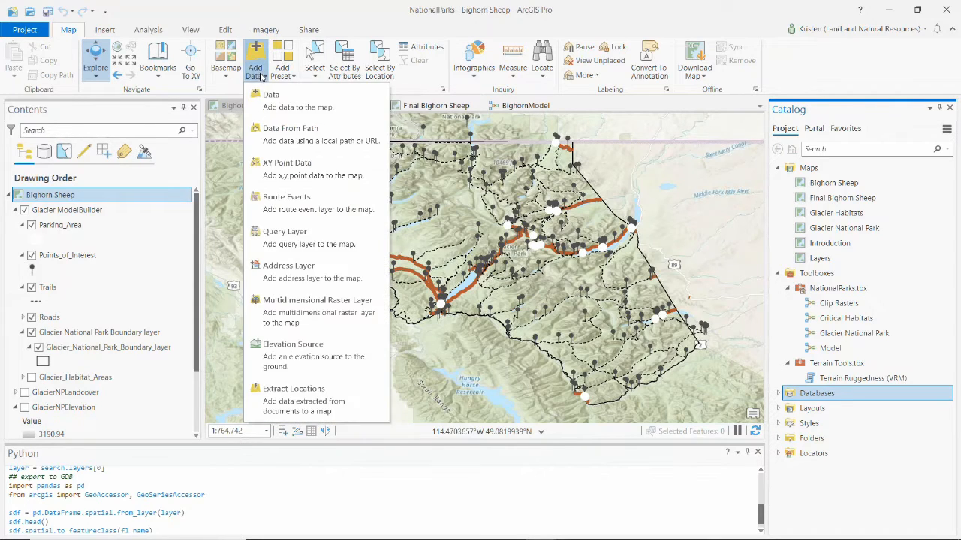
pyautogui.click(291, 112)
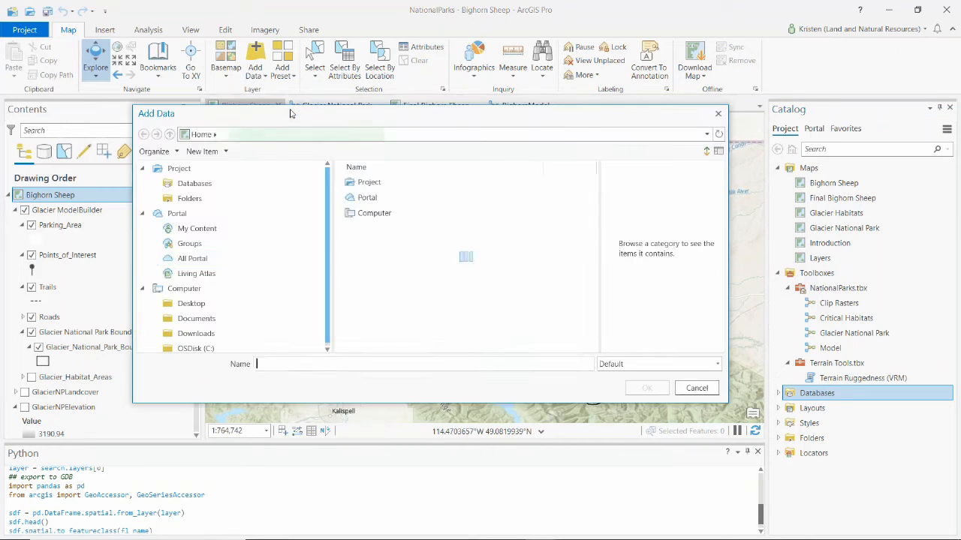
pyautogui.click(196, 229)
pyautogui.click(205, 244)
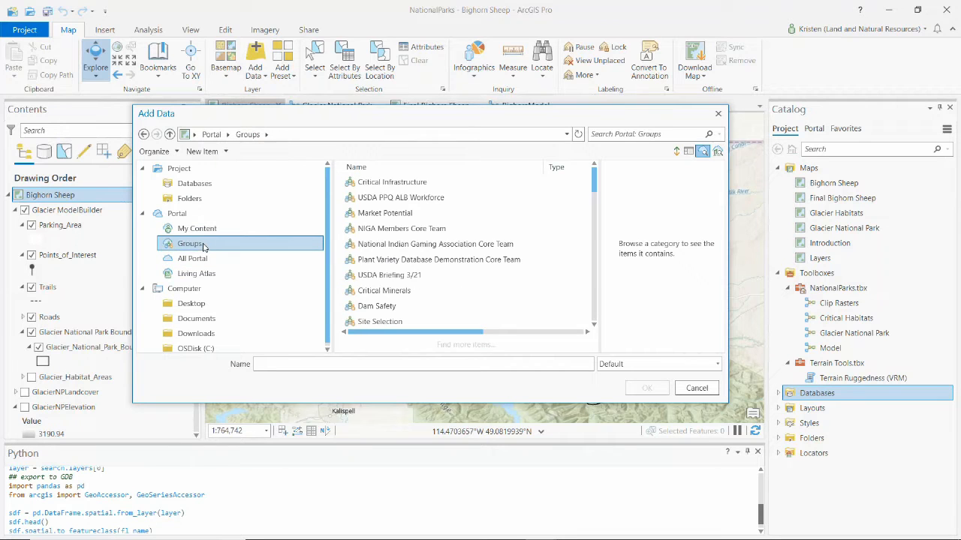
pyautogui.click(205, 259)
pyautogui.click(207, 274)
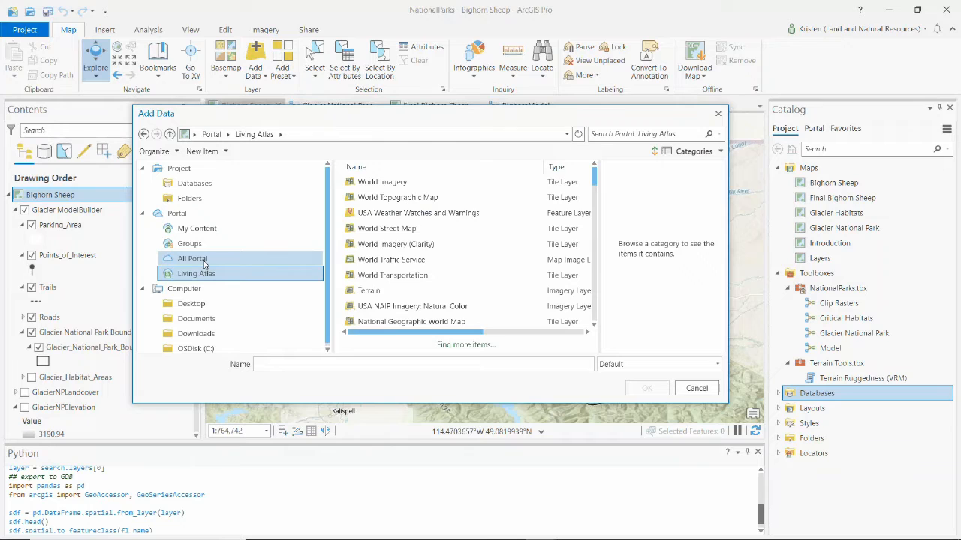
pyautogui.click(204, 260)
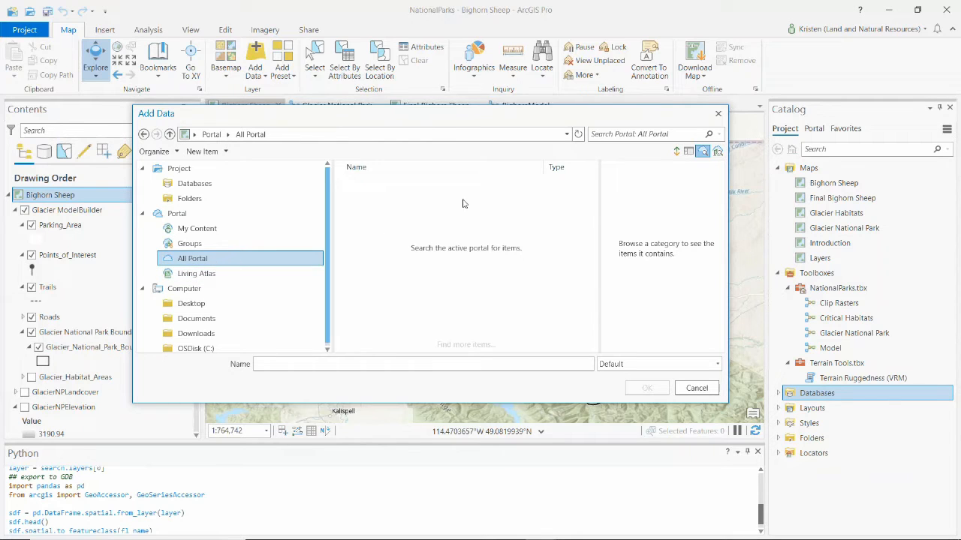
# - Search All Portal for "Glaciers Glacier National Park" and add the GNP_Glaciers feature layer to the map
pyautogui.click(647, 134)
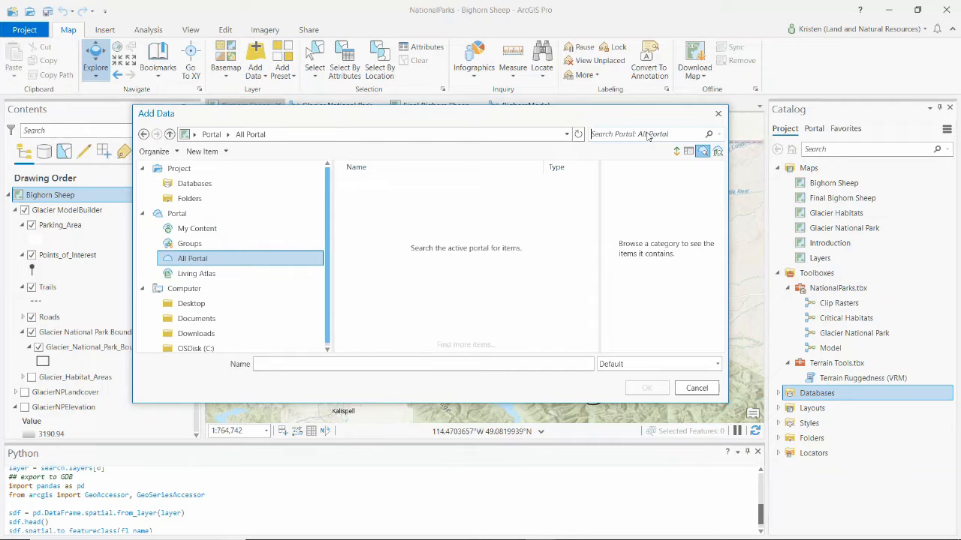
pyautogui.write('Glacier')
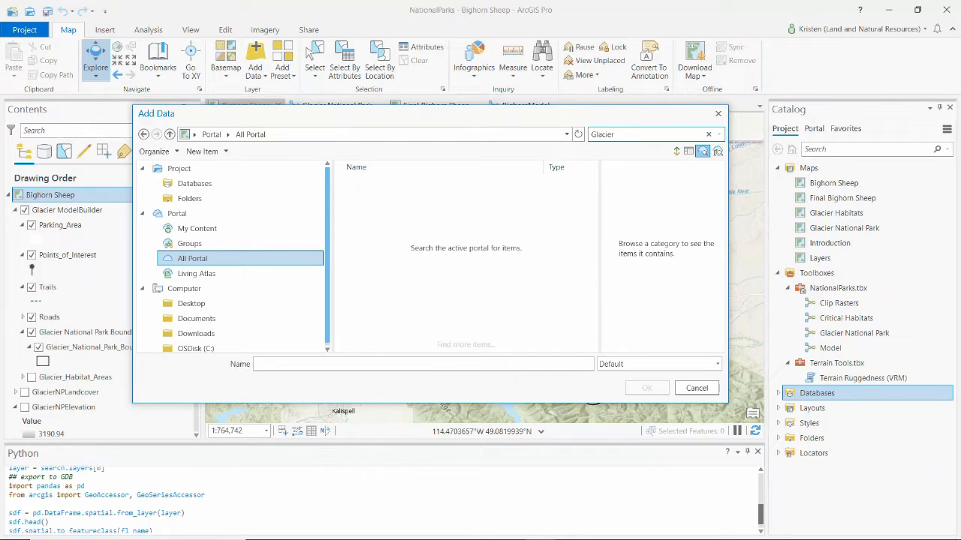
pyautogui.write('s Glacier National Park')
pyautogui.press('Return')
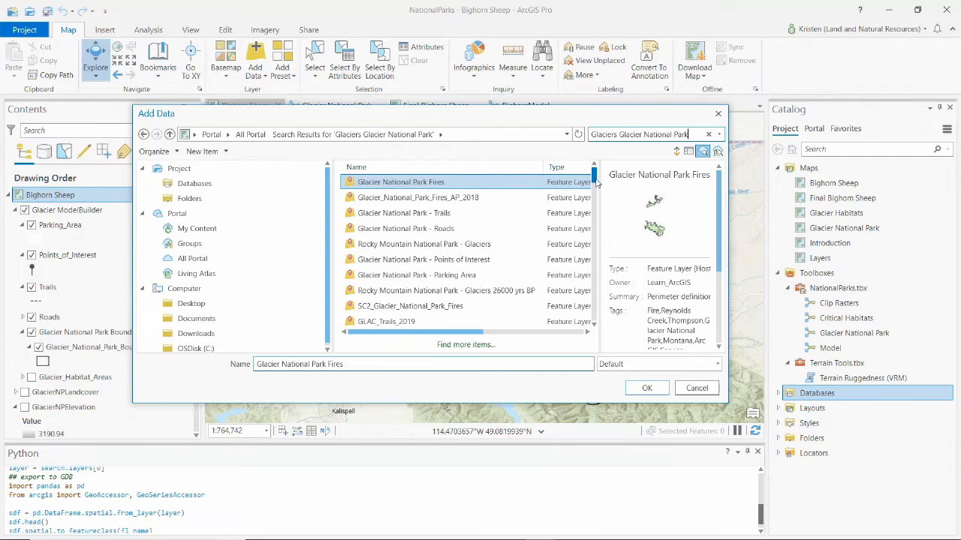
pyautogui.scroll(-3, 514, 280)
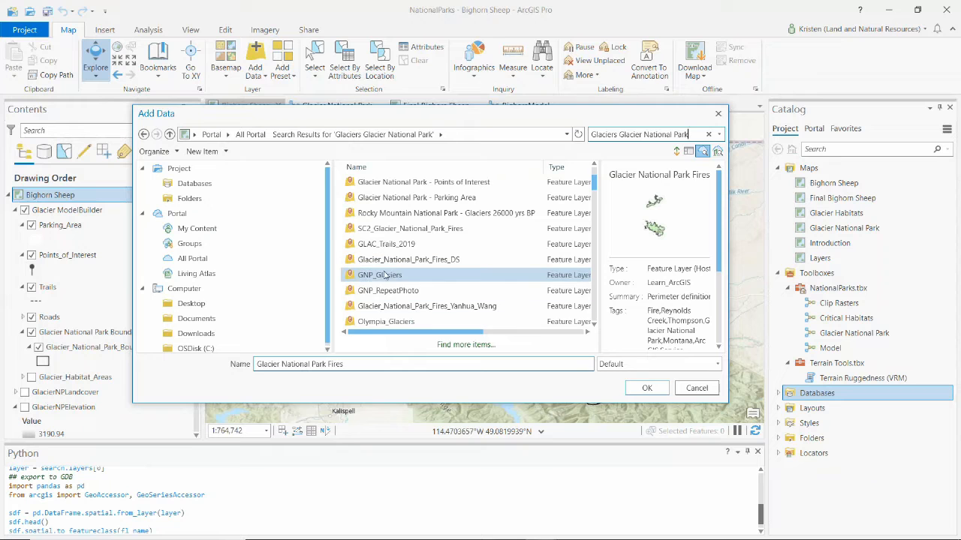
pyautogui.click(376, 277)
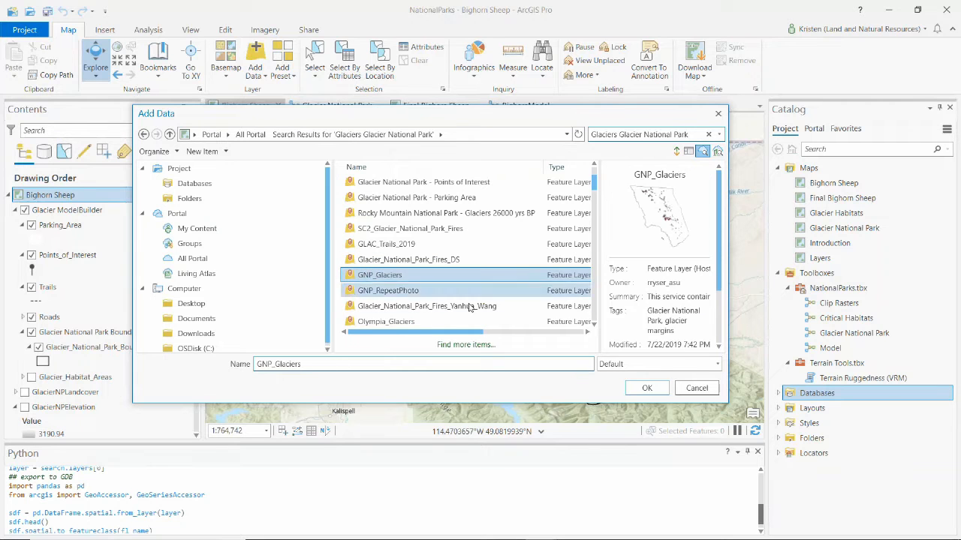
pyautogui.click(646, 389)
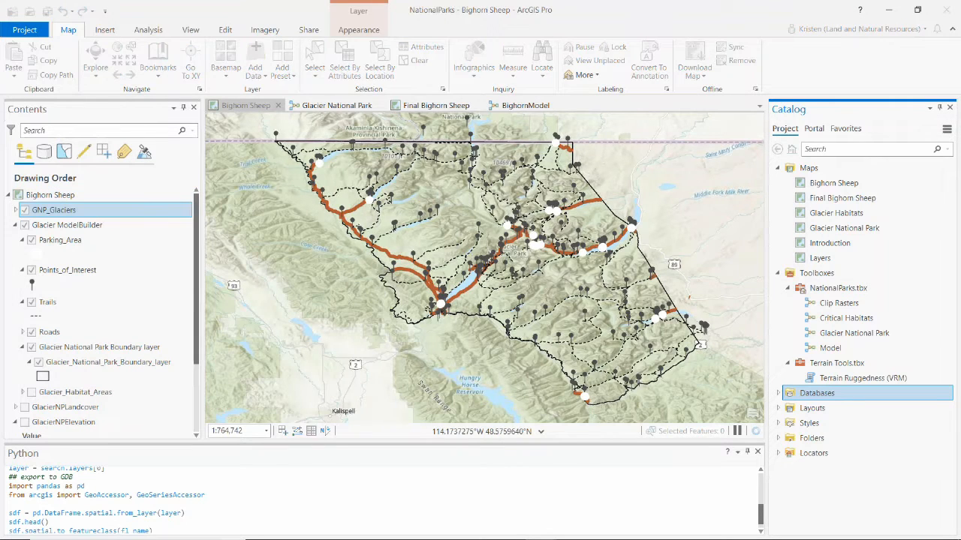
# - Expand the GNP_Glaciers layer and examine its glacier outlines up close in the park's northwest
pyautogui.click(16, 211)
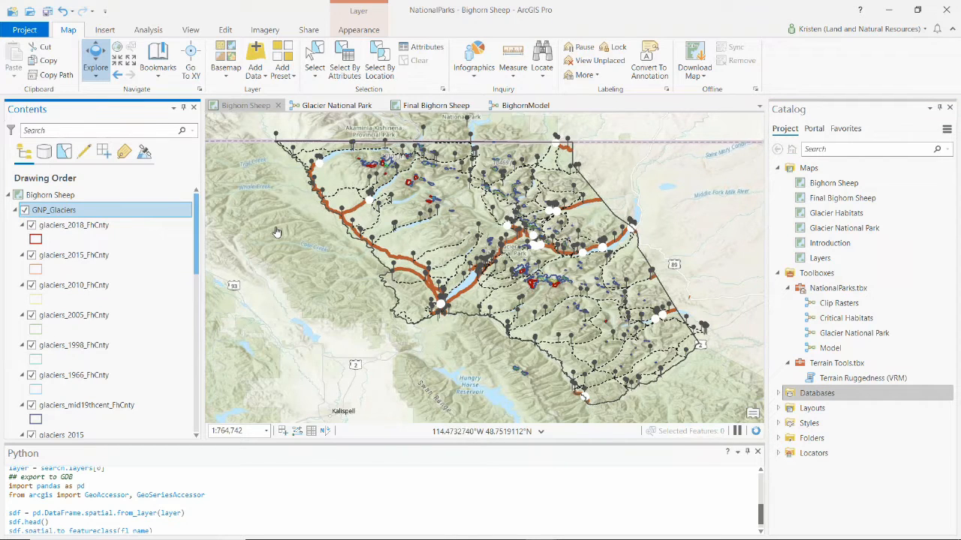
pyautogui.click(361, 155)
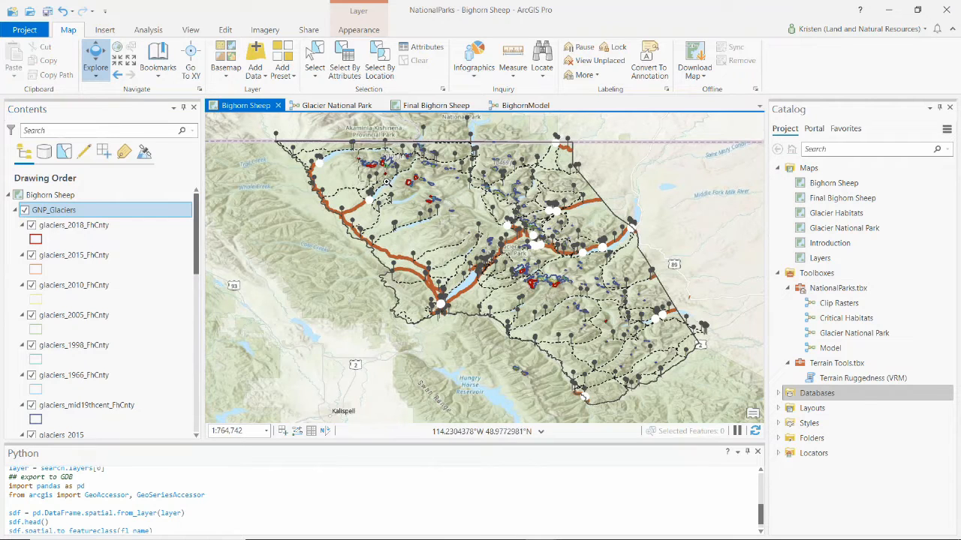
pyautogui.scroll(6, 385, 182)
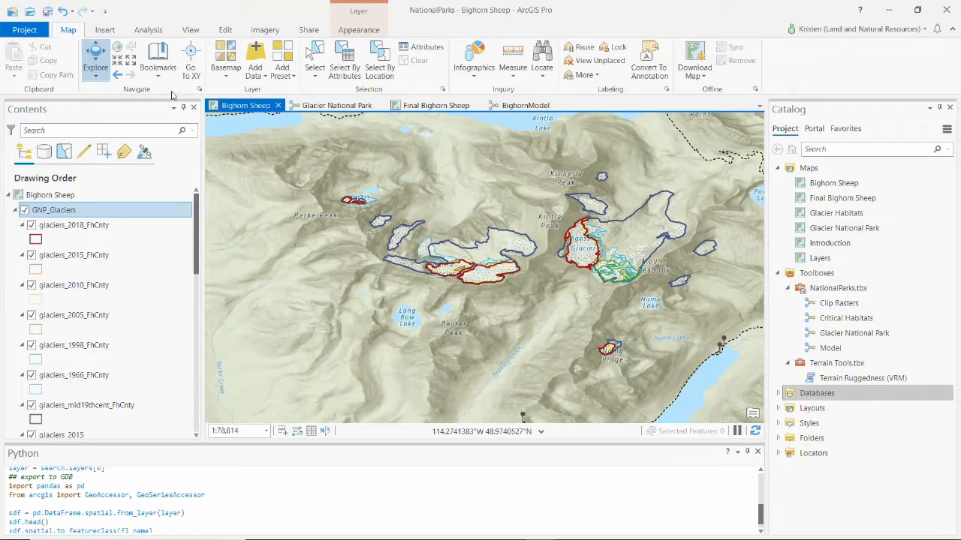
# - Return the map to the whole-park bookmark and hide and collapse the GNP_Glaciers layer
pyautogui.click(159, 72)
pyautogui.click(188, 137)
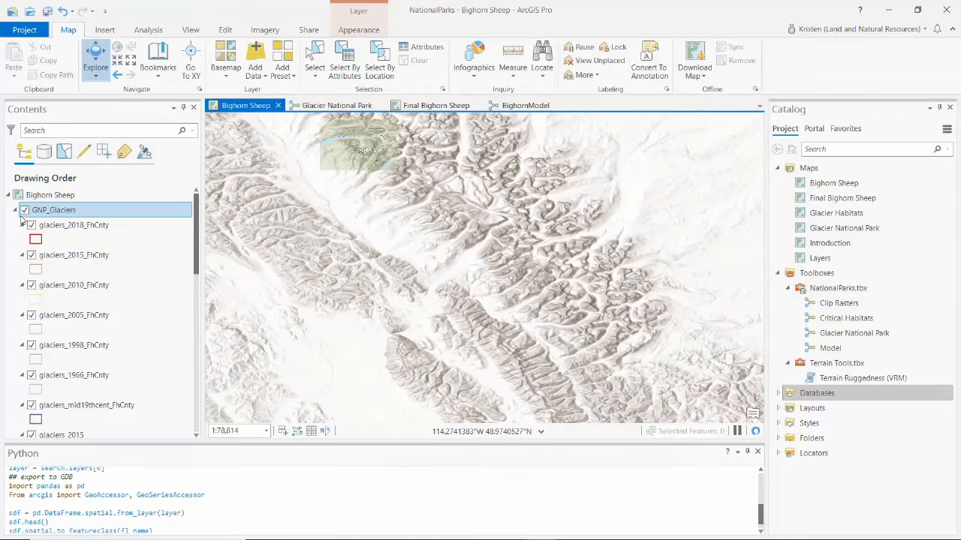
pyautogui.click(25, 210)
pyautogui.click(15, 210)
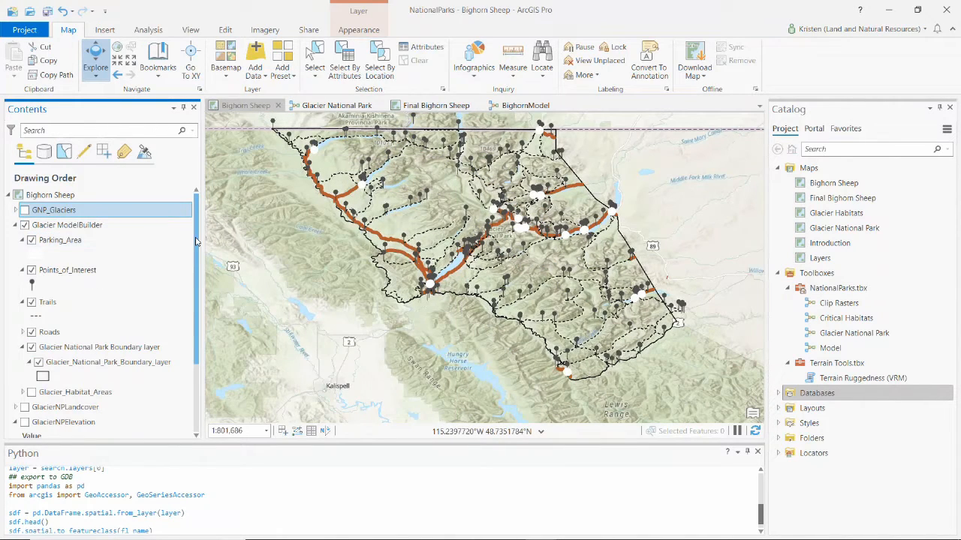
# - Inspect the attributes of a Points_of_Interest feature near the park's northern edge
pyautogui.scroll(-1, 197, 247)
pyautogui.scroll(-1, 198, 248)
pyautogui.scroll(-1, 197, 260)
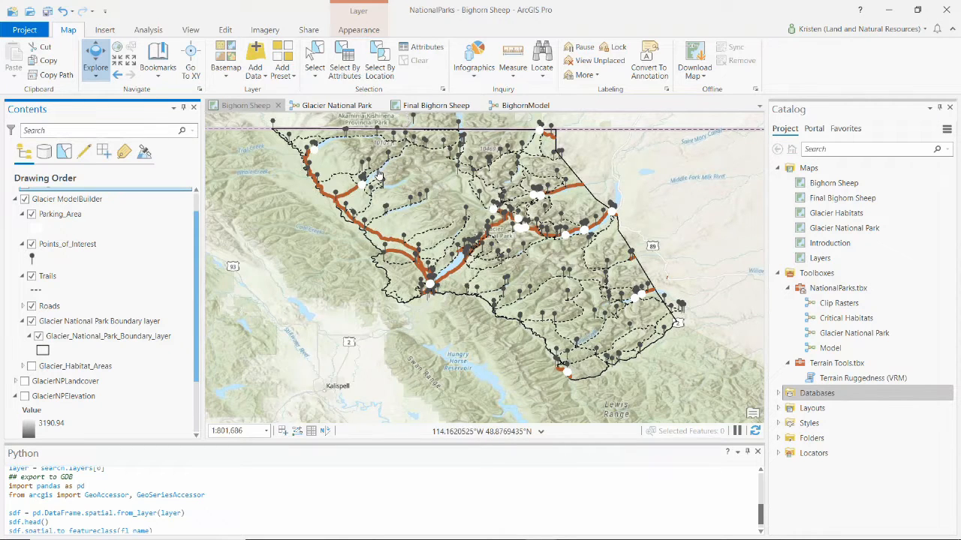
pyautogui.click(427, 147)
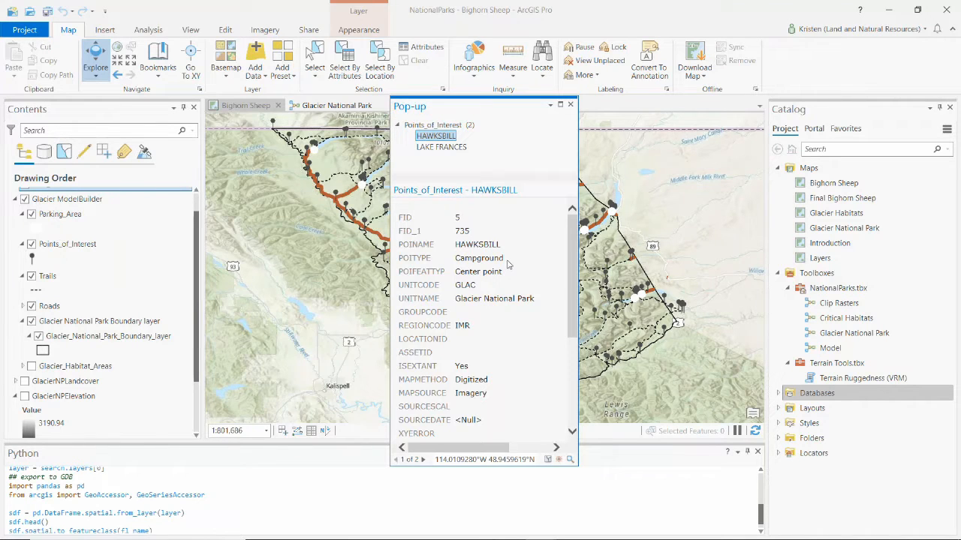
pyautogui.click(571, 106)
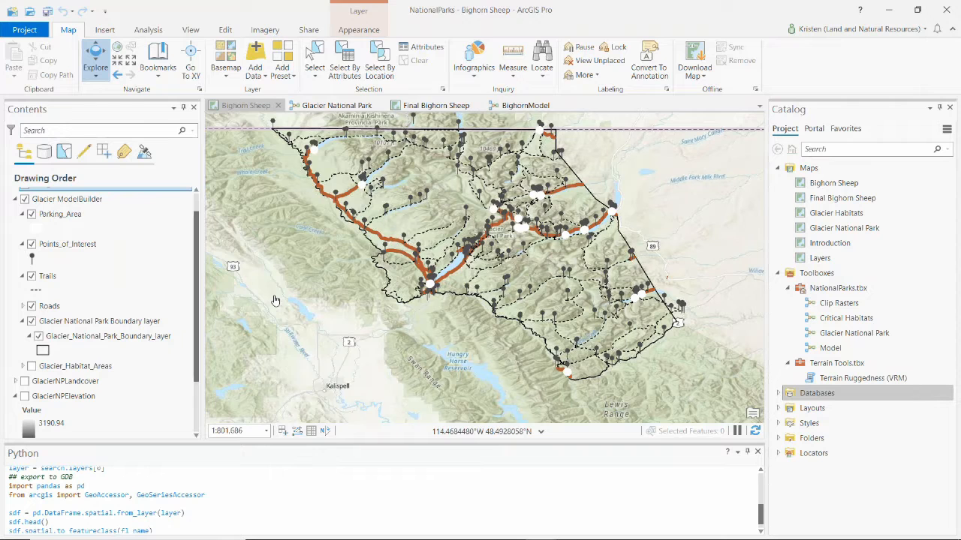
# - Show the Glacier_Habitat_Areas layer and hide the Points_of_Interest layer
pyautogui.click(31, 366)
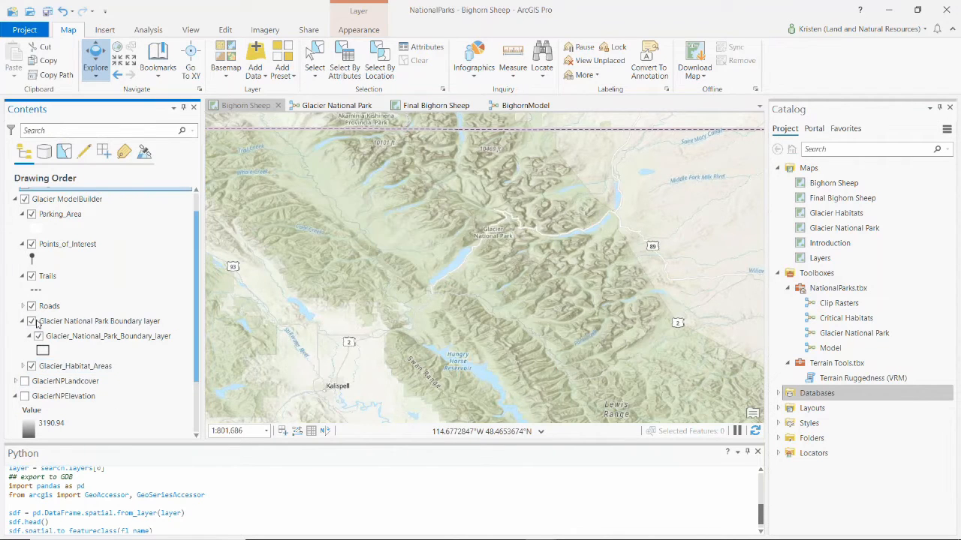
pyautogui.click(31, 244)
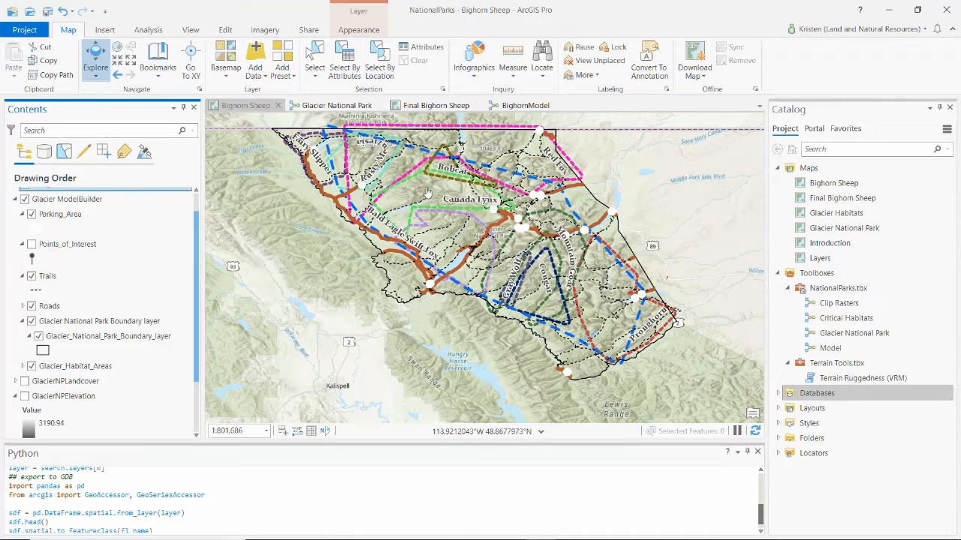
# - Reopen the Focal Statistics run of 6/6/2020 11:29 PM from the geoprocessing history with its saved parameters
pyautogui.click(148, 30)
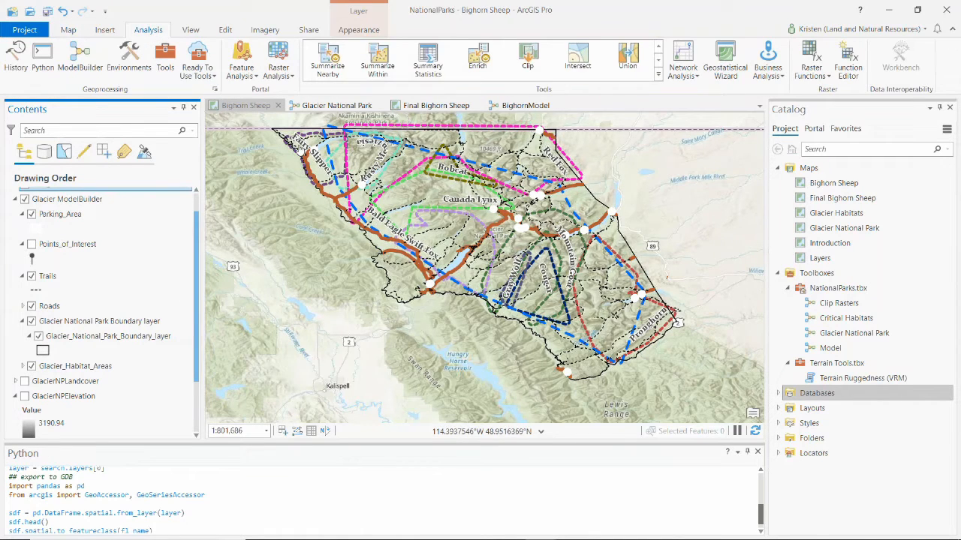
pyautogui.click(16, 59)
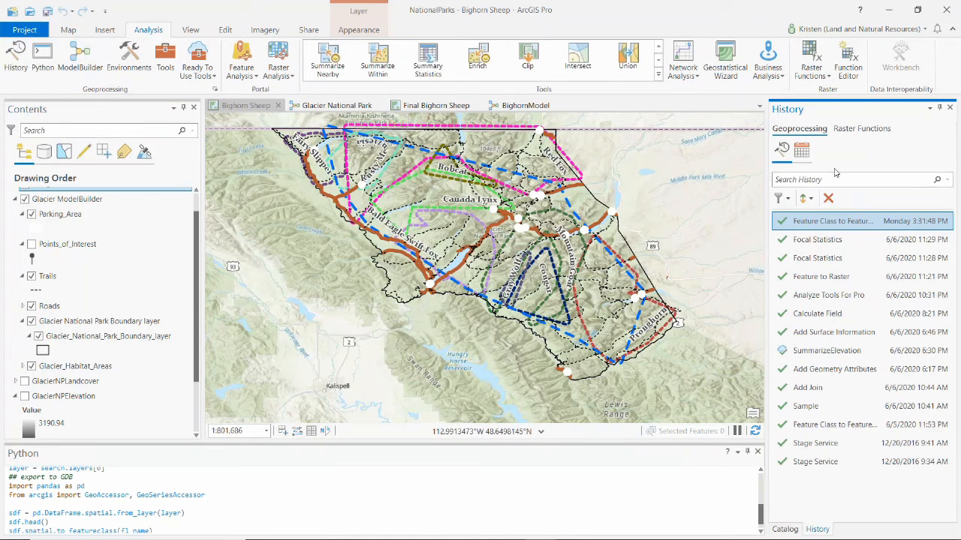
pyautogui.moveTo(823, 231)
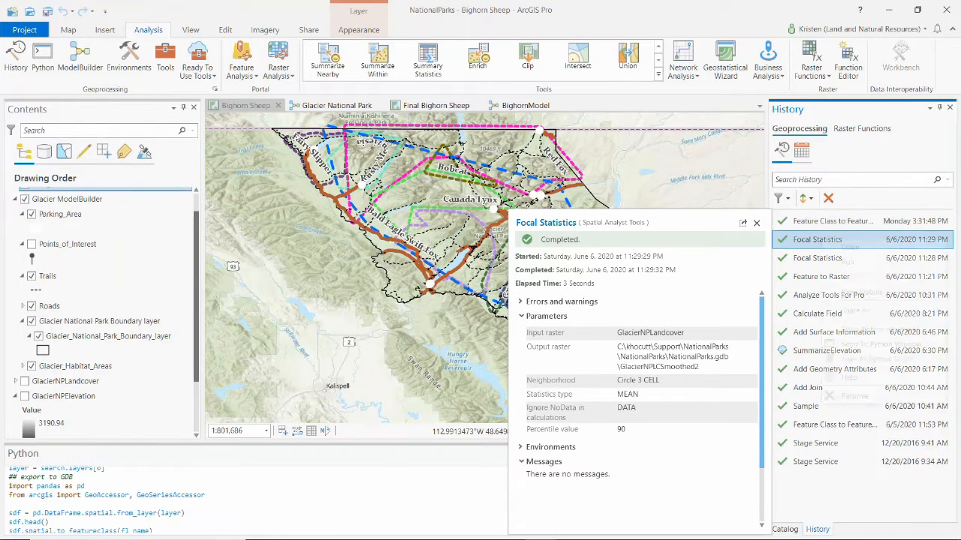
pyautogui.rightClick(826, 242)
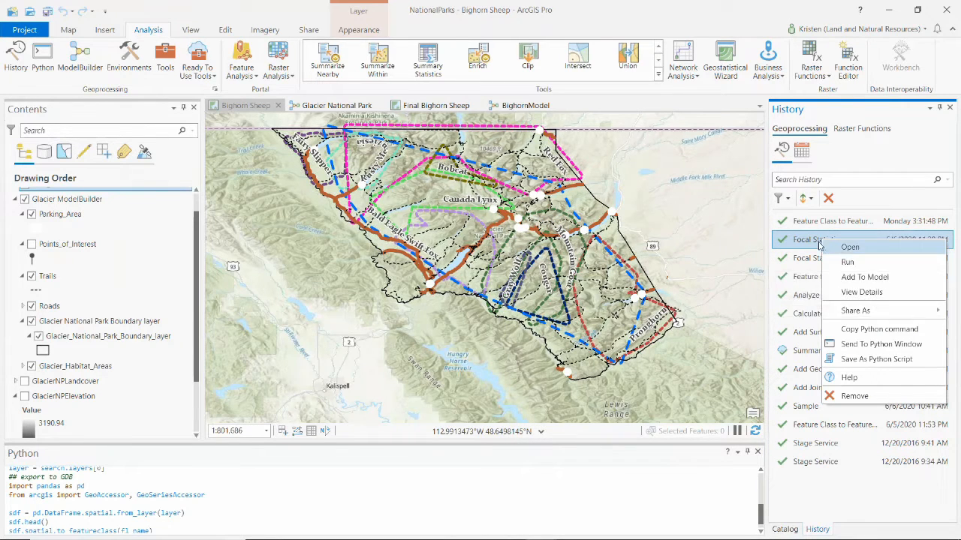
pyautogui.click(851, 247)
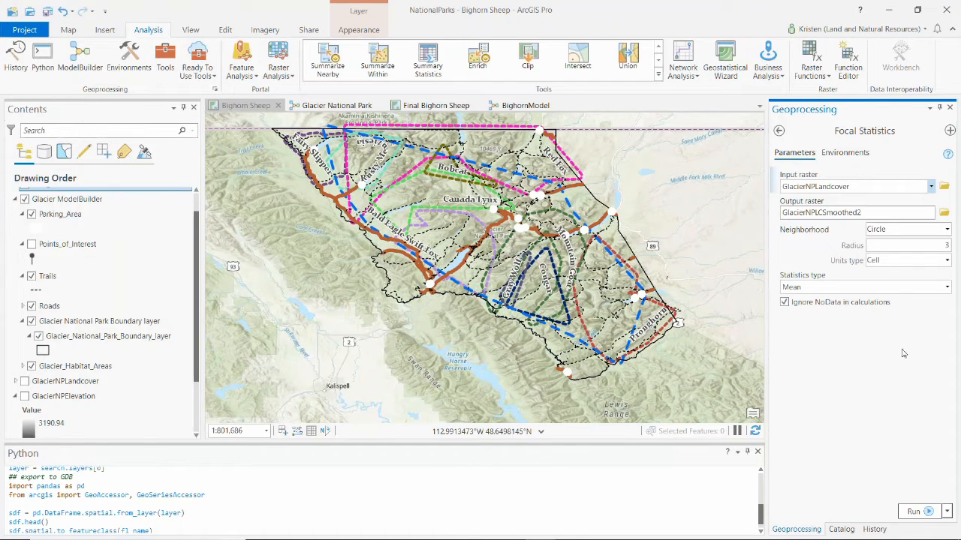
# - Review the scheduling options for the Focal Statistics run without scheduling it, and close the tool to return to the history
pyautogui.click(949, 514)
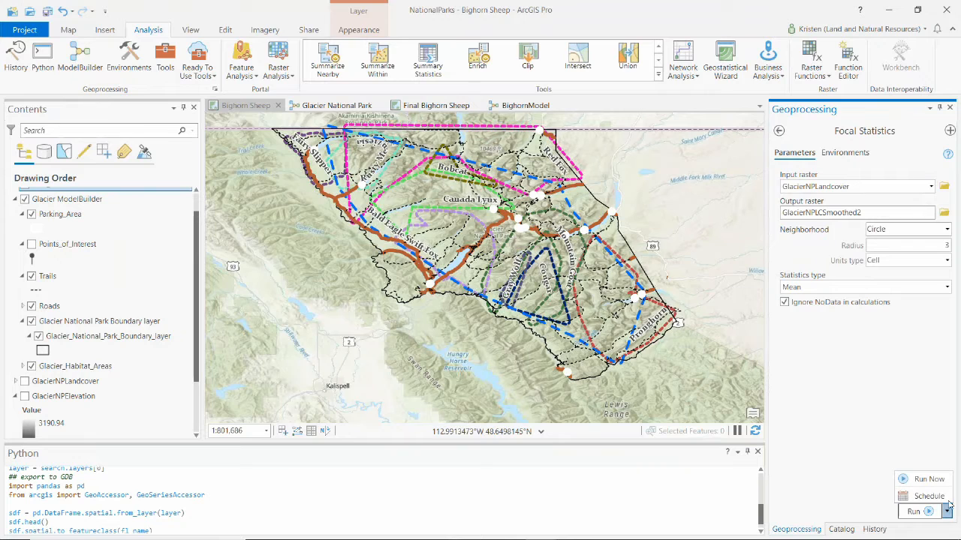
pyautogui.click(944, 500)
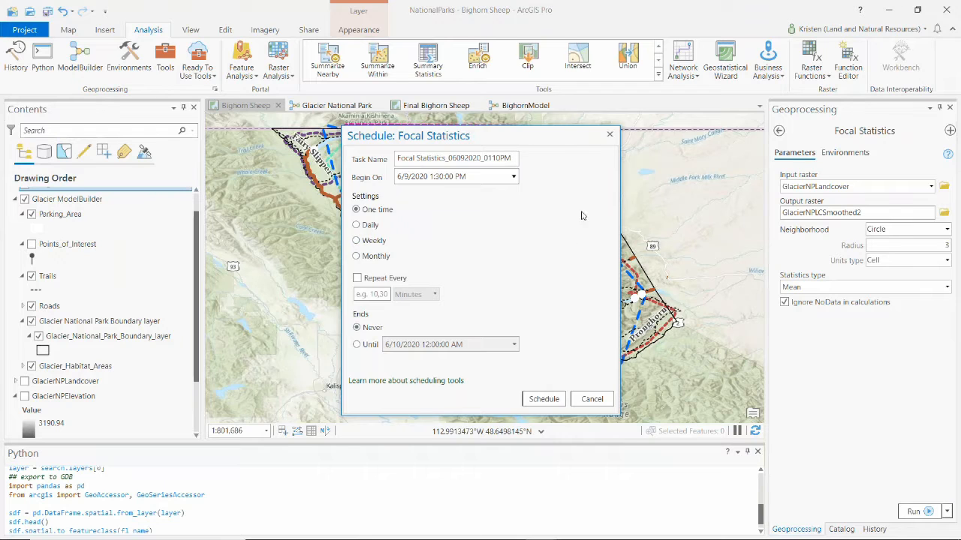
pyautogui.click(610, 134)
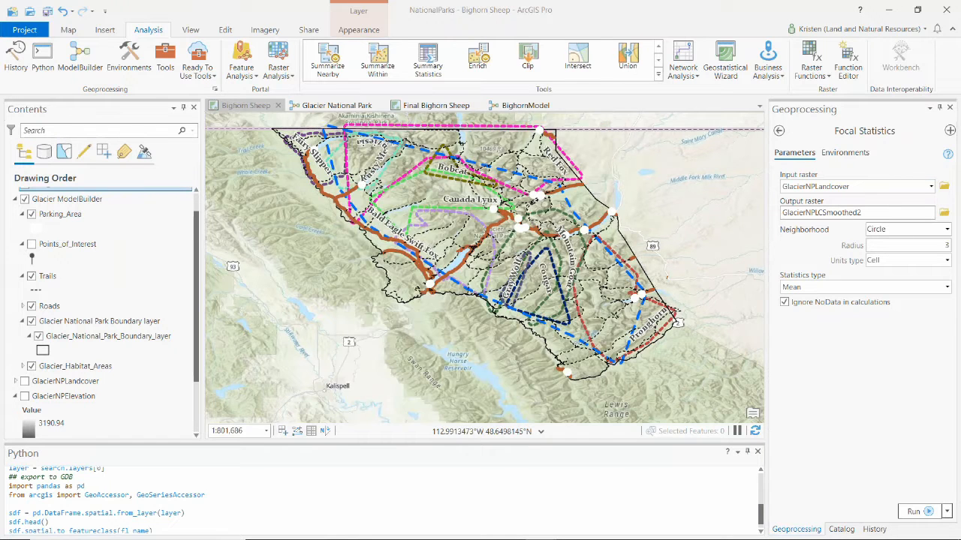
pyautogui.click(949, 107)
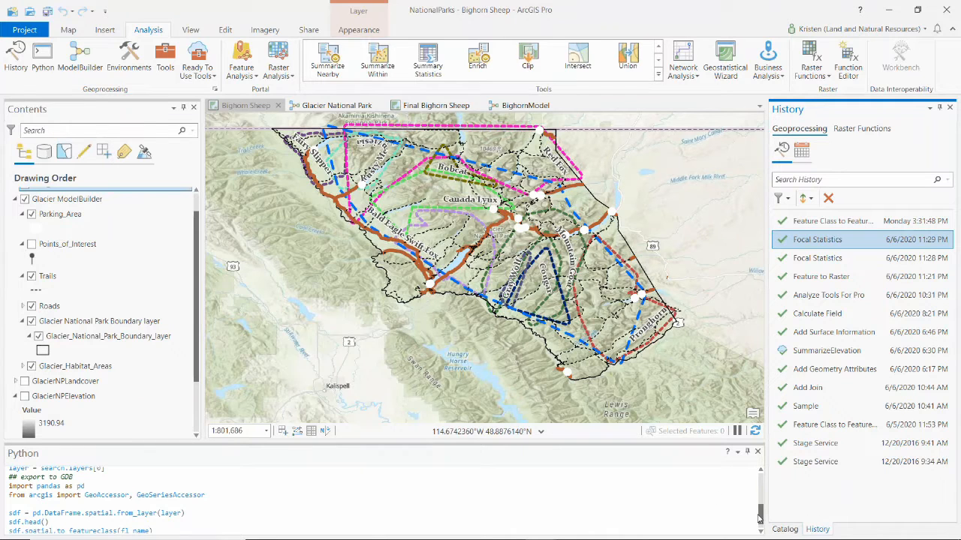
# - Review the Python script that exports a REST service layer to a feature class, from its beginning to its output path
pyautogui.moveTo(762, 516); pyautogui.dragTo(763, 476)
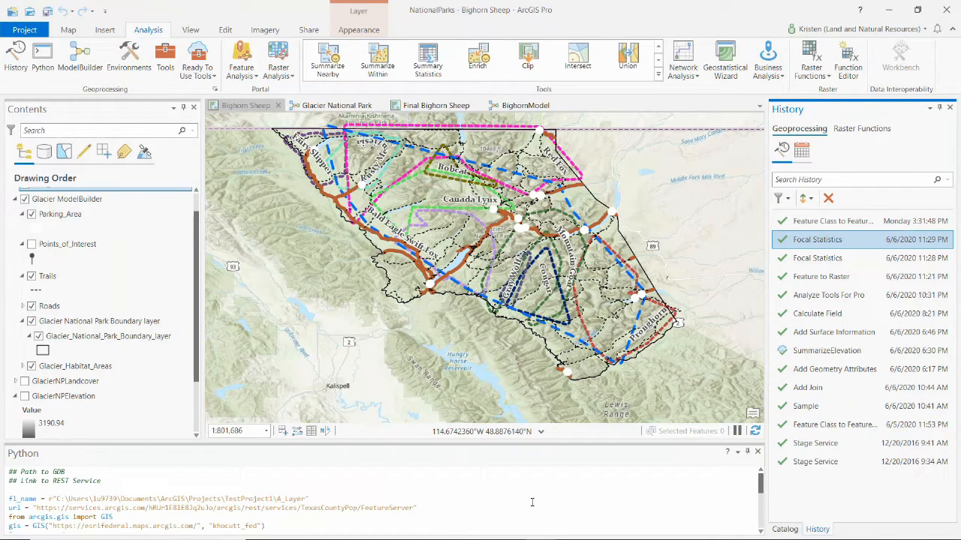
pyautogui.scroll(-8, 534, 501)
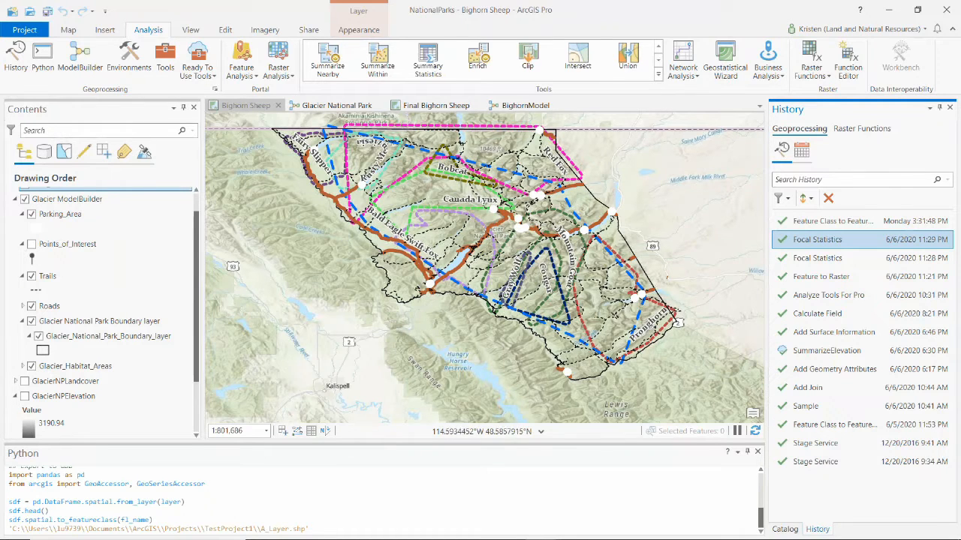
pyautogui.scroll(-1, 197, 292)
# - Hide the Glacier_Habitat_Areas layer on the Bighorn Sheep map
pyautogui.scroll(-4, 197, 292)
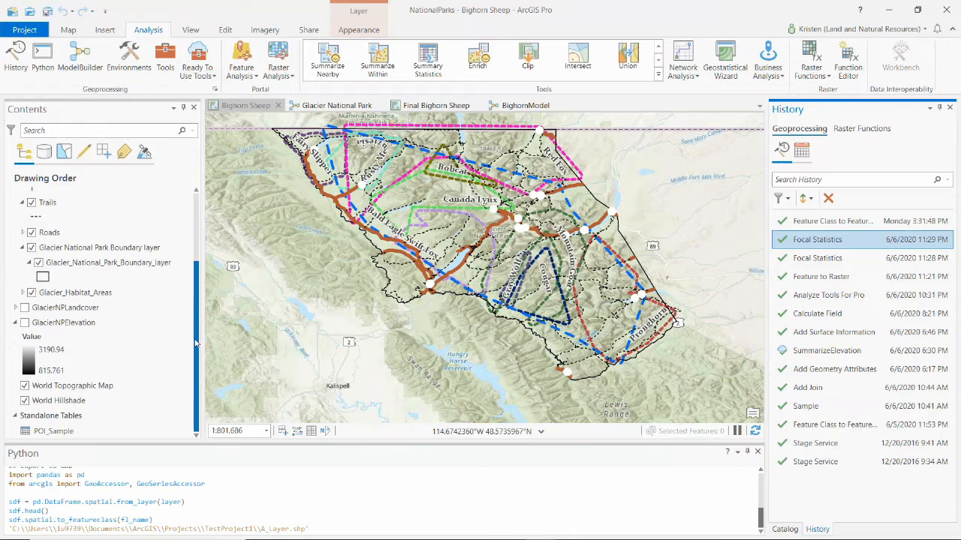
pyautogui.click(72, 304)
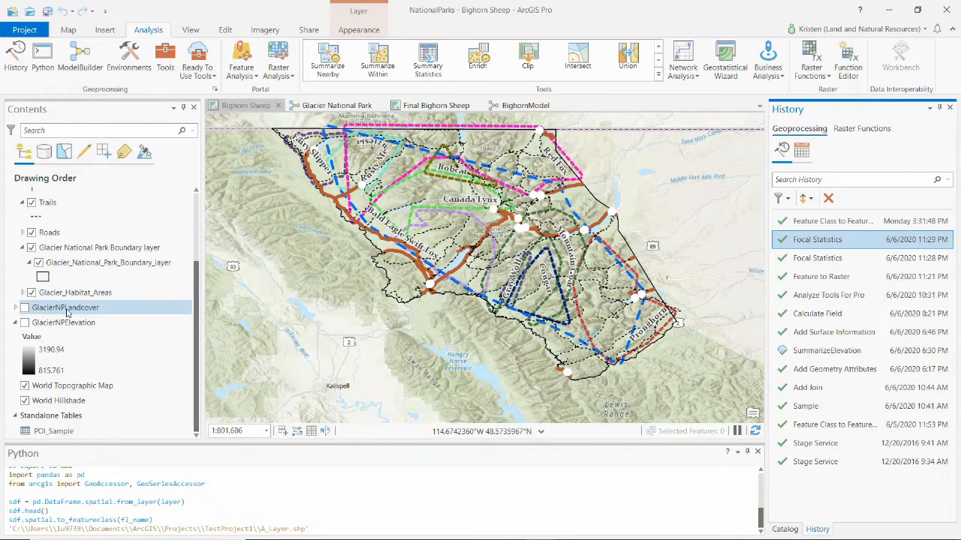
pyautogui.click(44, 263)
pyautogui.click(33, 299)
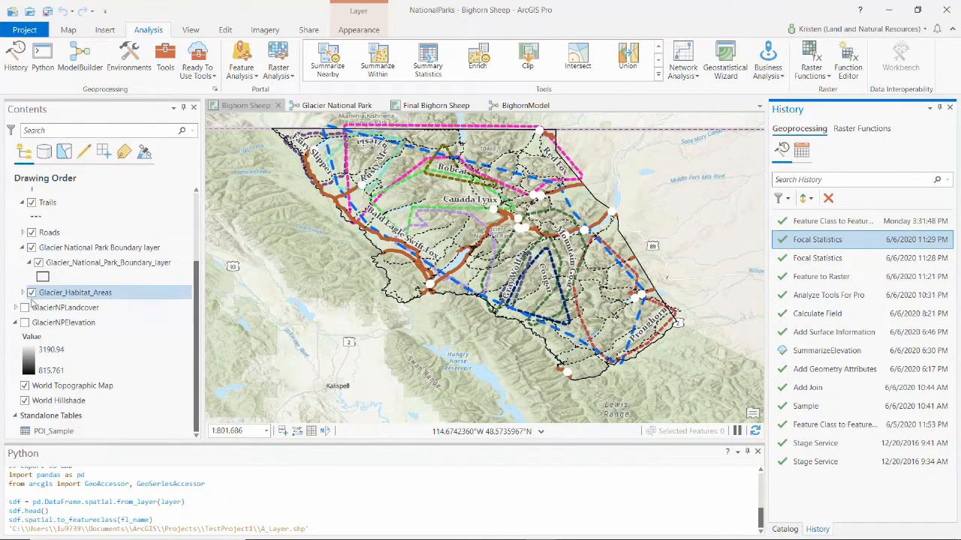
pyautogui.click(32, 293)
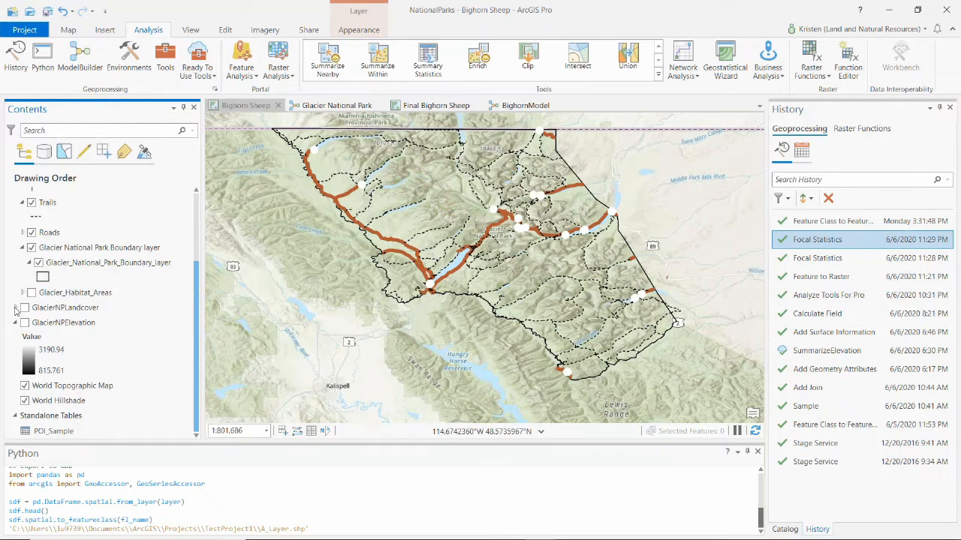
# - Show the GlacierNPElevation and GlacierNPLandcover raster layers on the Bighorn Sheep map
pyautogui.click(26, 327)
pyautogui.click(25, 326)
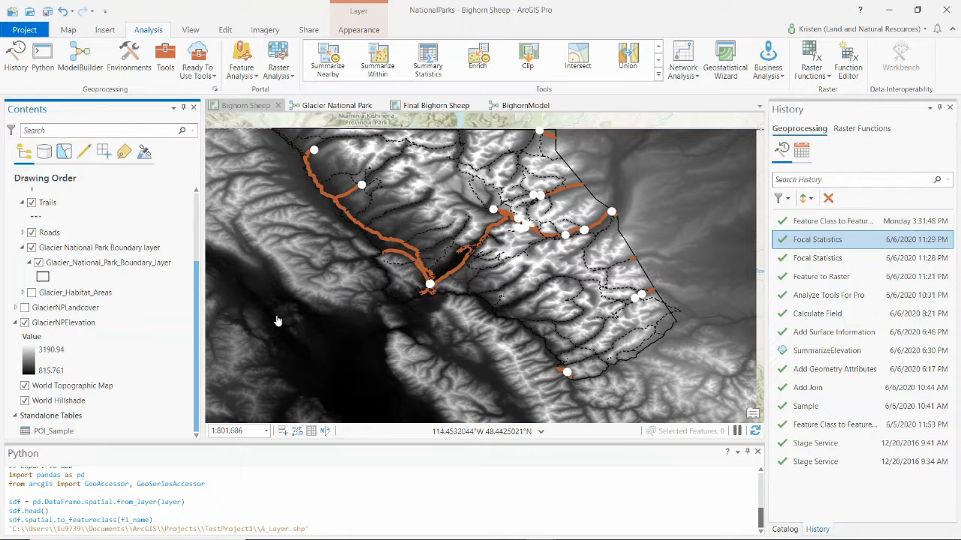
pyautogui.click(25, 308)
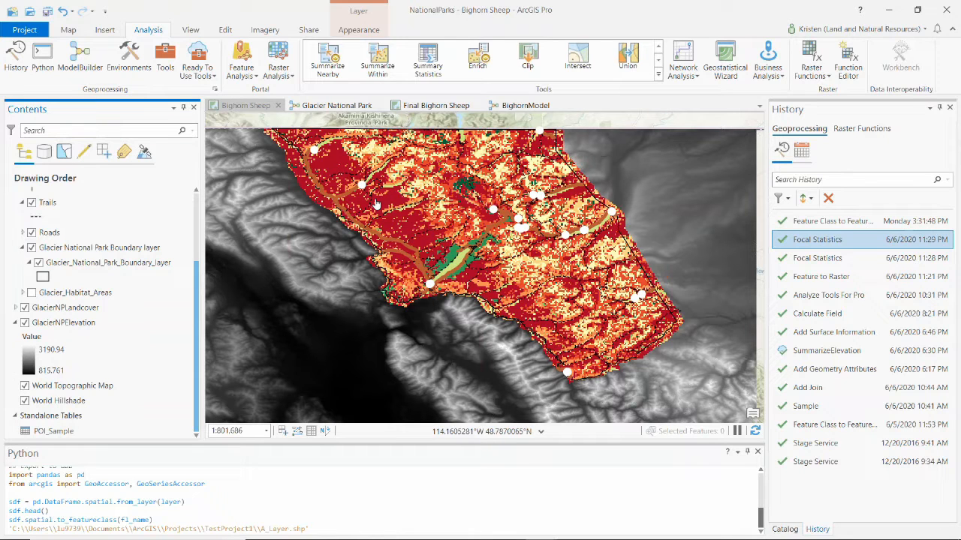
# - Open BighornModel and review the name, label and options in its tool properties
pyautogui.click(525, 105)
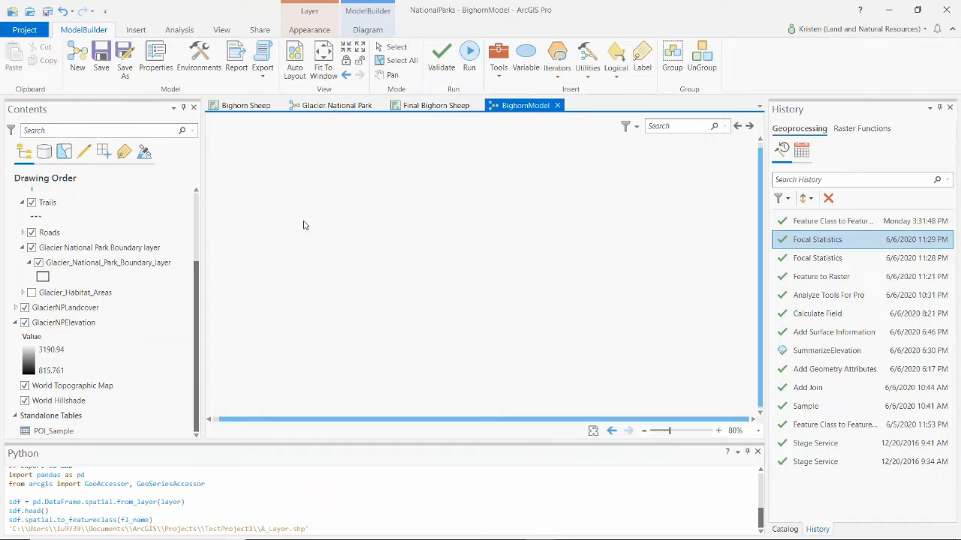
pyautogui.click(156, 60)
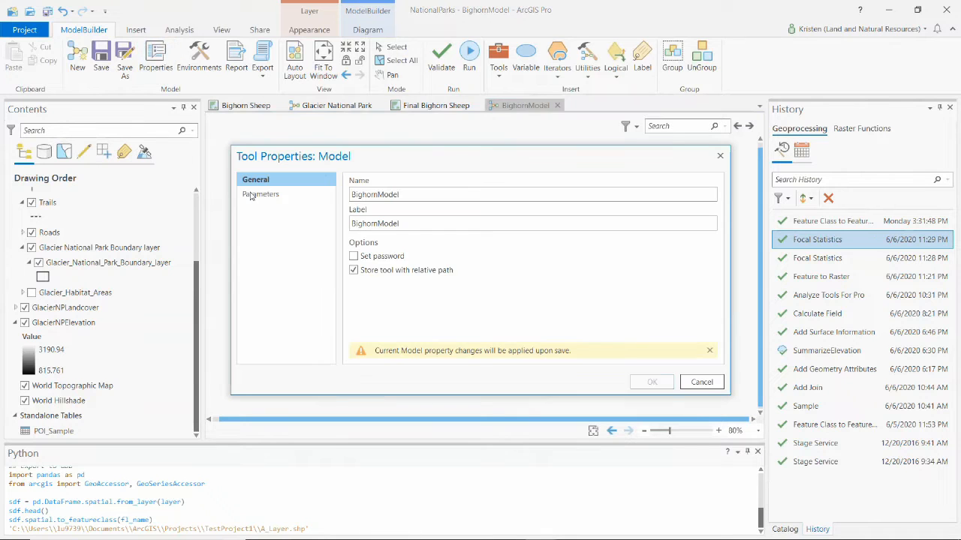
pyautogui.moveTo(409, 195); pyautogui.dragTo(345, 201)
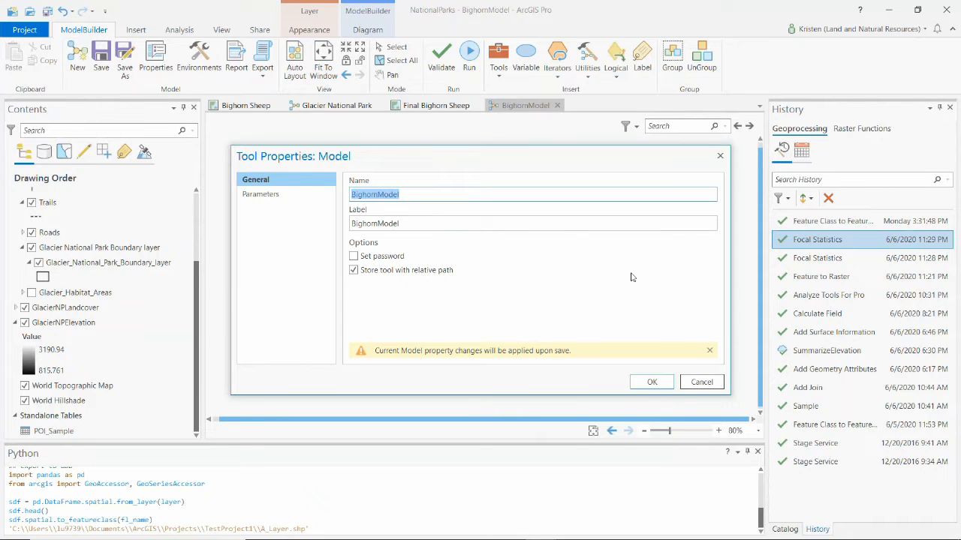
pyautogui.click(652, 381)
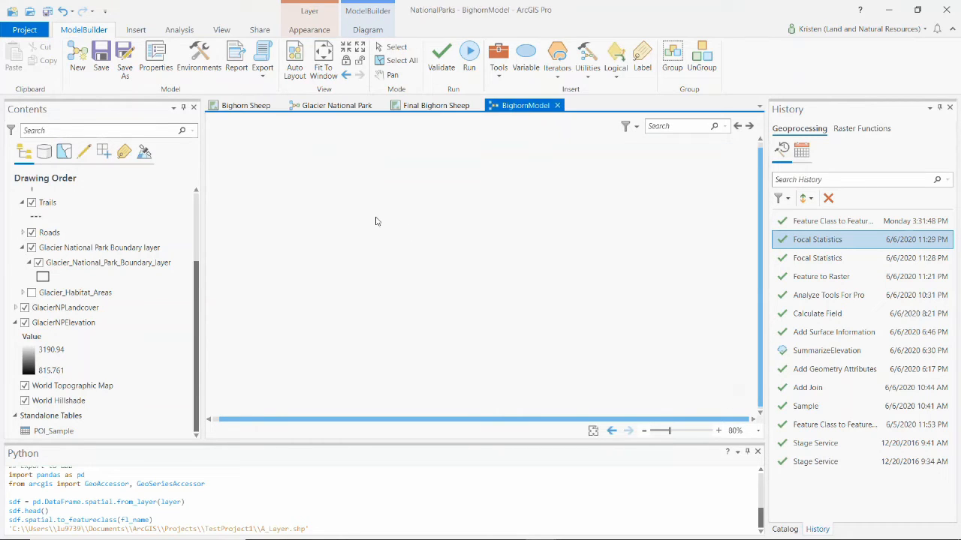
# - Review the model's environment settings, including the processing extent choices and raster analysis options, and accept them
pyautogui.click(199, 68)
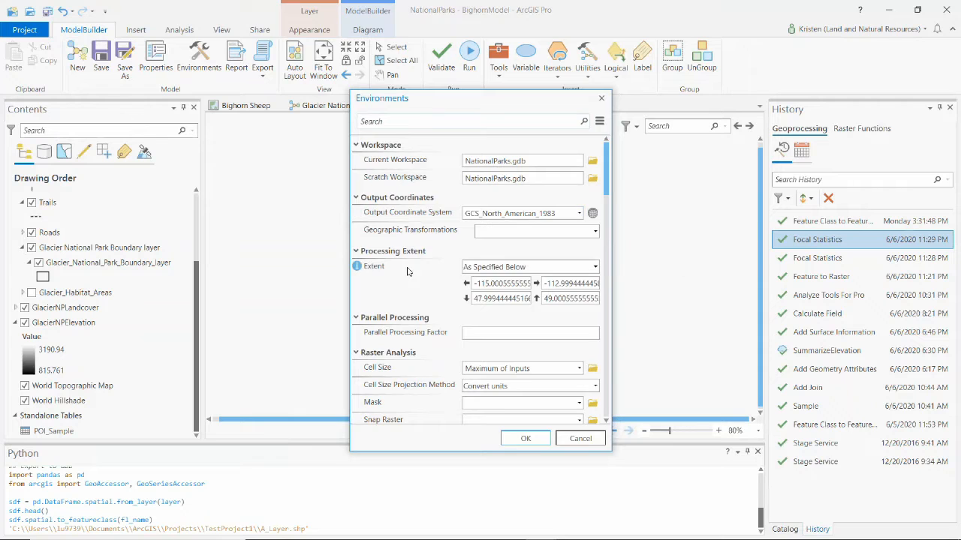
pyautogui.click(596, 268)
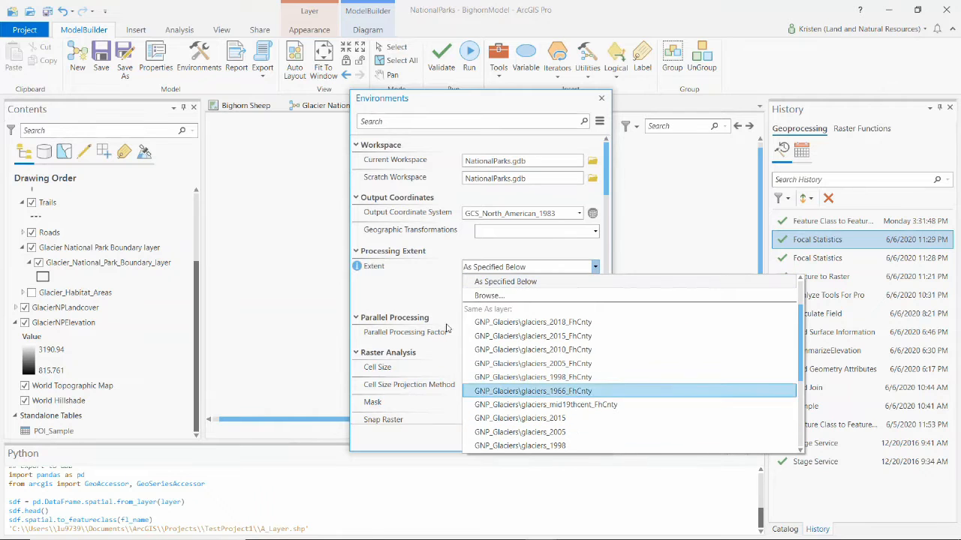
pyautogui.click(388, 282)
pyautogui.moveTo(608, 168); pyautogui.dragTo(608, 240)
pyautogui.click(525, 439)
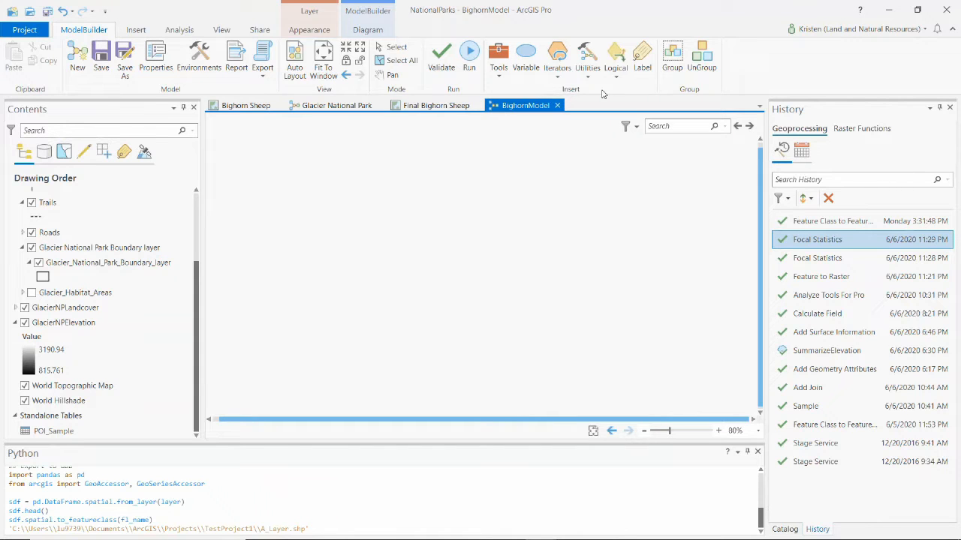
# - Add the Slope tool to the model and connect the GlacierNPElevation layer as its input raster
pyautogui.click(500, 75)
pyautogui.moveTo(527, 92); pyautogui.dragTo(460, 99)
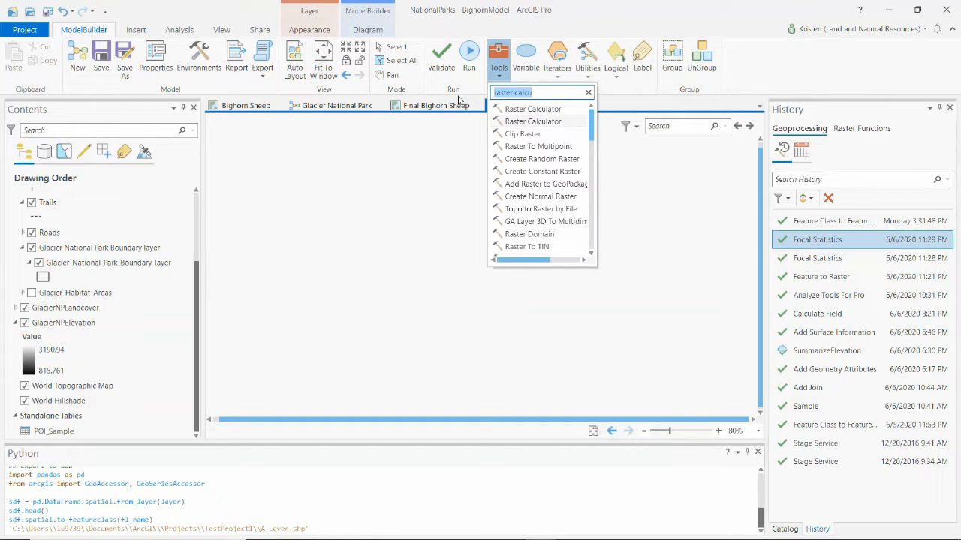
pyautogui.write('slope')
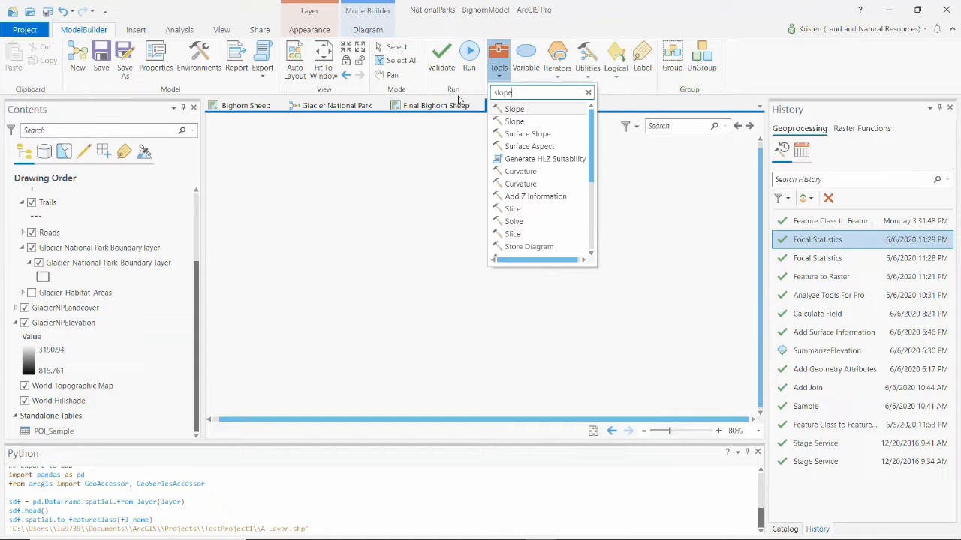
pyautogui.doubleClick(514, 121)
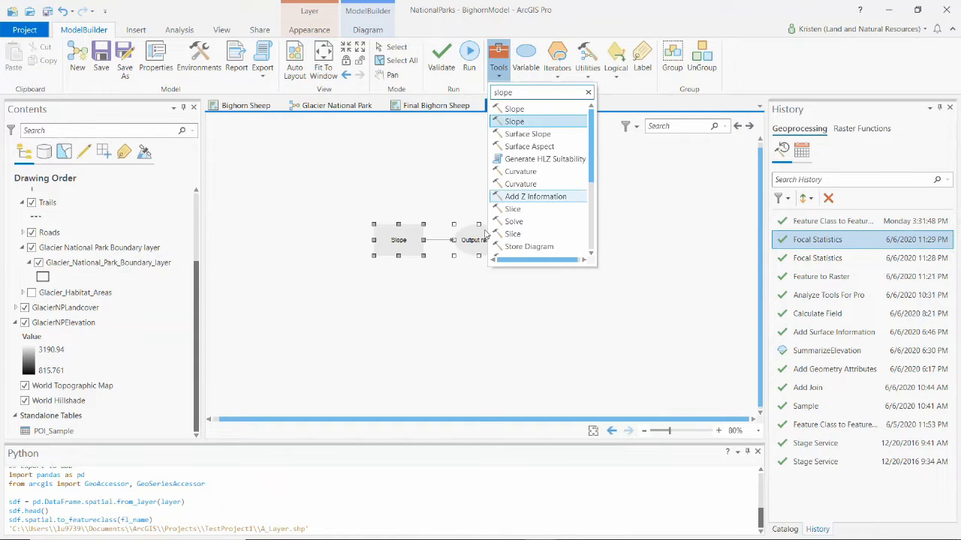
pyautogui.click(427, 312)
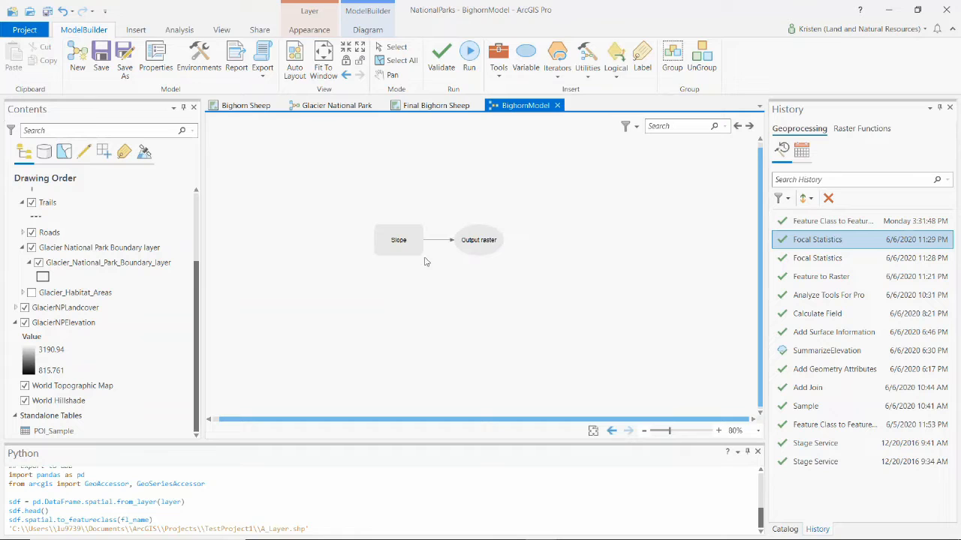
pyautogui.moveTo(60, 324); pyautogui.dragTo(383, 247)
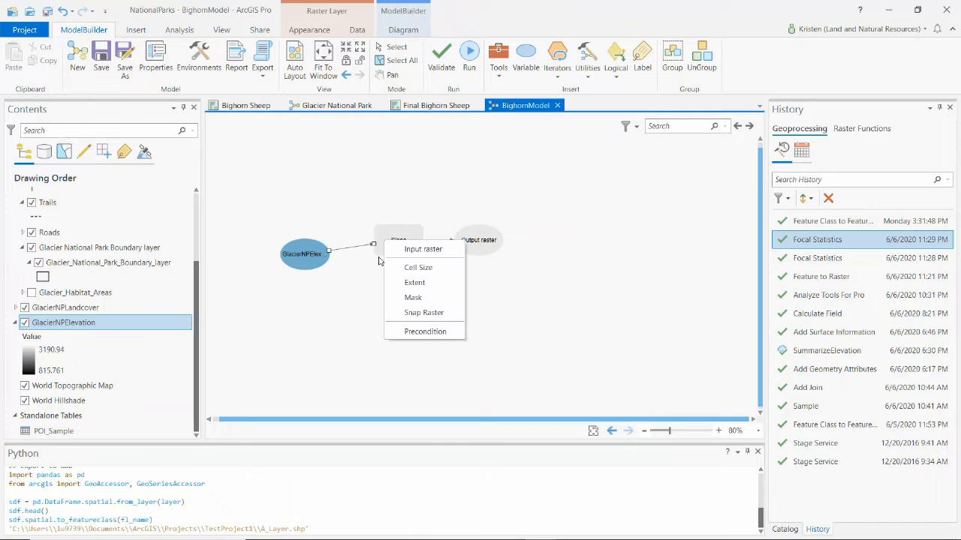
pyautogui.click(407, 251)
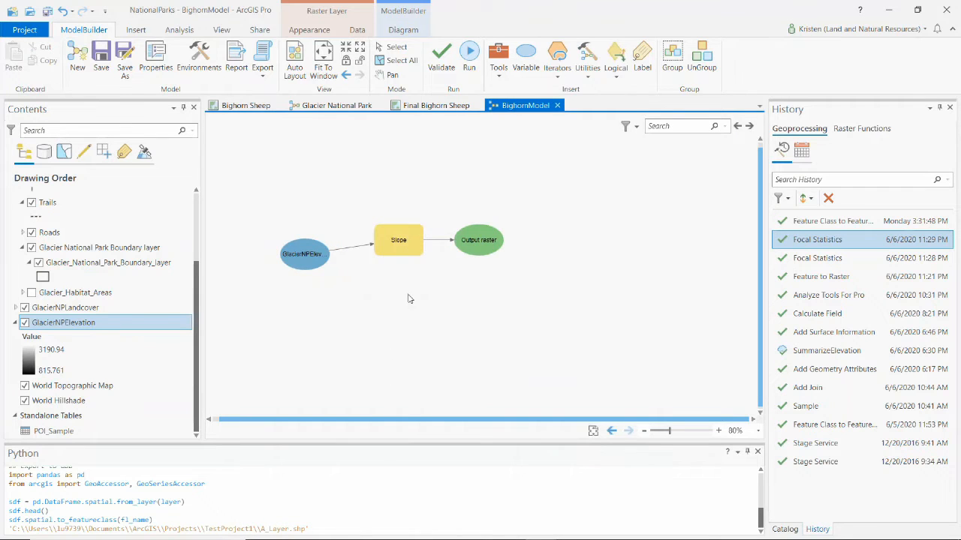
# - Set the Slope tool's output raster to GlacierNPSlope in BighornSheep.gdb and its output measurement to Percent rise
pyautogui.doubleClick(402, 240)
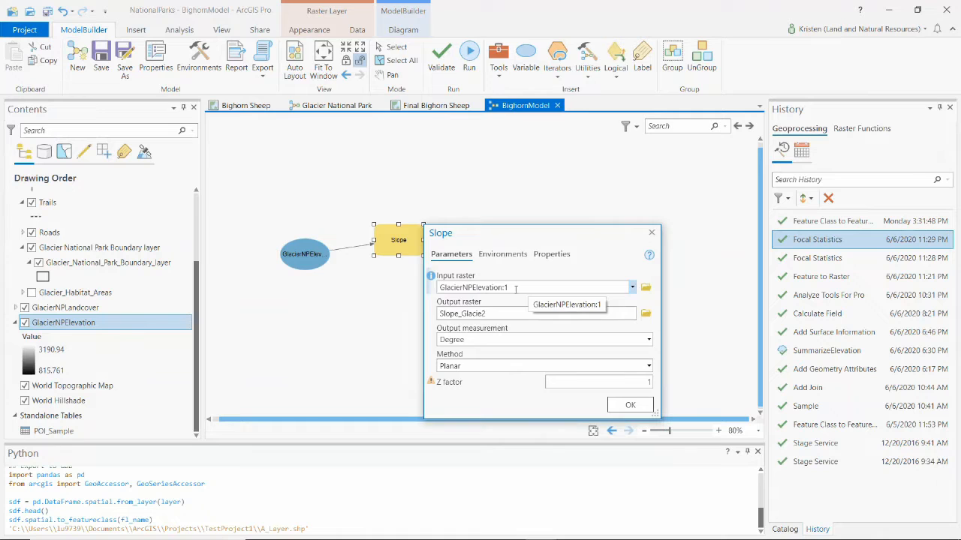
pyautogui.click(506, 313)
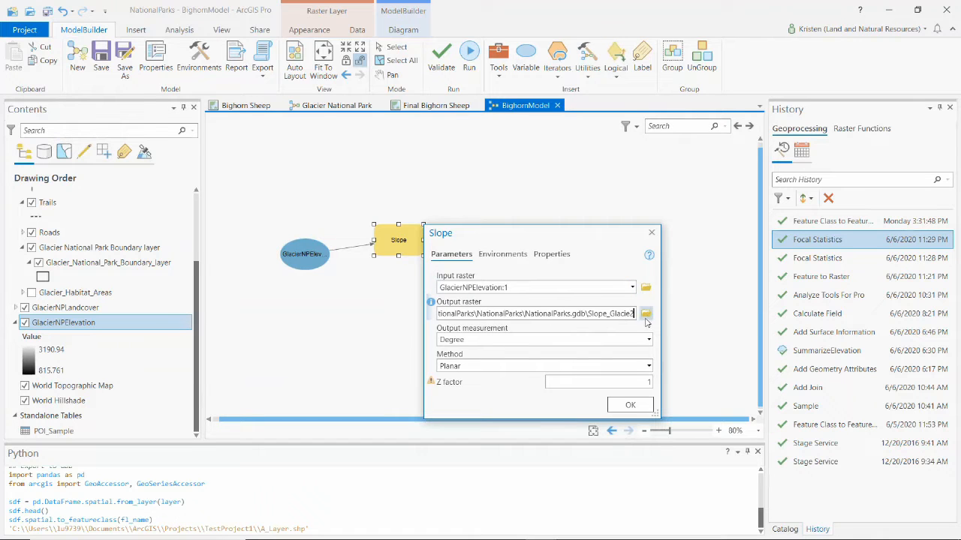
pyautogui.click(646, 314)
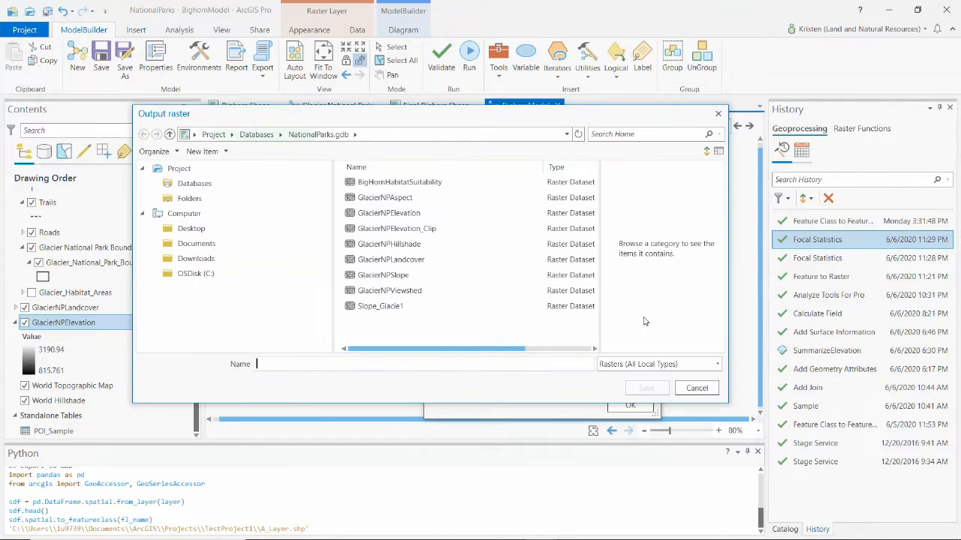
pyautogui.click(257, 135)
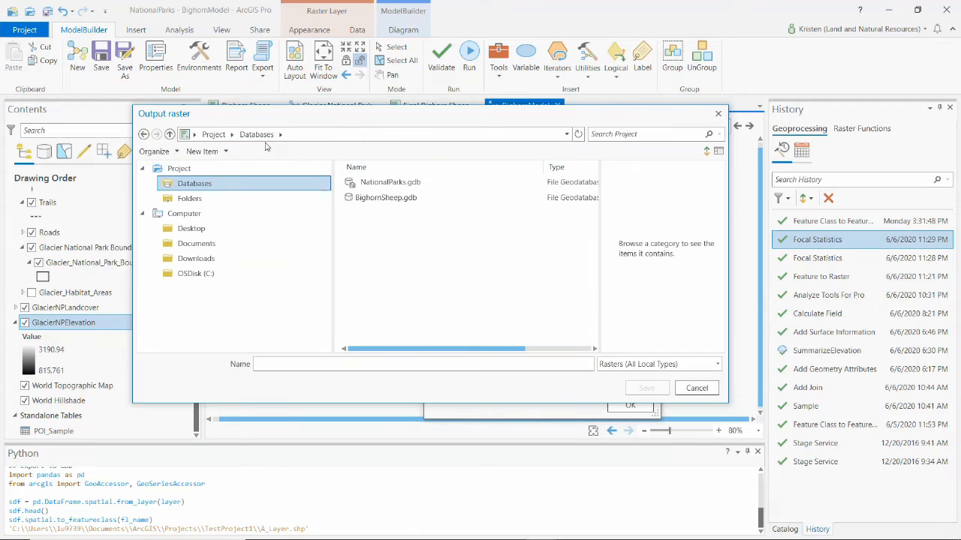
pyautogui.click(378, 199)
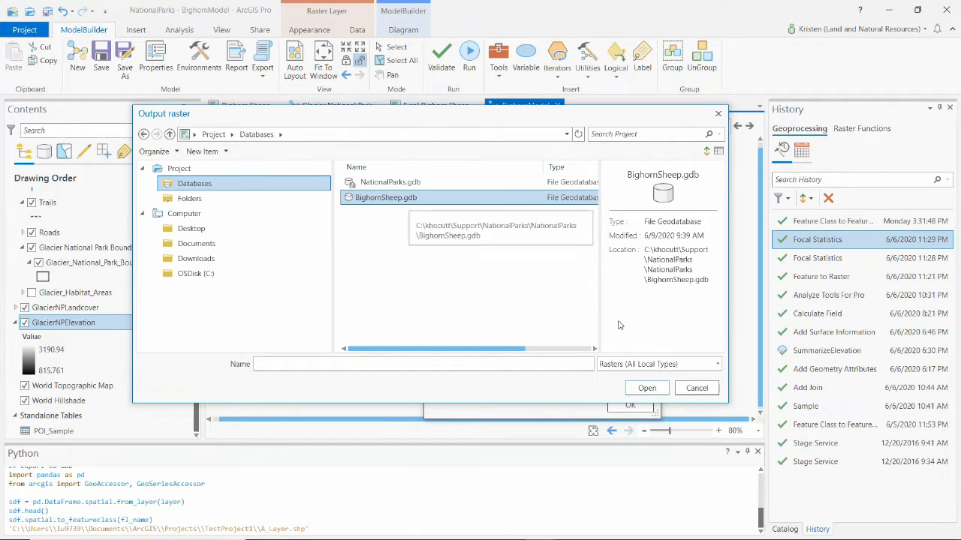
pyautogui.click(560, 367)
pyautogui.write('GlacierNP')
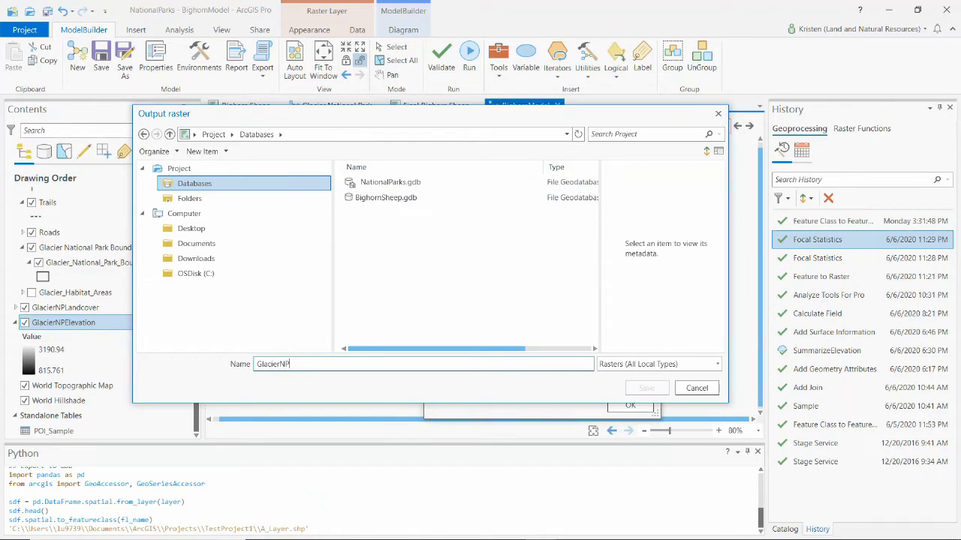
pyautogui.write('Slope')
pyautogui.doubleClick(384, 198)
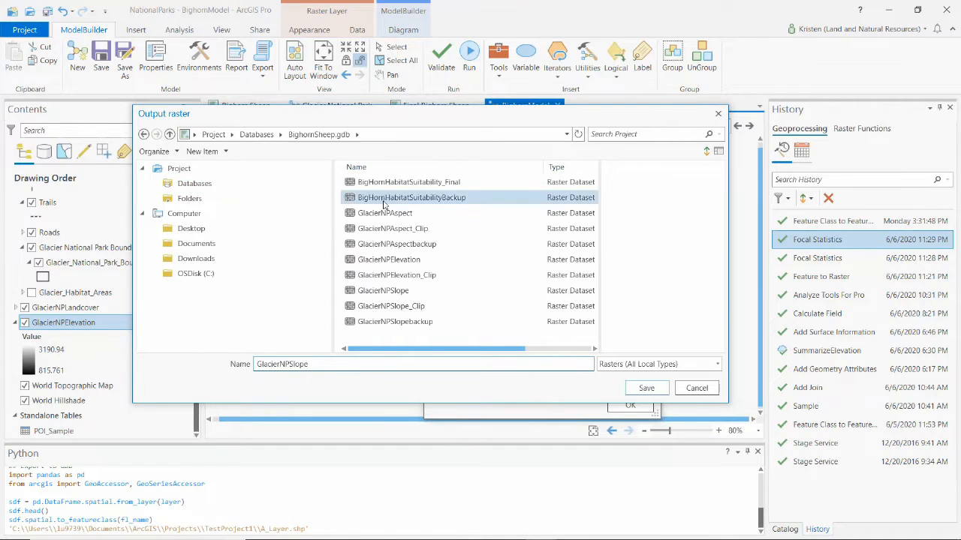
pyautogui.click(646, 388)
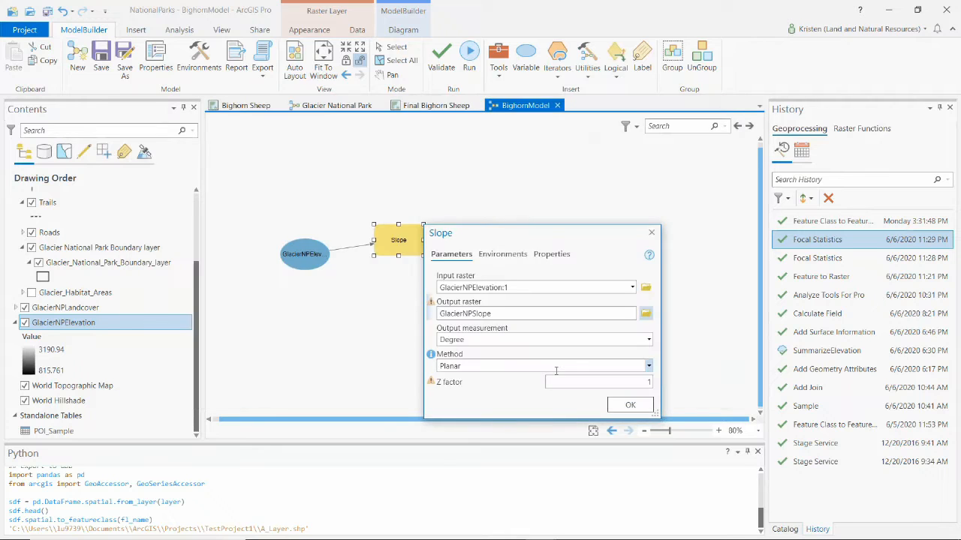
pyautogui.click(649, 339)
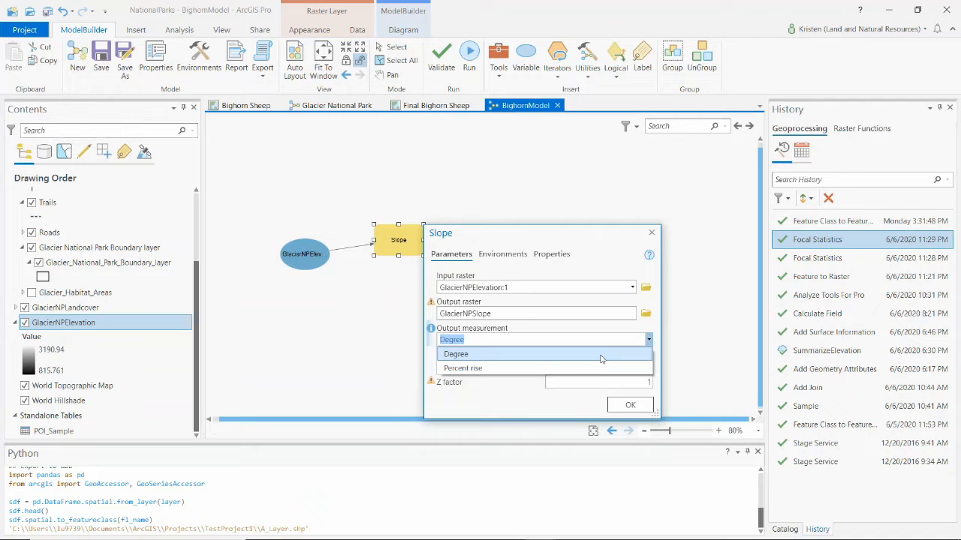
pyautogui.click(509, 368)
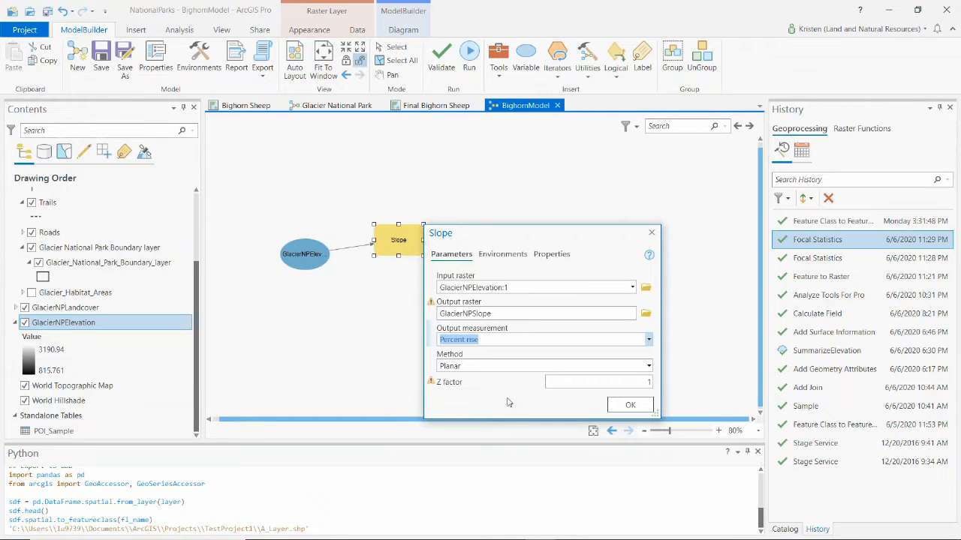
# - Set the Slope tool's method to Planar and accept its parameters
pyautogui.click(649, 365)
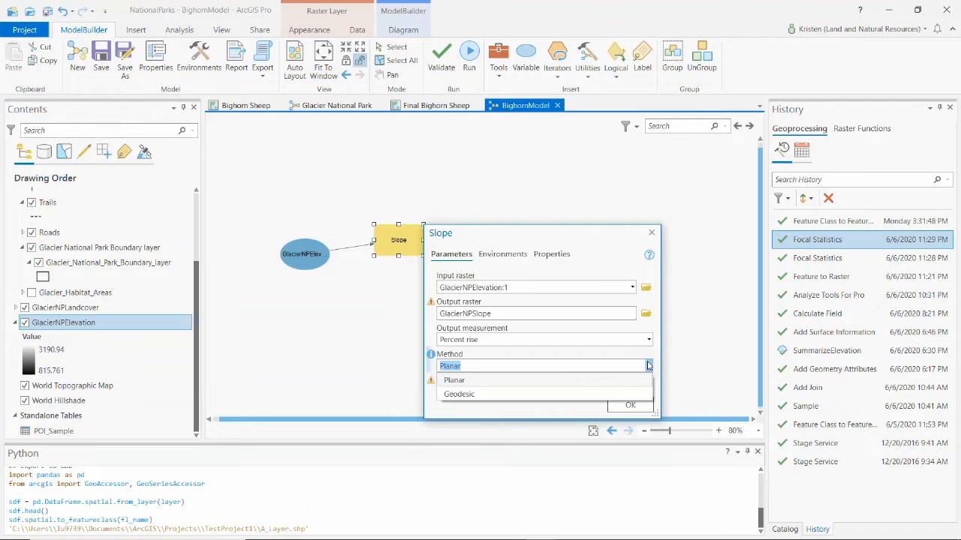
pyautogui.click(532, 381)
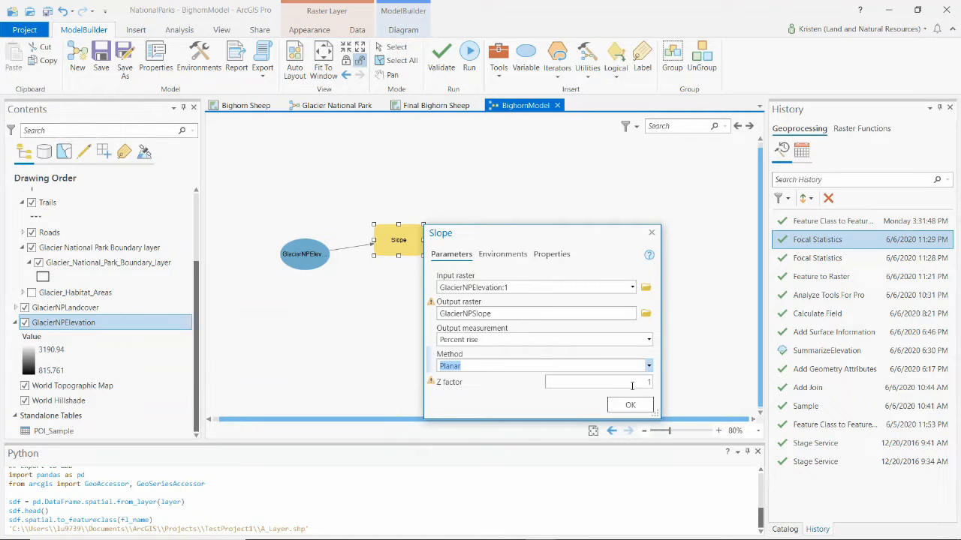
pyautogui.click(630, 405)
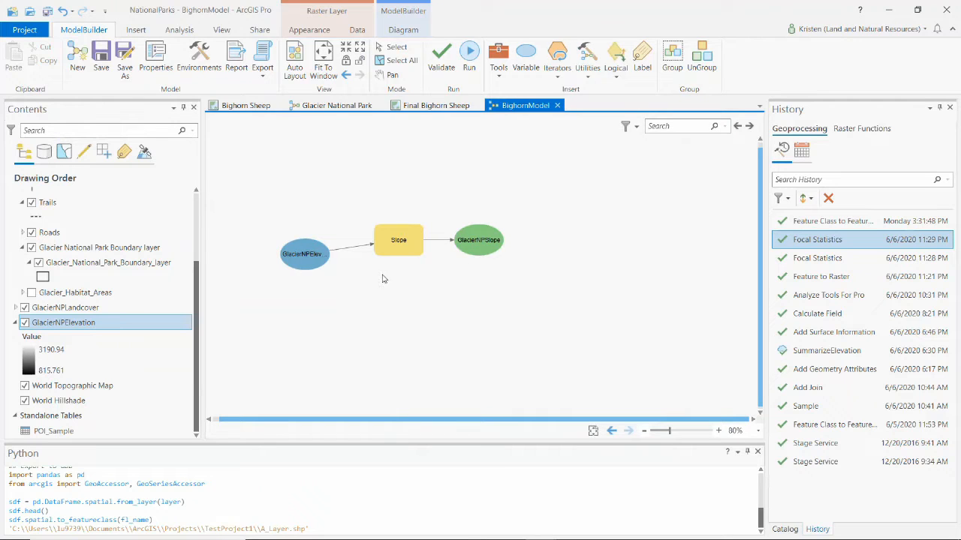
# - Find the Spatial Analyst Aspect tool, add it below Slope in the model, and connect GlacierNPElevation as its input raster
pyautogui.click(180, 31)
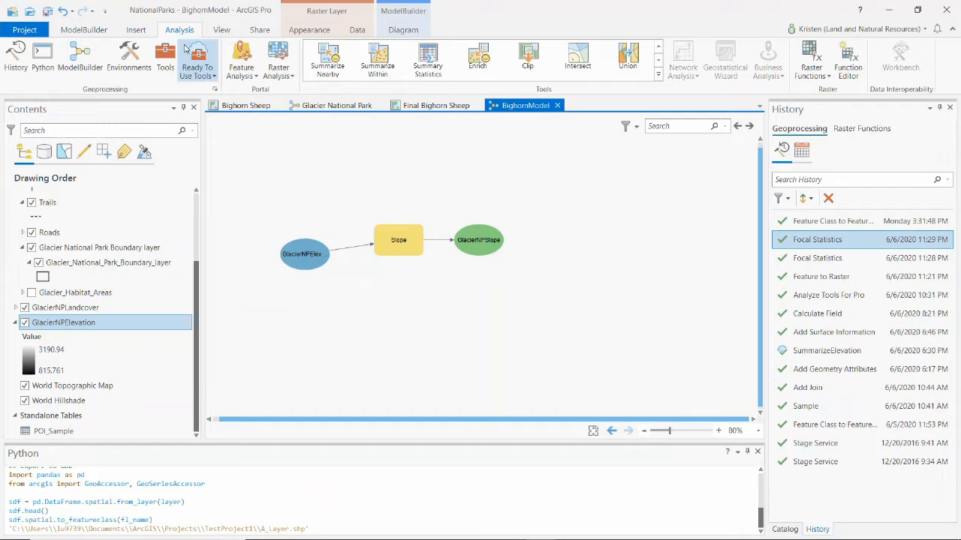
pyautogui.click(167, 58)
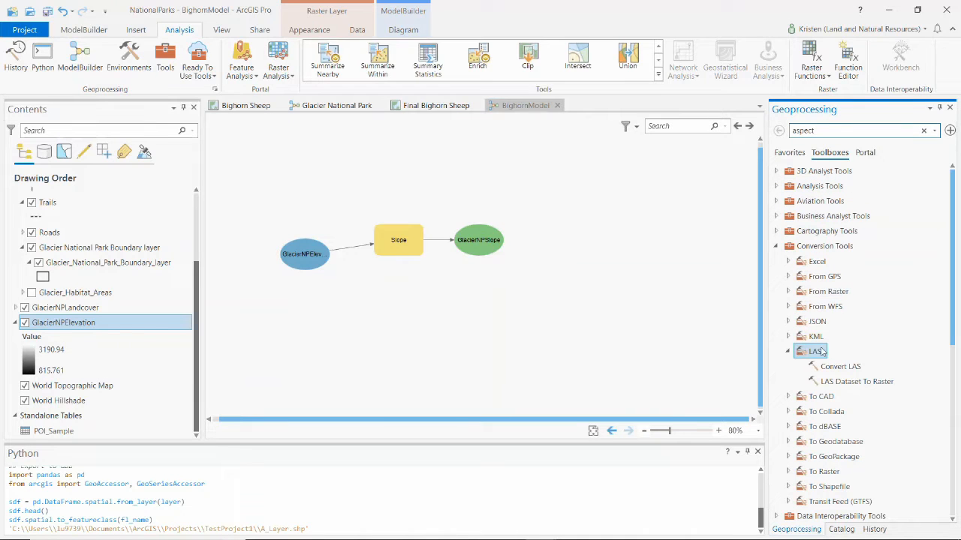
pyautogui.click(777, 247)
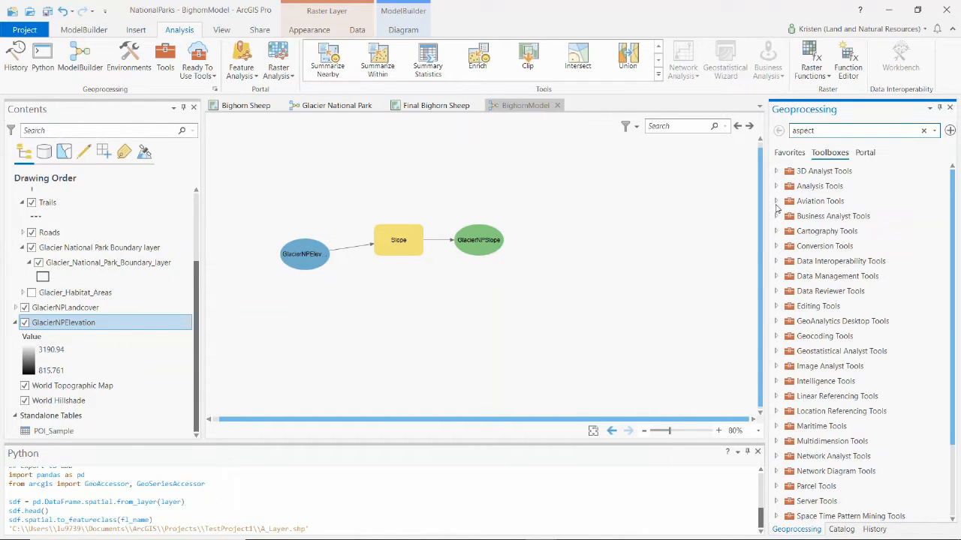
pyautogui.click(776, 201)
pyautogui.click(776, 201)
pyautogui.moveTo(818, 131); pyautogui.dragTo(777, 132)
pyautogui.write('aspect')
pyautogui.moveTo(847, 235); pyautogui.dragTo(391, 294)
pyautogui.moveTo(308, 266); pyautogui.dragTo(401, 316)
pyautogui.click(414, 326)
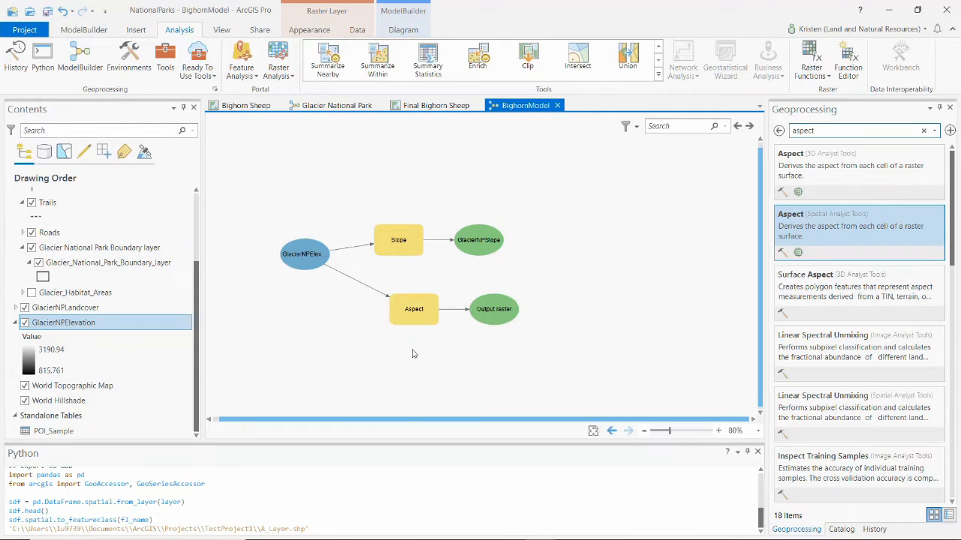
# - Set the Aspect tool's output raster to GlacierNPAspect in BighornSheep.gdb
pyautogui.moveTo(418, 319)
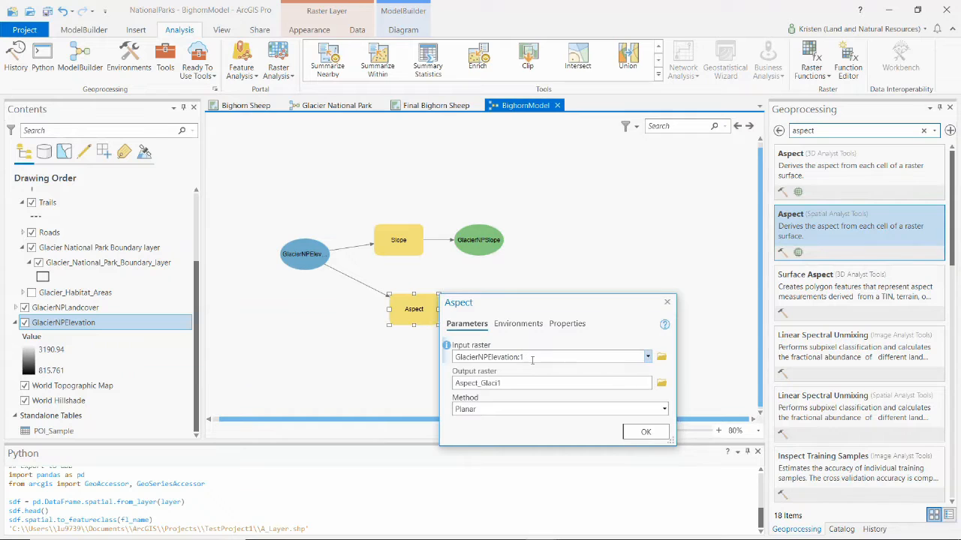
pyautogui.click(661, 383)
pyautogui.click(256, 134)
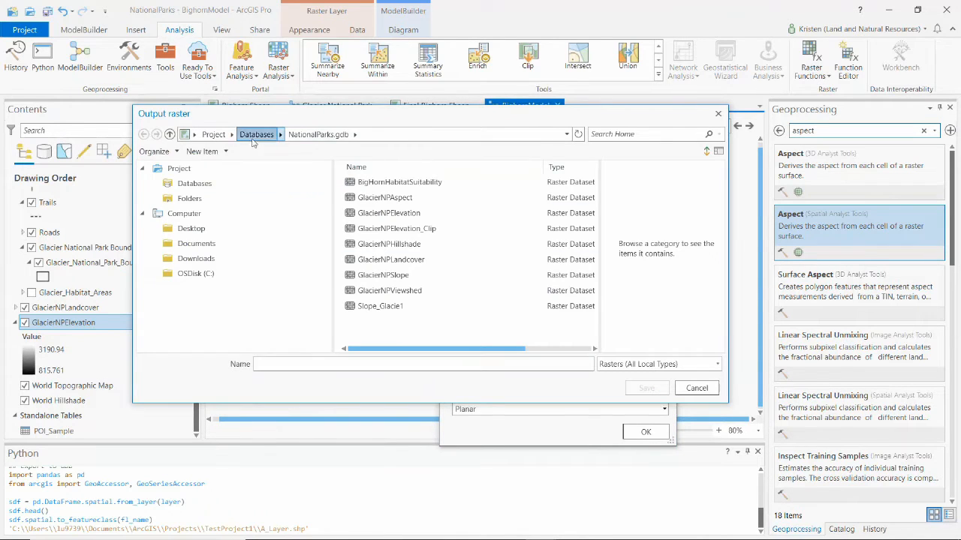
pyautogui.doubleClick(381, 198)
pyautogui.click(371, 365)
pyautogui.write('Aspe')
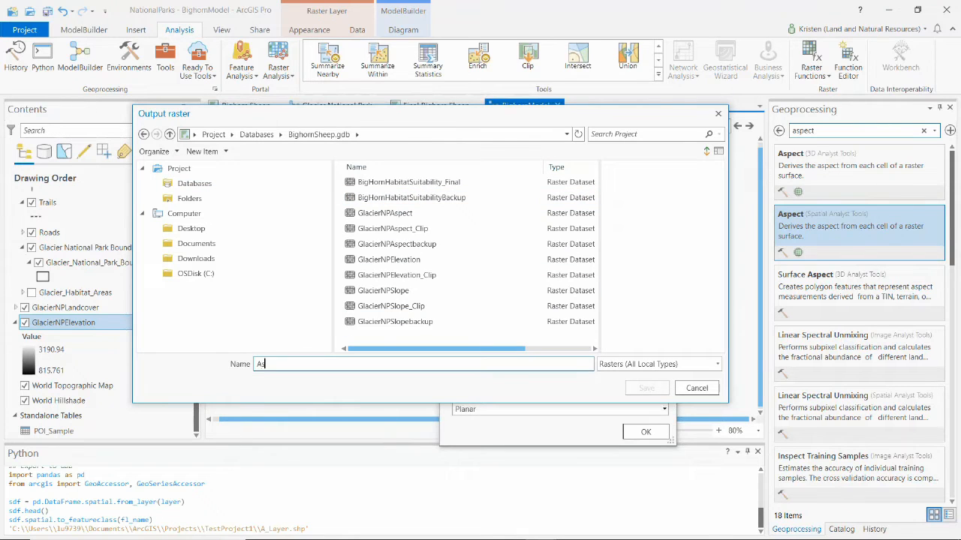
pyautogui.press('BackSpace')
pyautogui.press('BackSpace')
pyautogui.press('BackSpace')
pyautogui.press('BackSpace')
pyautogui.write('Glacier')
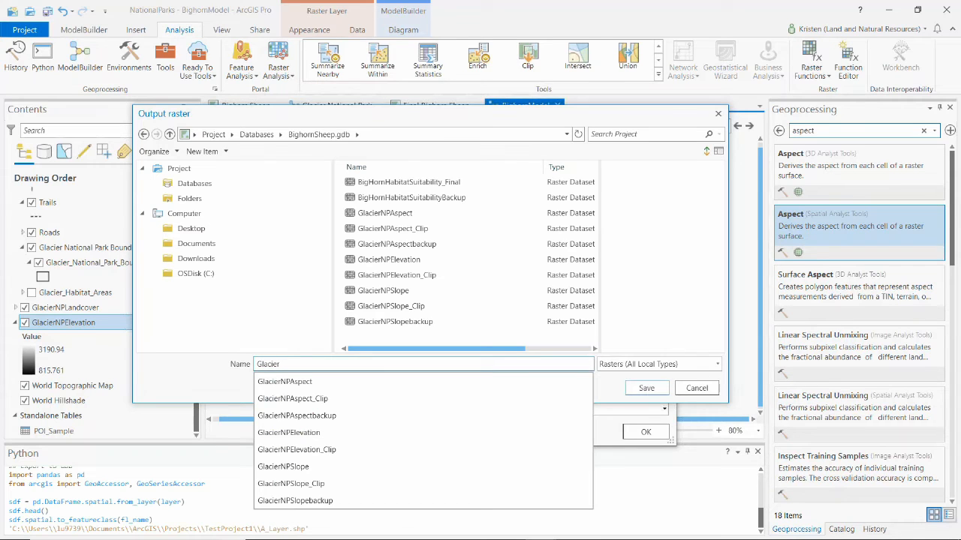
pyautogui.write('NPAcpest')
pyautogui.press('BackSpace')
pyautogui.press('BackSpace')
pyautogui.press('BackSpace')
pyautogui.press('BackSpace')
pyautogui.press('BackSpace')
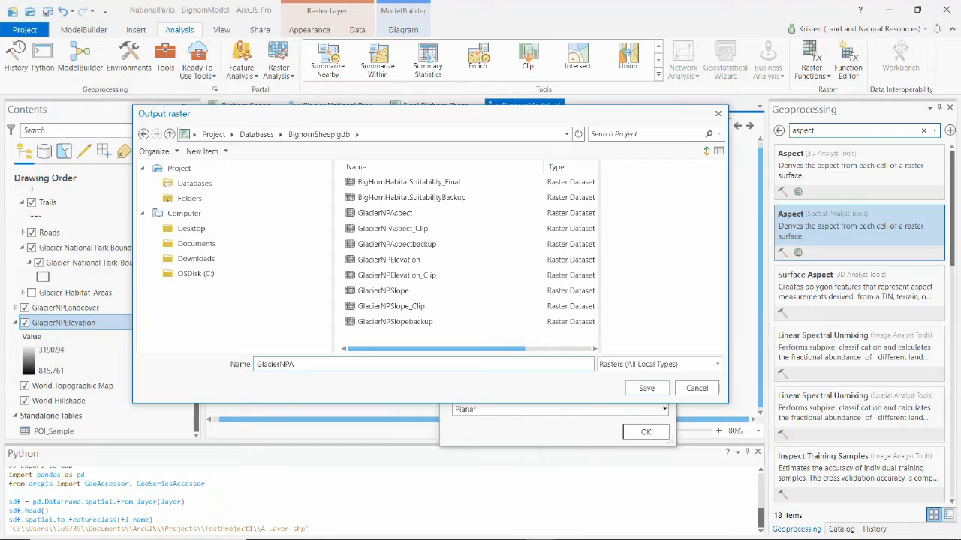
pyautogui.write('spect')
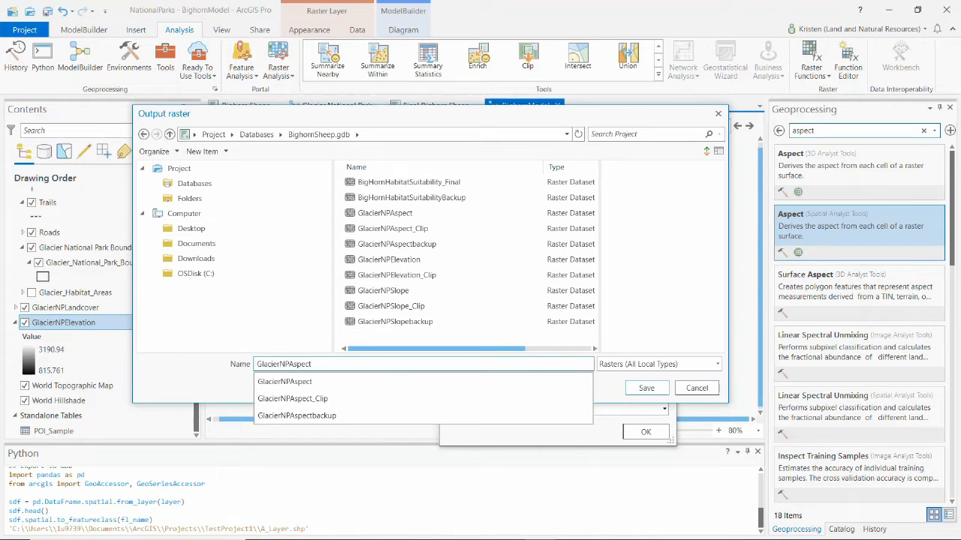
pyautogui.click(641, 391)
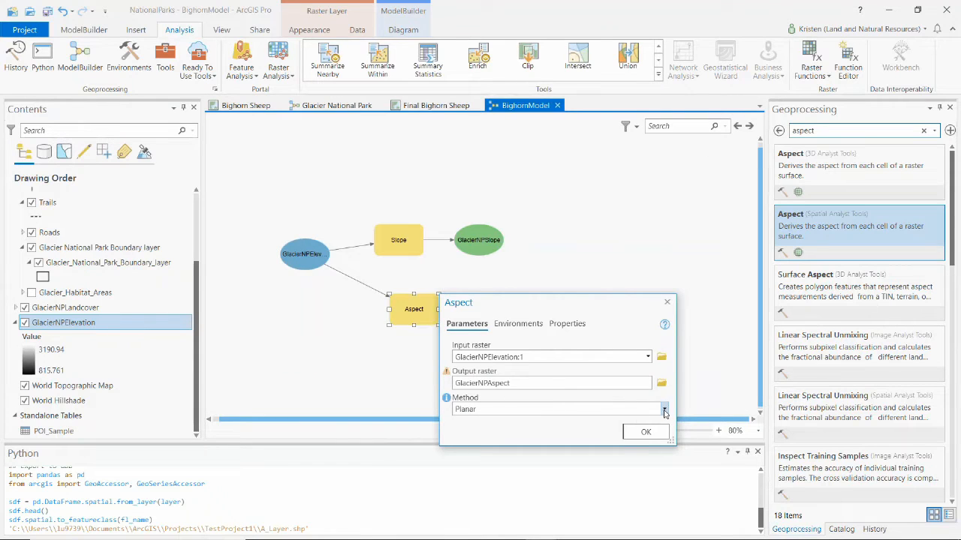
# - Set the Aspect tool's method to Planar and accept its parameters
pyautogui.click(664, 411)
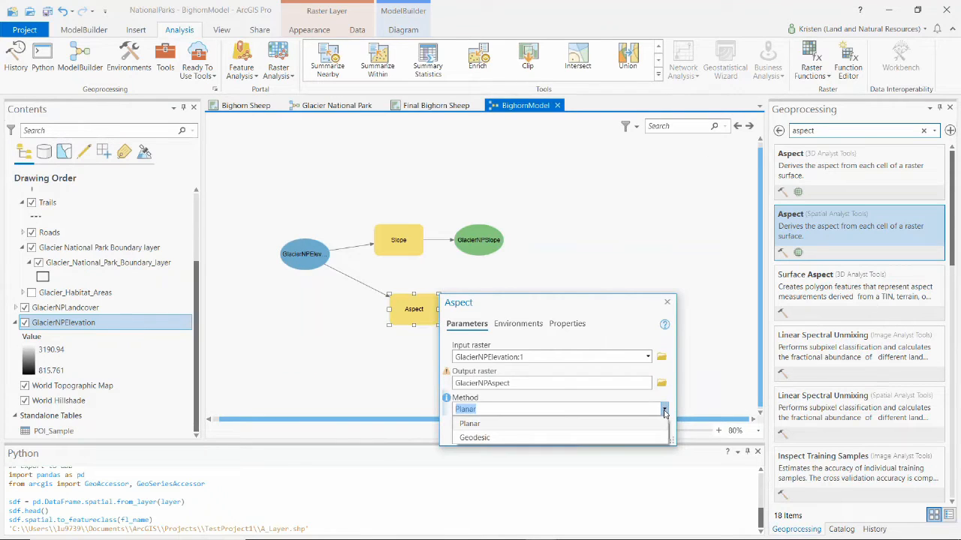
pyautogui.click(492, 424)
pyautogui.click(644, 434)
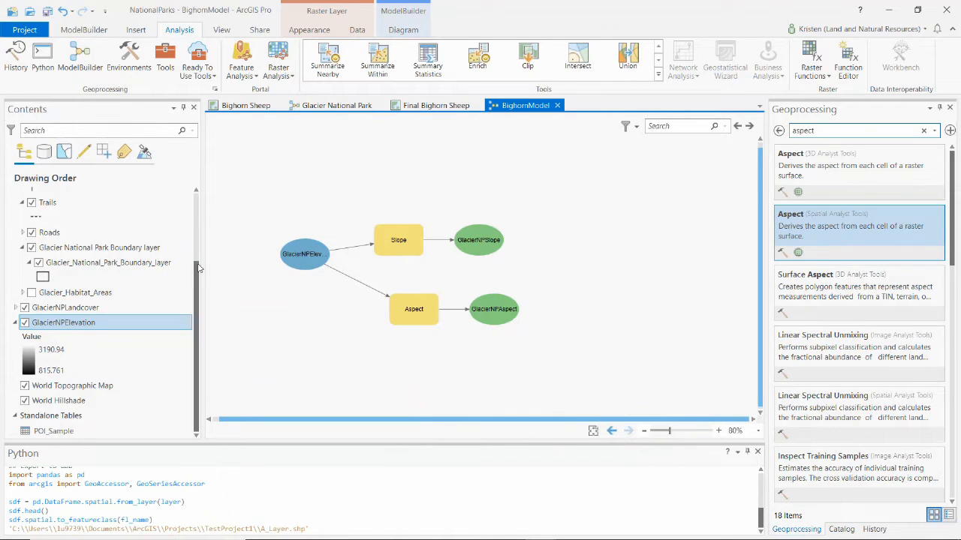
# - Add the GlacierNPLandcover layer and the Raster Calculator tool to the model, placing the calculator and its output beside the existing elements
pyautogui.click(75, 308)
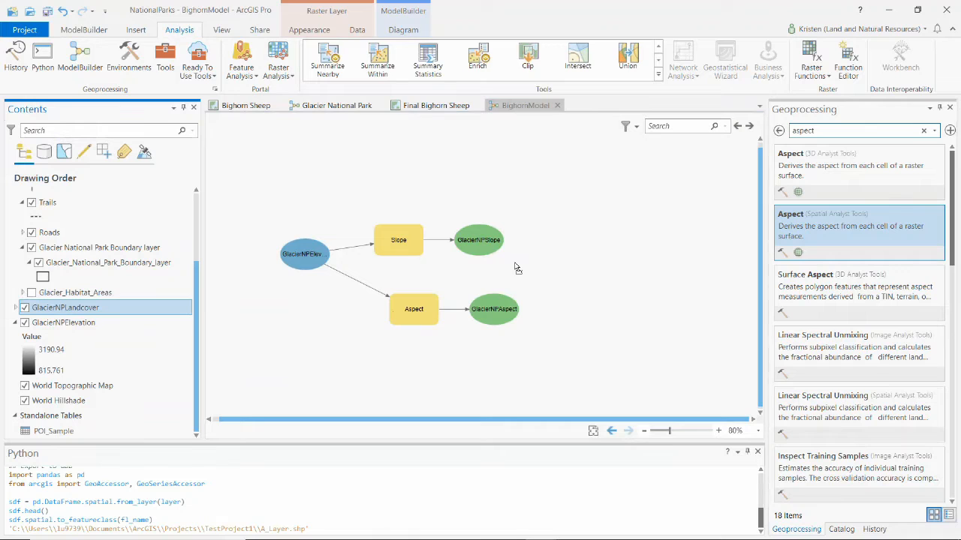
pyautogui.moveTo(516, 268); pyautogui.dragTo(515, 264)
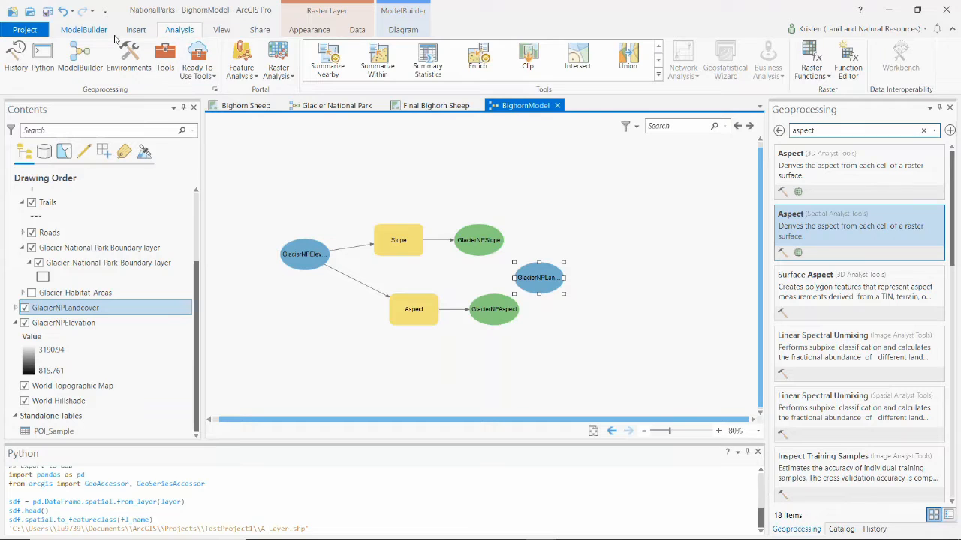
pyautogui.click(84, 30)
pyautogui.click(499, 69)
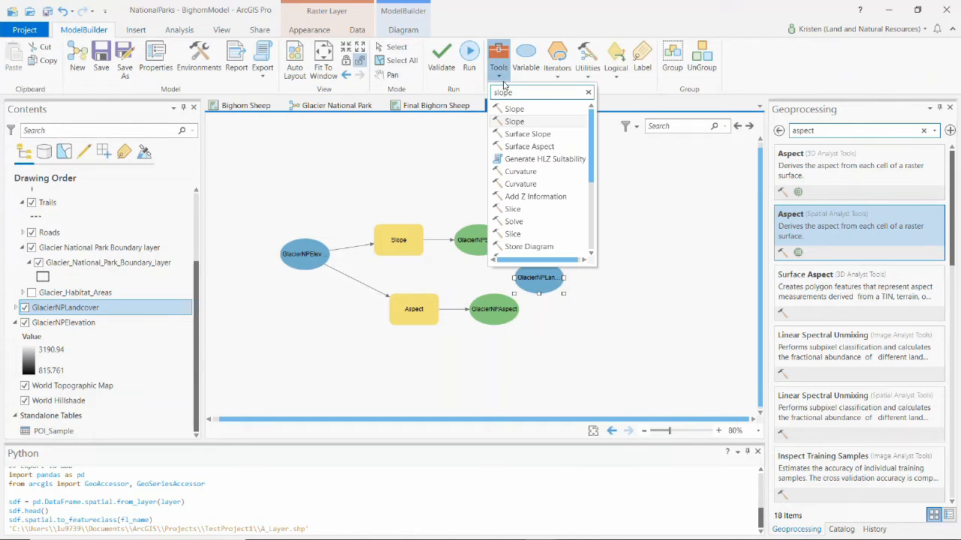
pyautogui.doubleClick(505, 92)
pyautogui.write('raster cal')
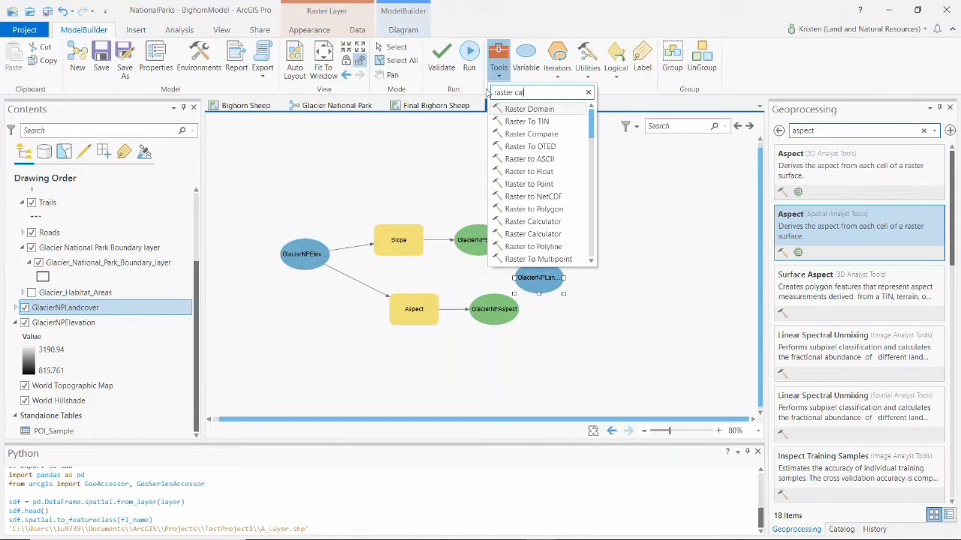
pyautogui.write('cu')
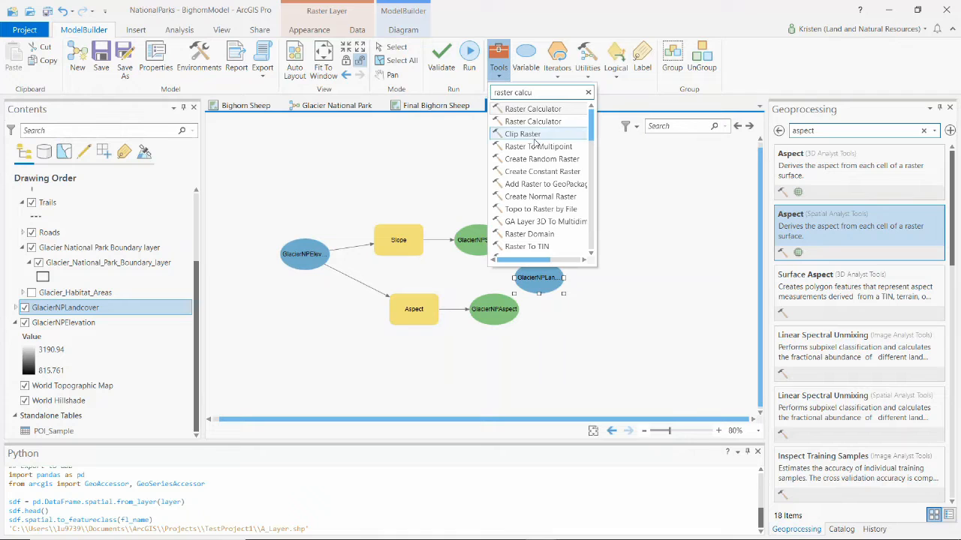
pyautogui.moveTo(545, 122); pyautogui.dragTo(632, 270)
pyautogui.moveTo(477, 288); pyautogui.dragTo(710, 266)
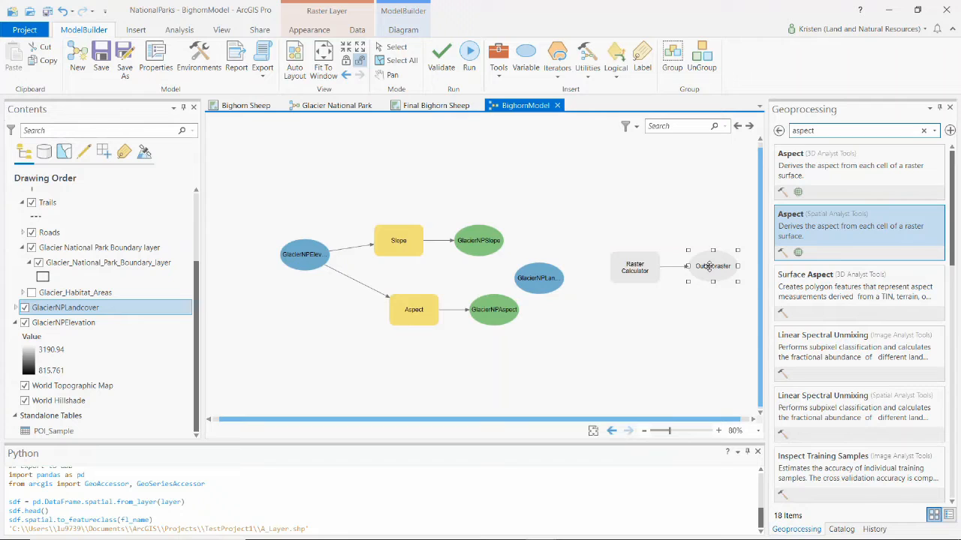
# - Open the Raster Calculator parameters in BighornModel and enlarge the dialog to show the expression area
pyautogui.doubleClick(632, 270)
pyautogui.moveTo(664, 256); pyautogui.dragTo(350, 257)
pyautogui.moveTo(445, 254); pyautogui.dragTo(451, 126)
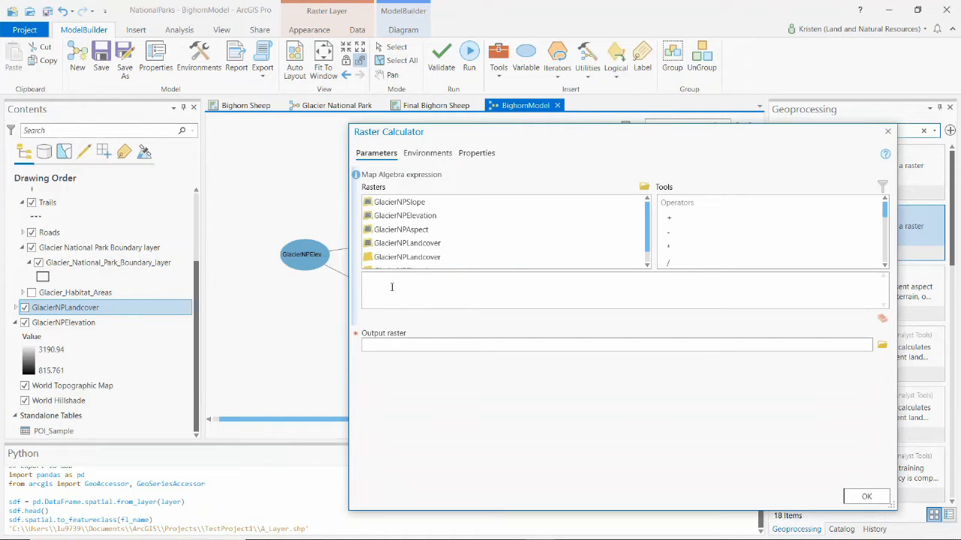
# - Copy the full Map Algebra expression from the Raster Calculator in the Glacier National Park model and close its dialog
pyautogui.click(347, 111)
pyautogui.moveTo(558, 287)
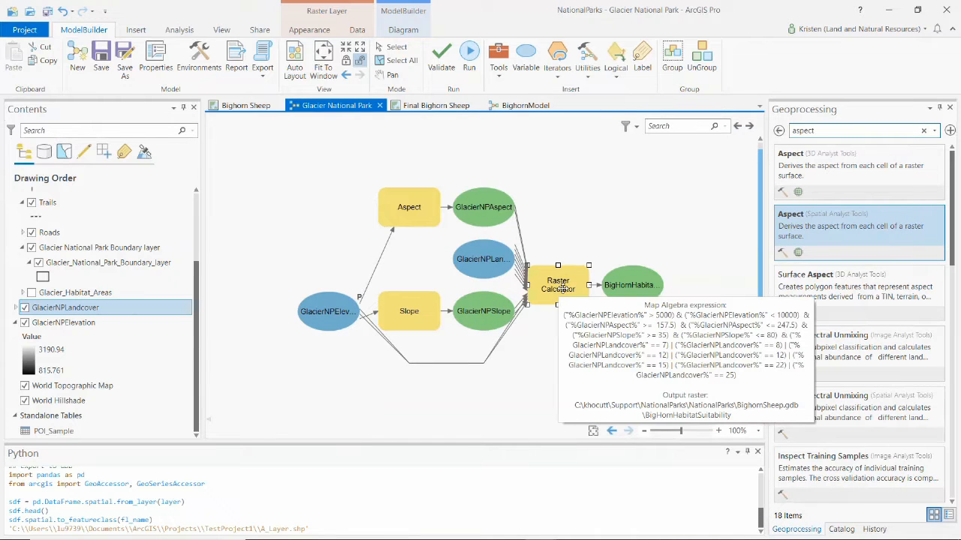
pyautogui.doubleClick(561, 287)
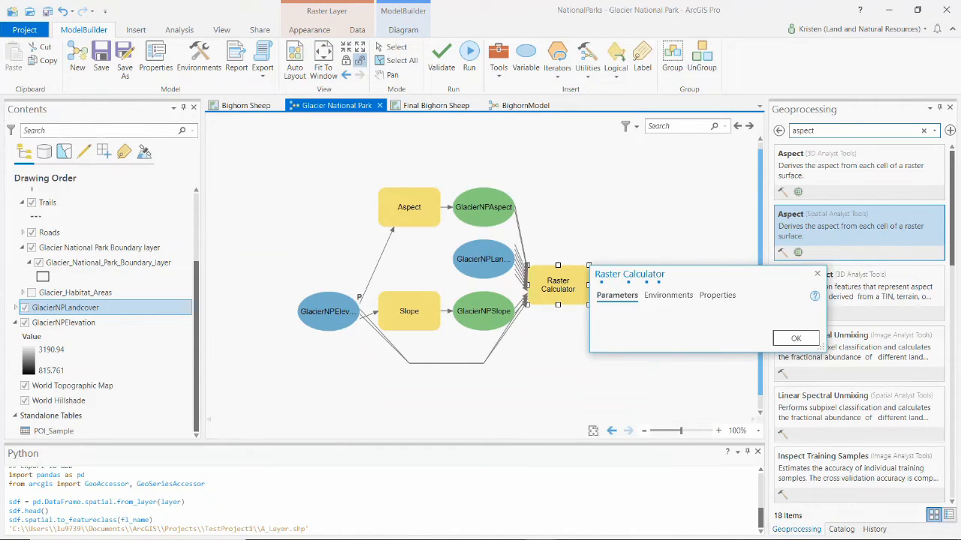
pyautogui.moveTo(590, 275); pyautogui.dragTo(296, 270)
pyautogui.moveTo(425, 267); pyautogui.dragTo(426, 105)
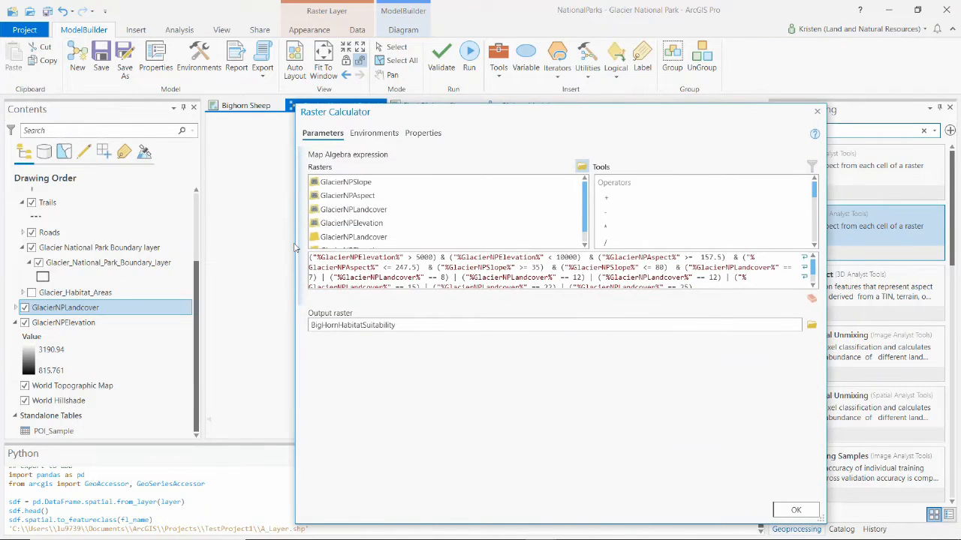
pyautogui.moveTo(295, 248); pyautogui.dragTo(196, 248)
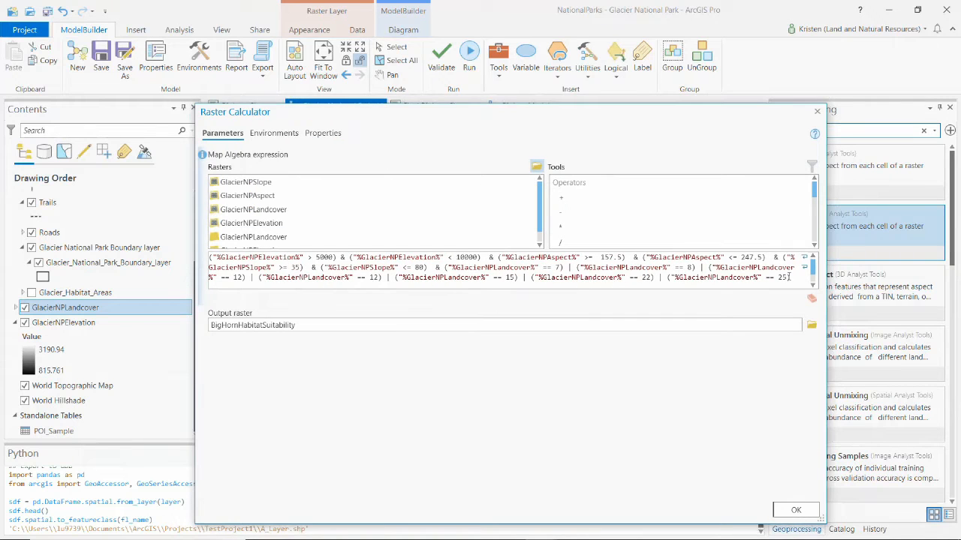
pyautogui.moveTo(794, 278); pyautogui.dragTo(197, 250)
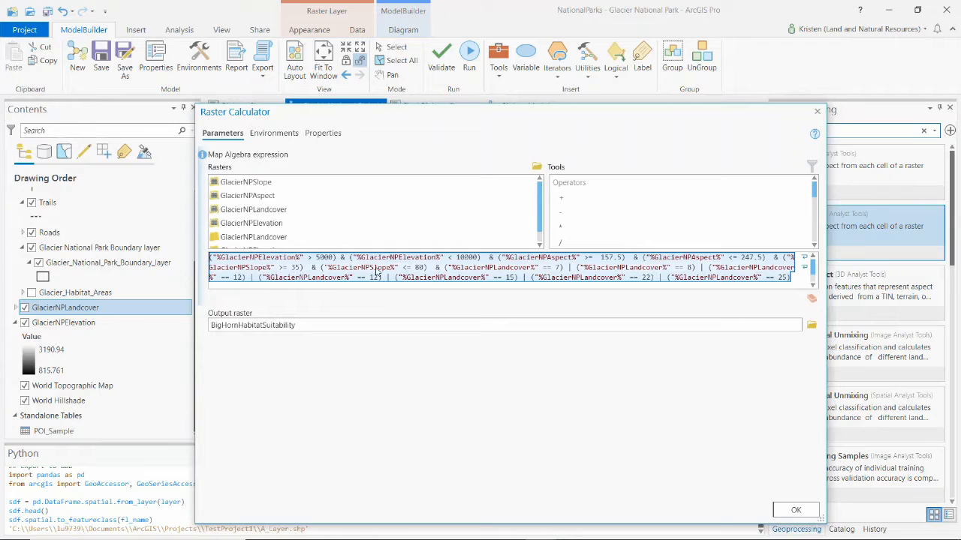
pyautogui.click(818, 111)
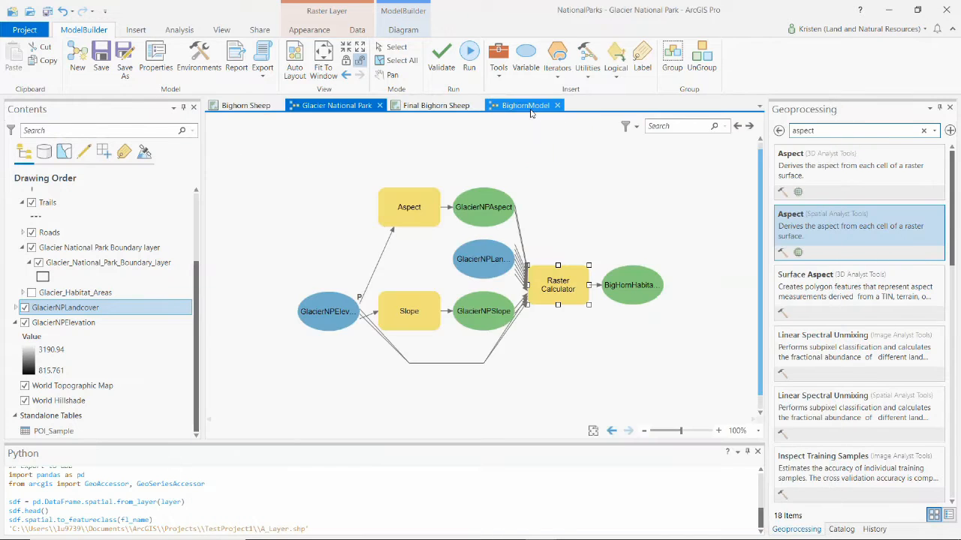
# - Paste the copied Map Algebra expression into BighornModel's Raster Calculator and review its elevation, aspect, slope and landcover conditions
pyautogui.doubleClick(567, 281)
pyautogui.hotkey('ctrl', 'v')
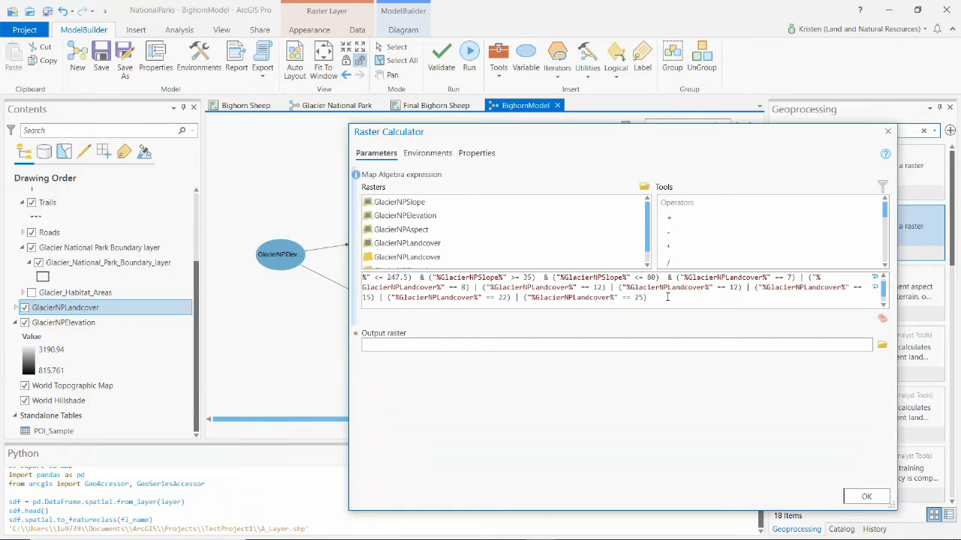
pyautogui.moveTo(667, 298); pyautogui.dragTo(429, 290)
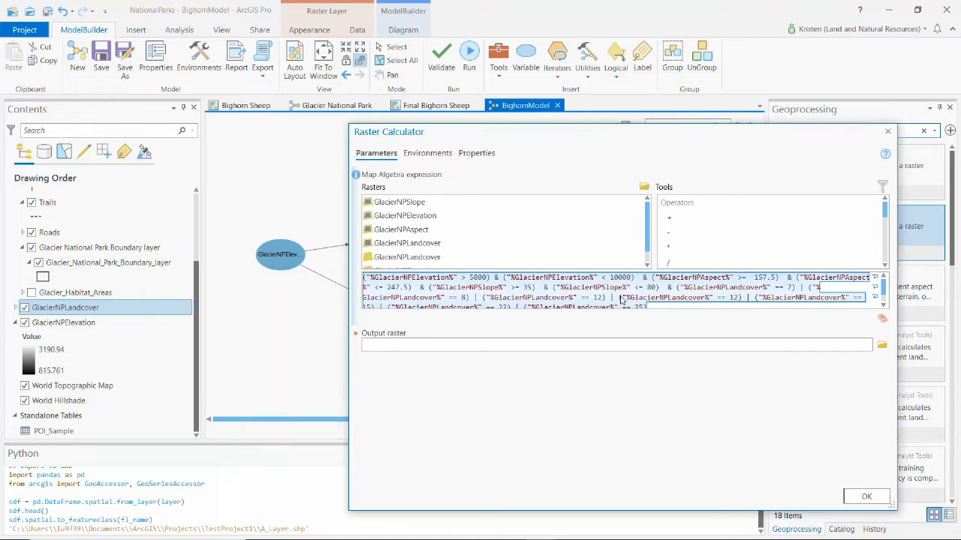
# - Save the Raster Calculator output as bighornsheepsuitability in BighornSheep.gdb, accept the tool's parameters, and auto-arrange the model diagram
pyautogui.click(882, 344)
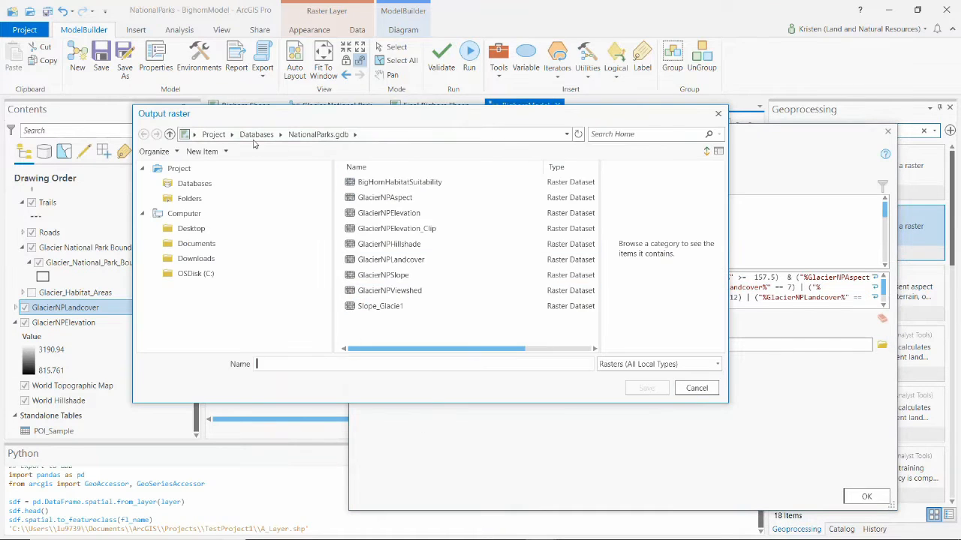
pyautogui.click(251, 135)
pyautogui.doubleClick(368, 201)
pyautogui.click(350, 365)
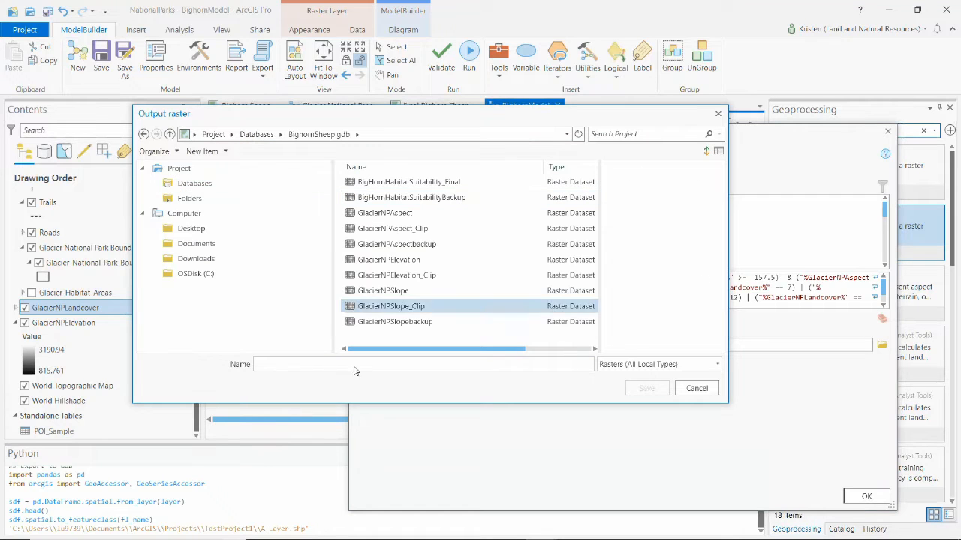
pyautogui.write('big')
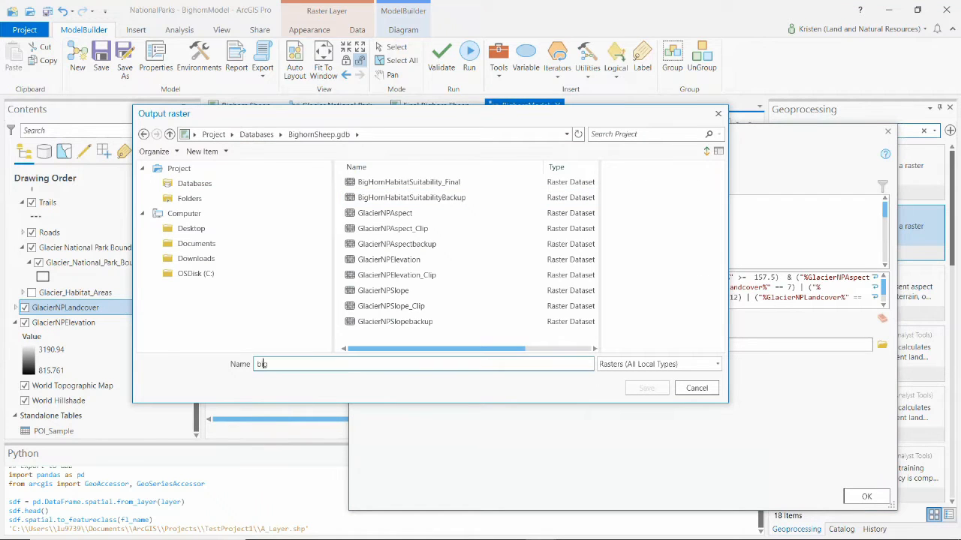
pyautogui.write('hornsheepsuitability')
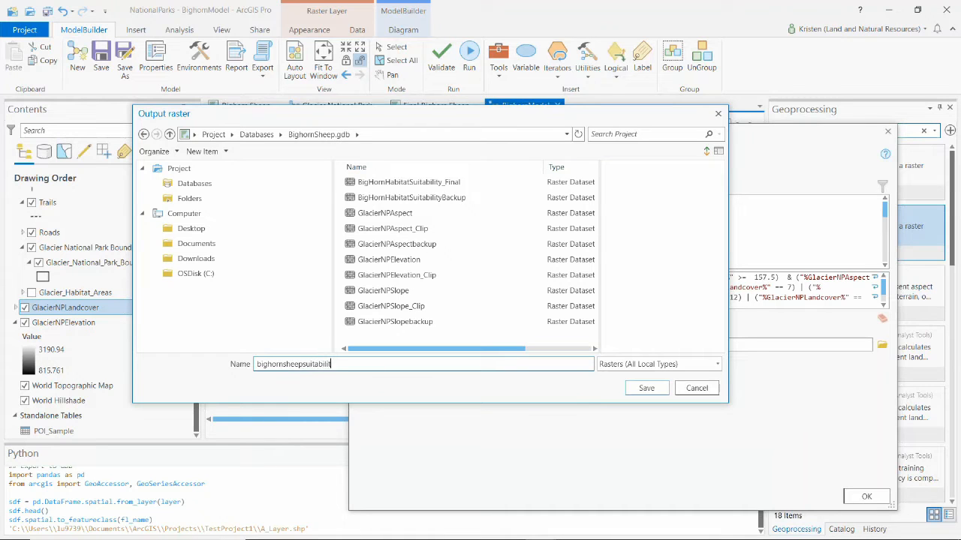
pyautogui.click(650, 394)
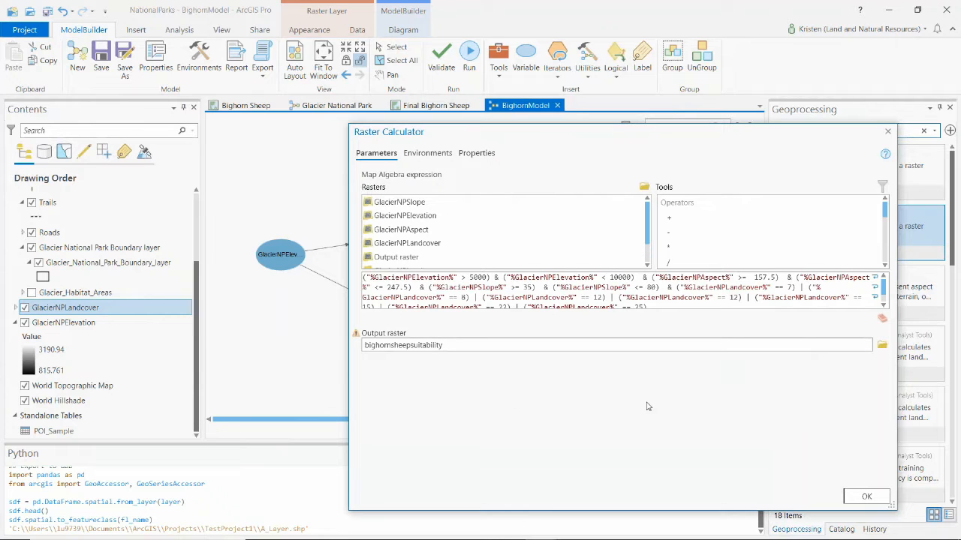
pyautogui.moveTo(356, 175)
pyautogui.click(864, 498)
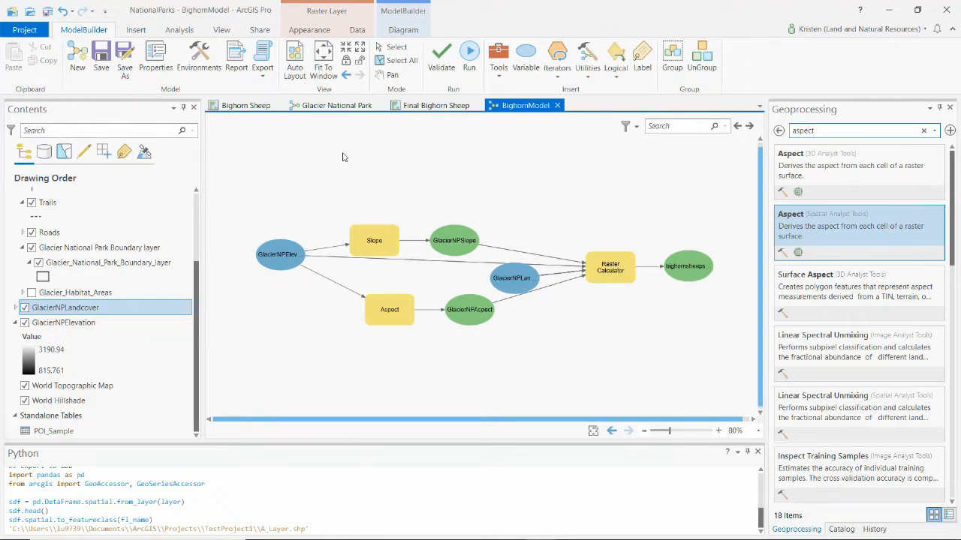
pyautogui.click(294, 61)
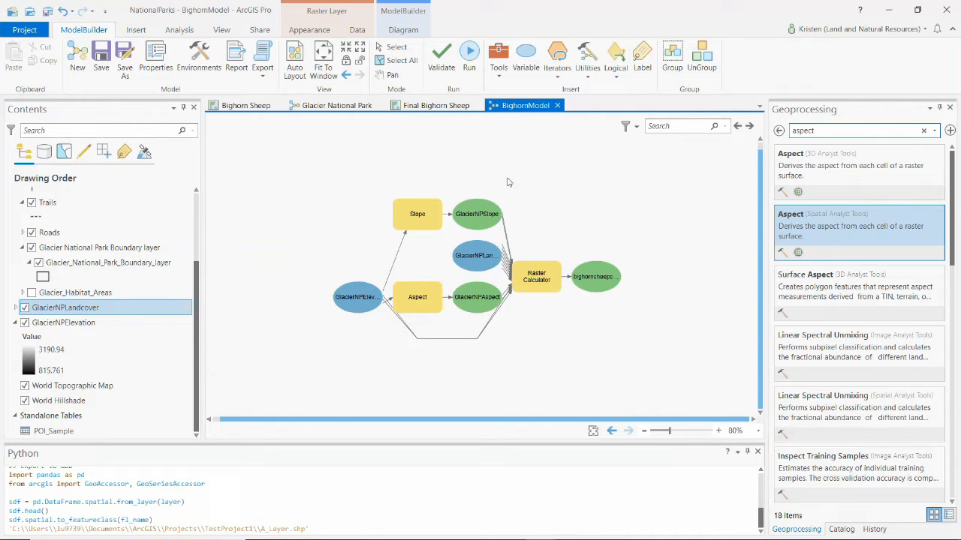
# - Review the available iterators, utilities and logical tools, and validate BighornModel
pyautogui.click(559, 78)
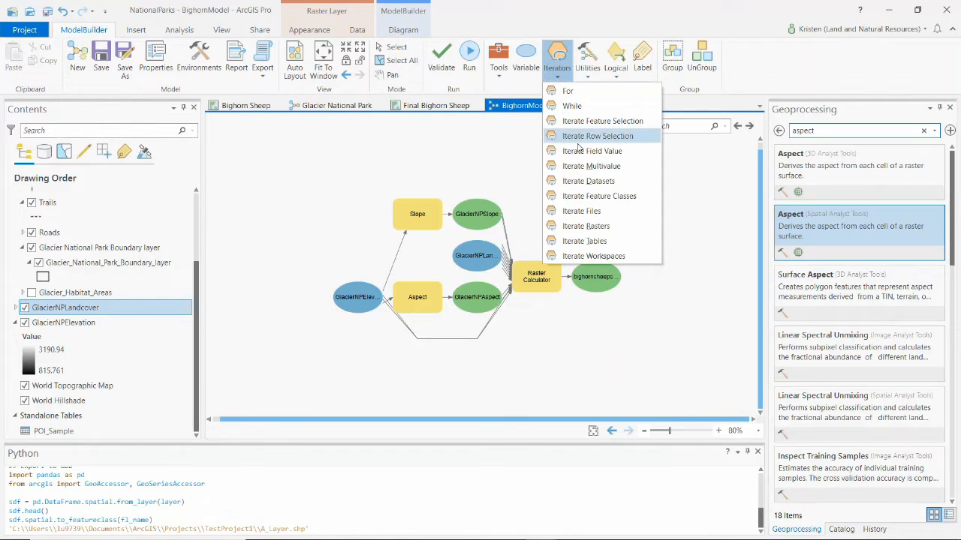
pyautogui.click(588, 79)
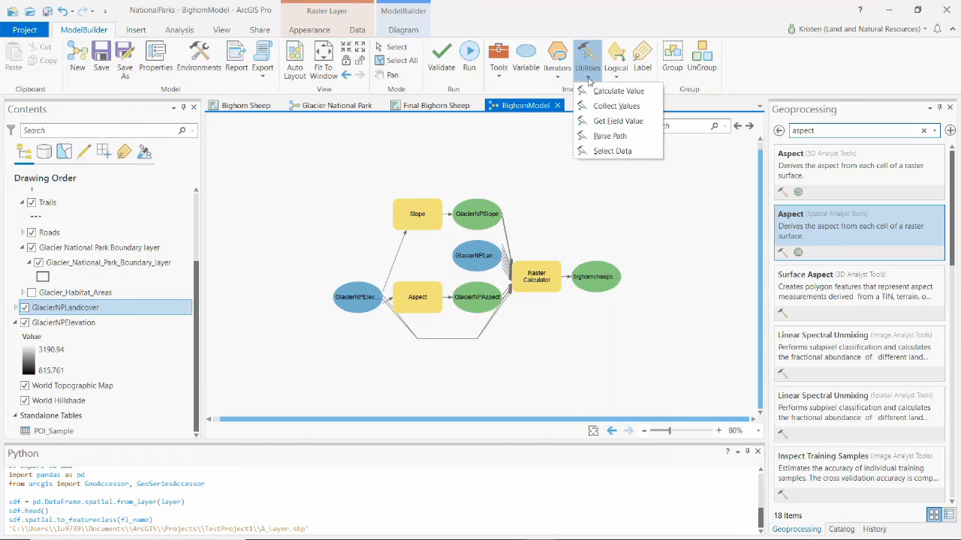
pyautogui.click(615, 78)
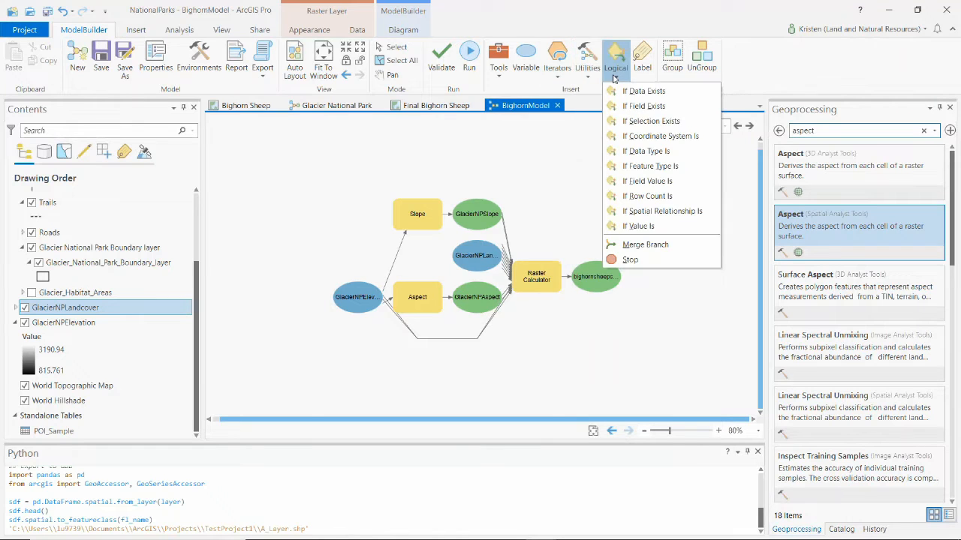
pyautogui.click(752, 76)
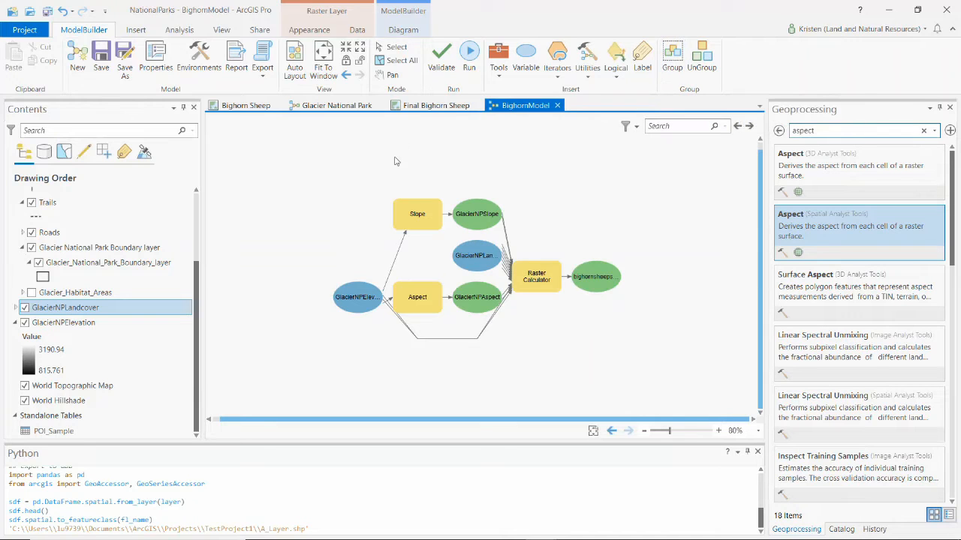
pyautogui.click(441, 67)
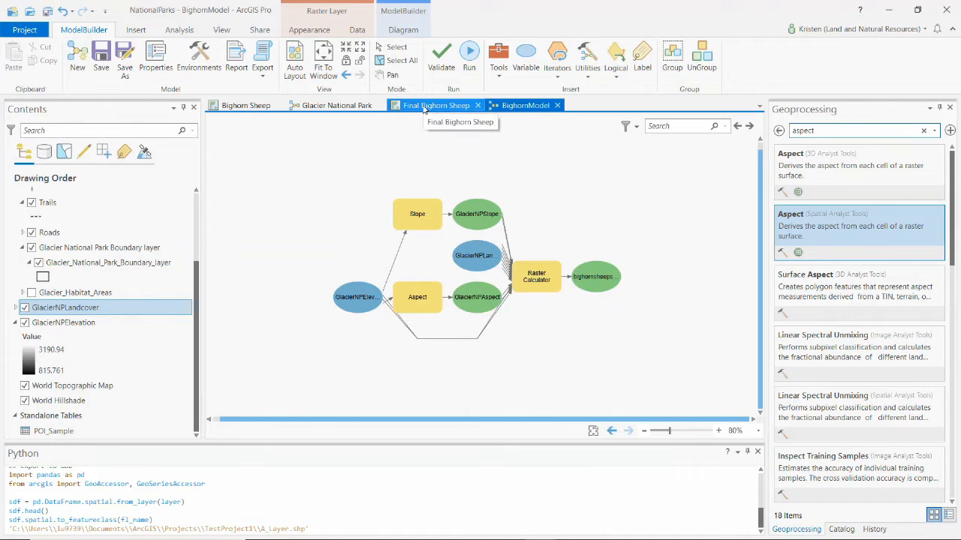
# - Zoom the Final Bighorn Sheep map to the Glacier National Park bookmark and briefly show the GlacierNPAspectbackup layer to examine the aspect classes
pyautogui.click(424, 109)
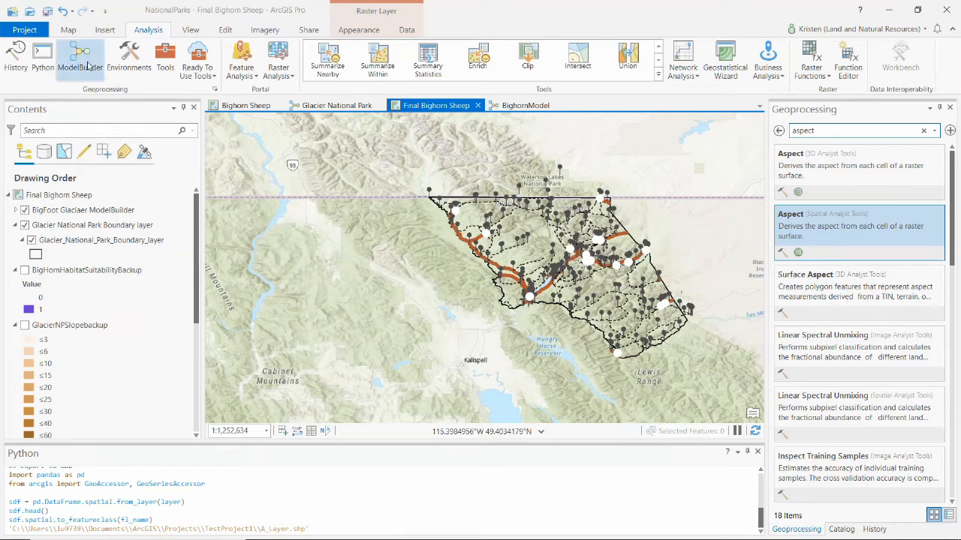
pyautogui.click(68, 30)
pyautogui.click(158, 64)
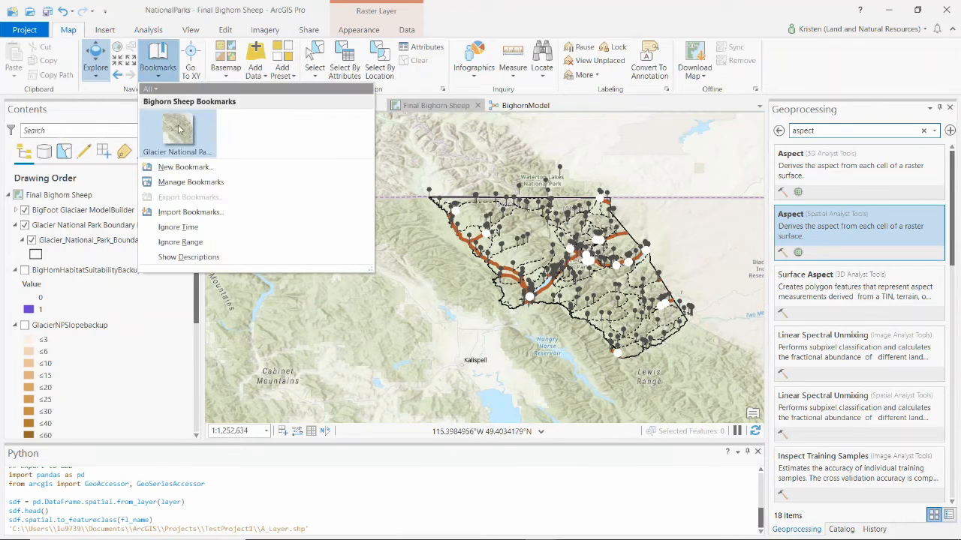
pyautogui.click(179, 134)
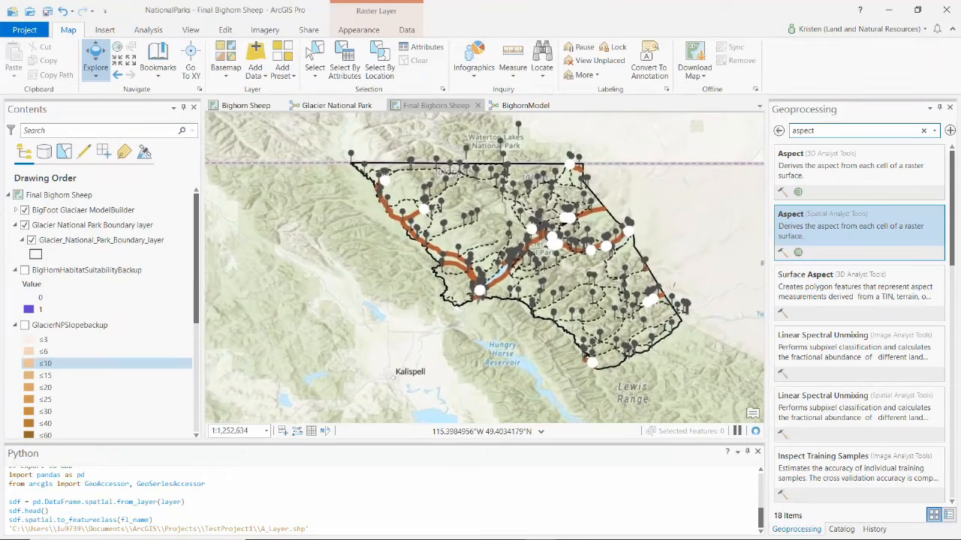
pyautogui.moveTo(195, 242); pyautogui.dragTo(171, 358)
pyautogui.click(25, 266)
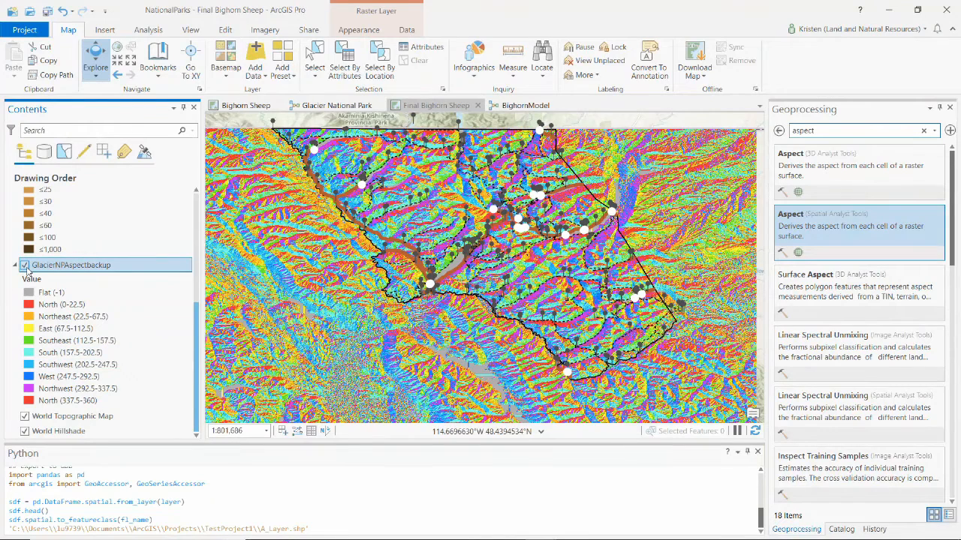
pyautogui.click(24, 265)
# - Show the GlacierNPSlopebackup layer and examine the slope classes up close around the park's valleys, lakes and trails
pyautogui.scroll(2, 33, 278)
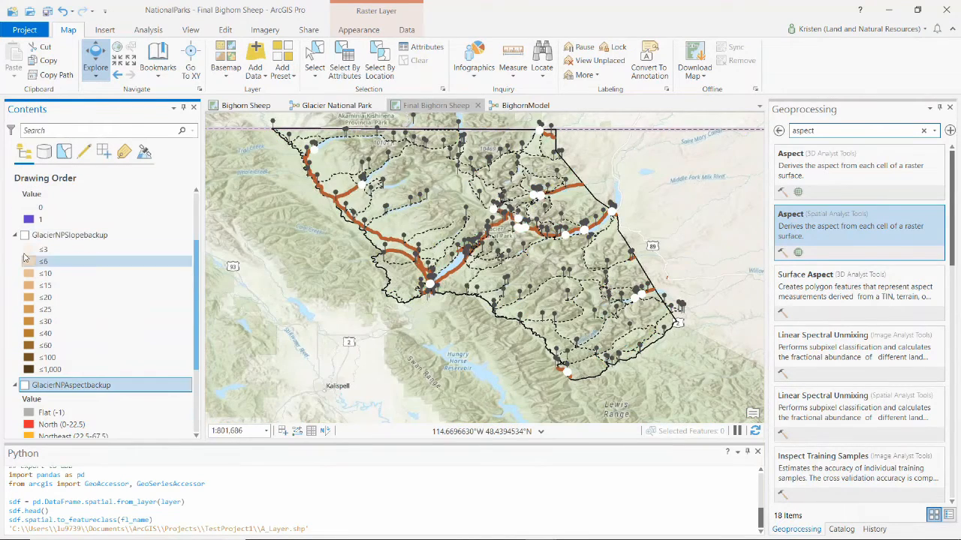
pyautogui.click(24, 265)
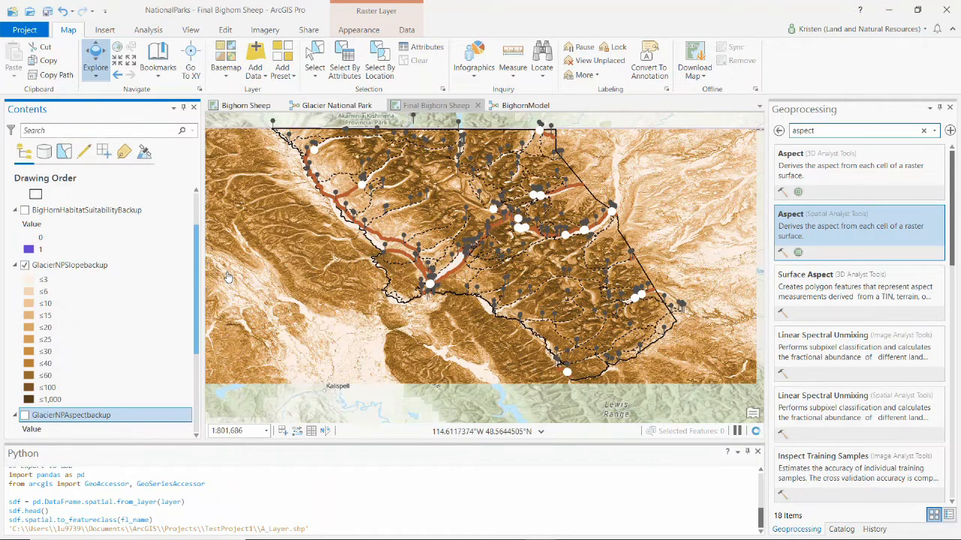
pyautogui.scroll(5, 398, 161)
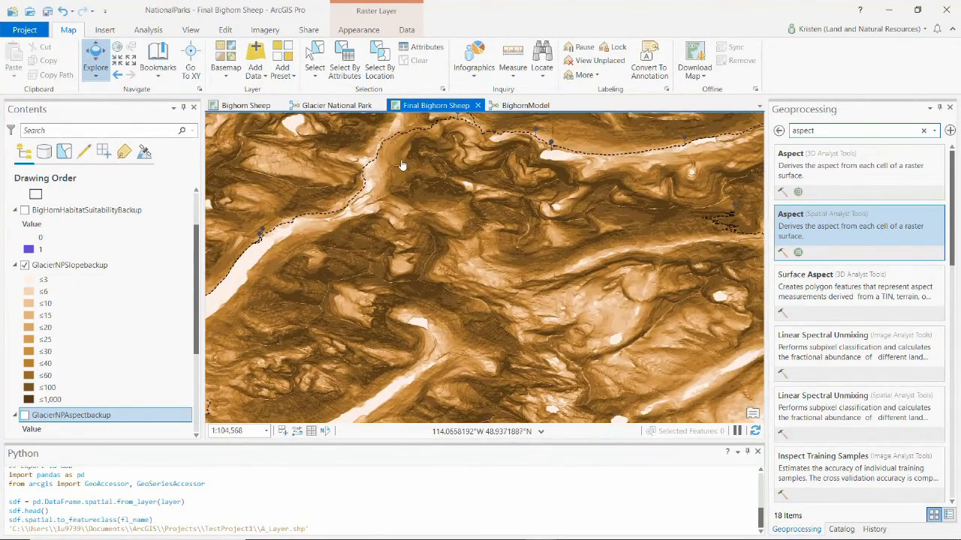
pyautogui.moveTo(409, 157); pyautogui.dragTo(576, 334)
pyautogui.moveTo(489, 247); pyautogui.dragTo(509, 331)
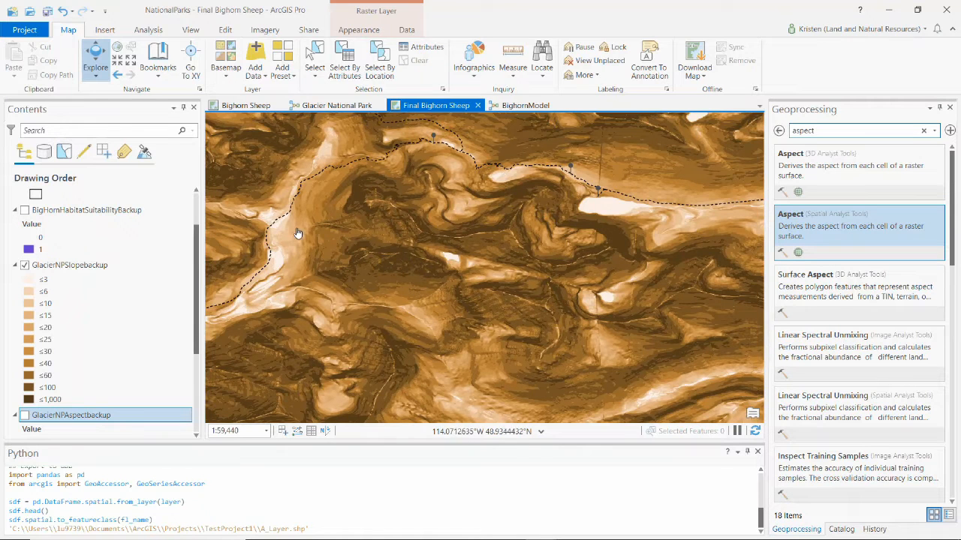
pyautogui.moveTo(254, 293); pyautogui.dragTo(364, 257)
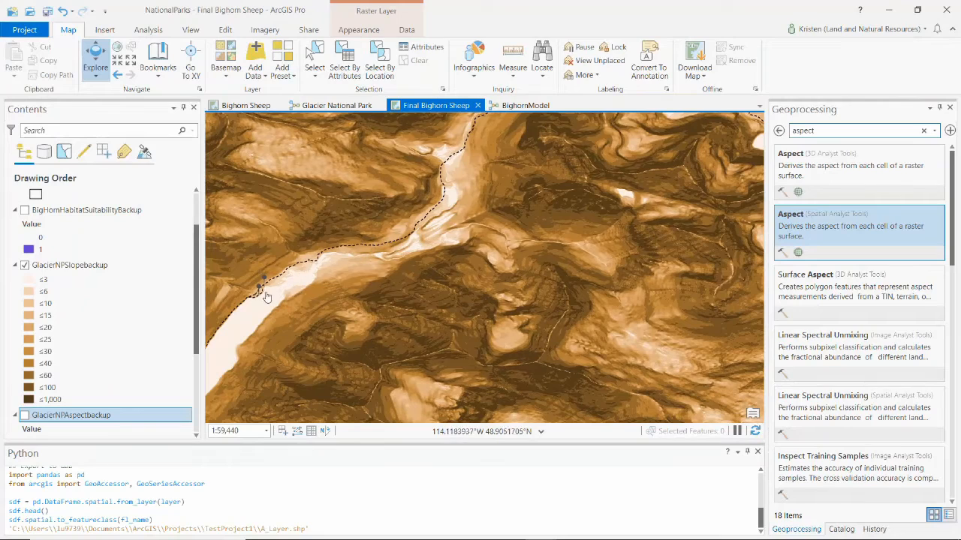
pyautogui.moveTo(264, 306); pyautogui.dragTo(559, 125)
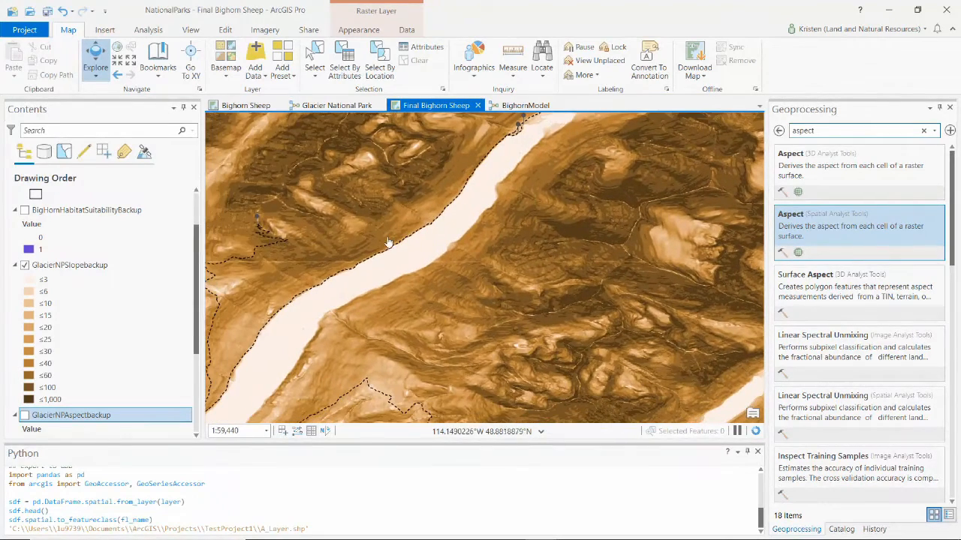
pyautogui.moveTo(302, 331); pyautogui.dragTo(357, 274)
pyautogui.moveTo(497, 283); pyautogui.dragTo(555, 169)
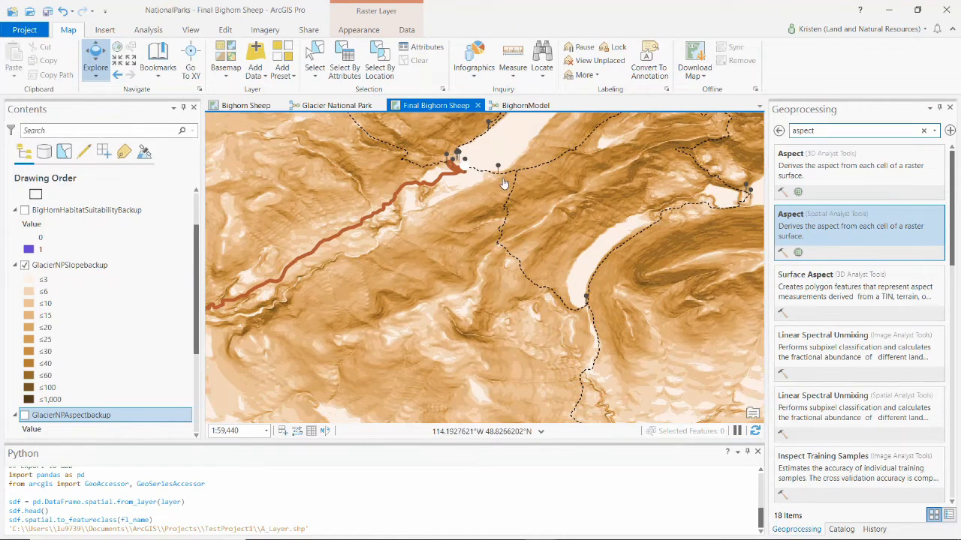
pyautogui.moveTo(500, 182); pyautogui.dragTo(429, 272)
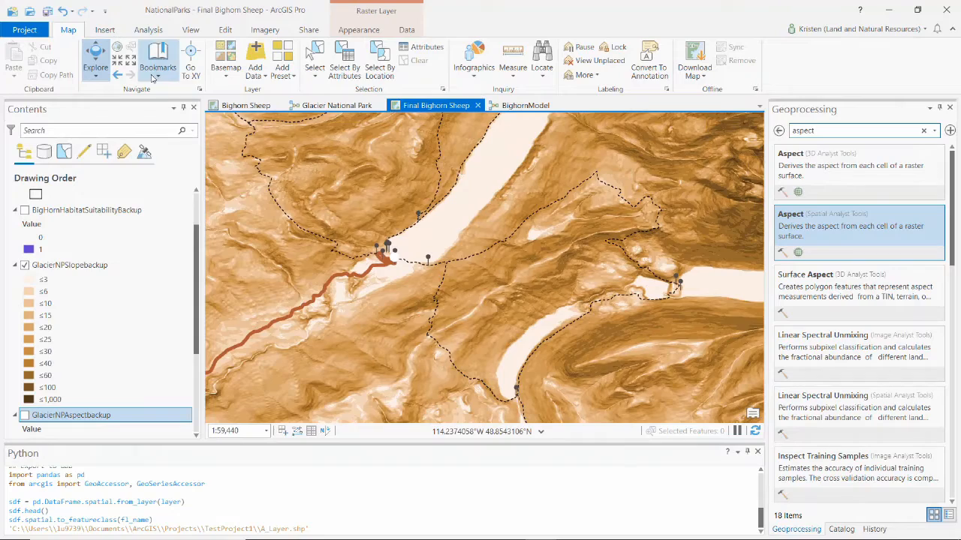
# - Return to the Glacier National Park bookmark and hide the GlacierNPSlopebackup layer
pyautogui.click(154, 70)
pyautogui.click(177, 132)
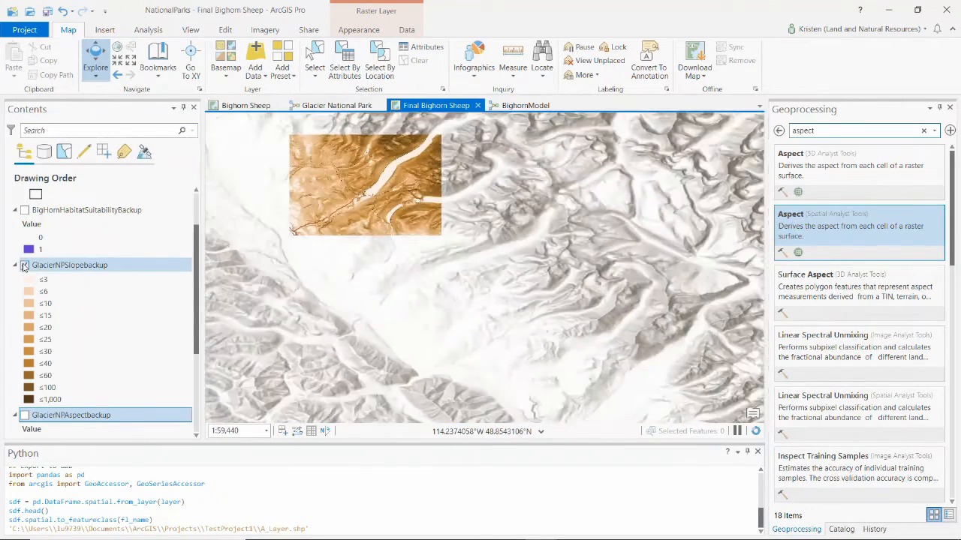
pyautogui.click(25, 265)
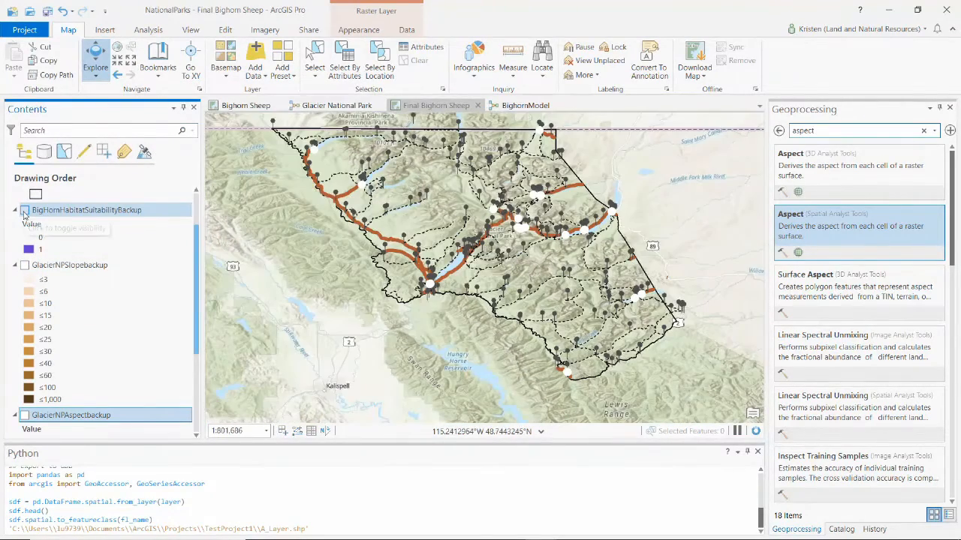
# - Show the BigHornHabitatSuitabilityBackup layer, inspect the Stoney Indian Lake point's type within the suitable habitat, and return to the presentation
pyautogui.click(25, 211)
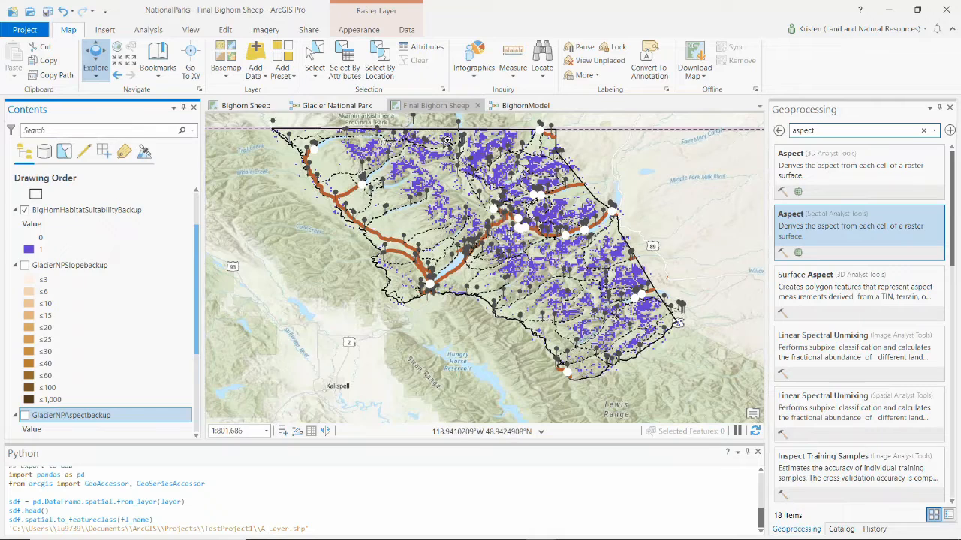
pyautogui.click(494, 190)
pyautogui.scroll(5, 494, 190)
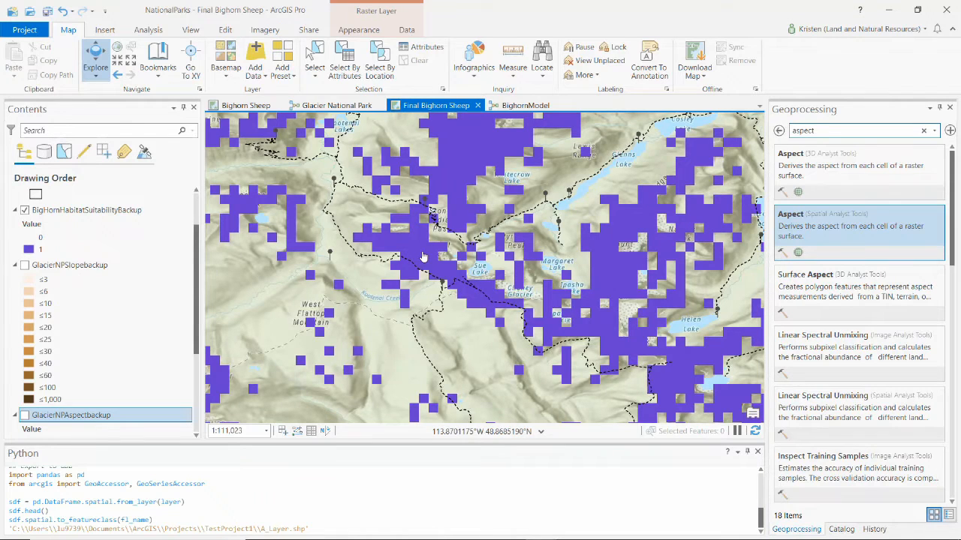
pyautogui.click(424, 203)
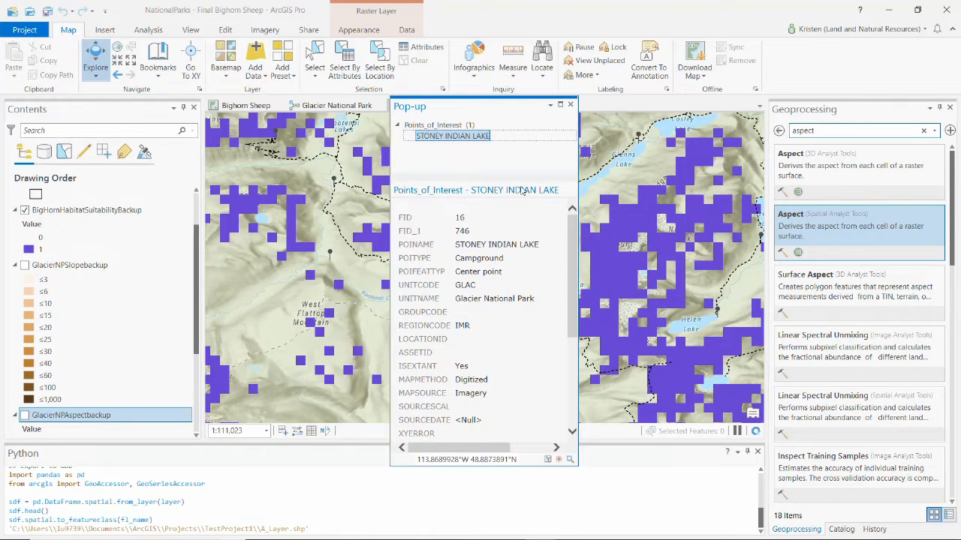
pyautogui.moveTo(518, 259); pyautogui.dragTo(452, 259)
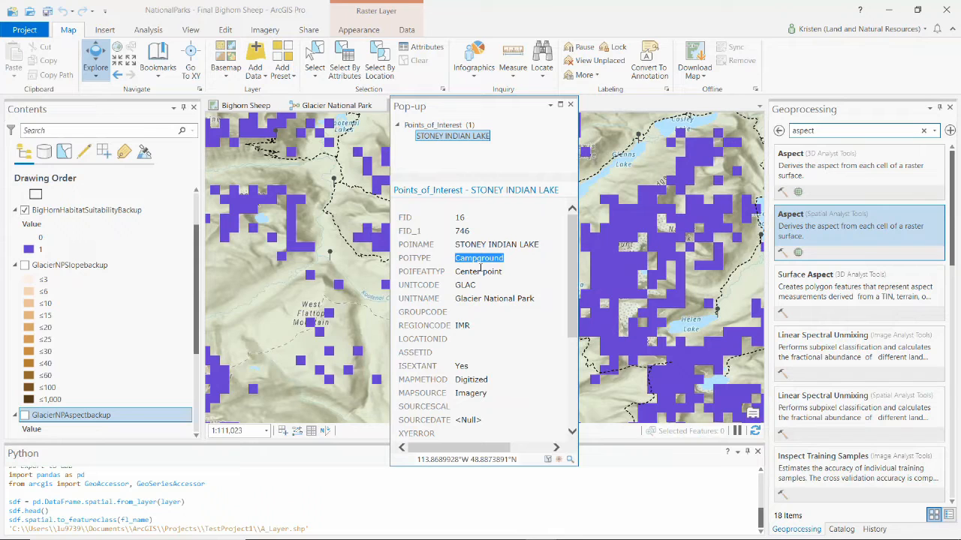
pyautogui.hotkey('alt', 'Tab')
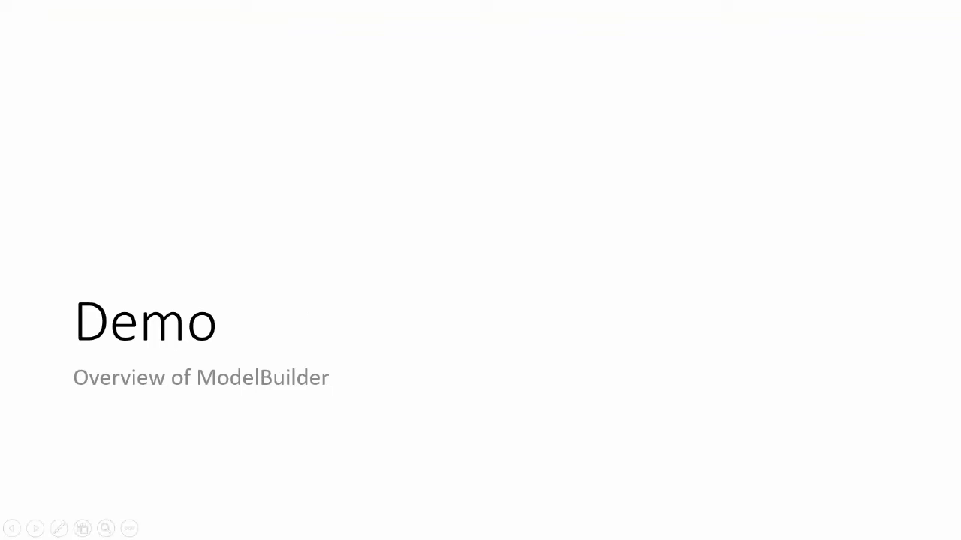
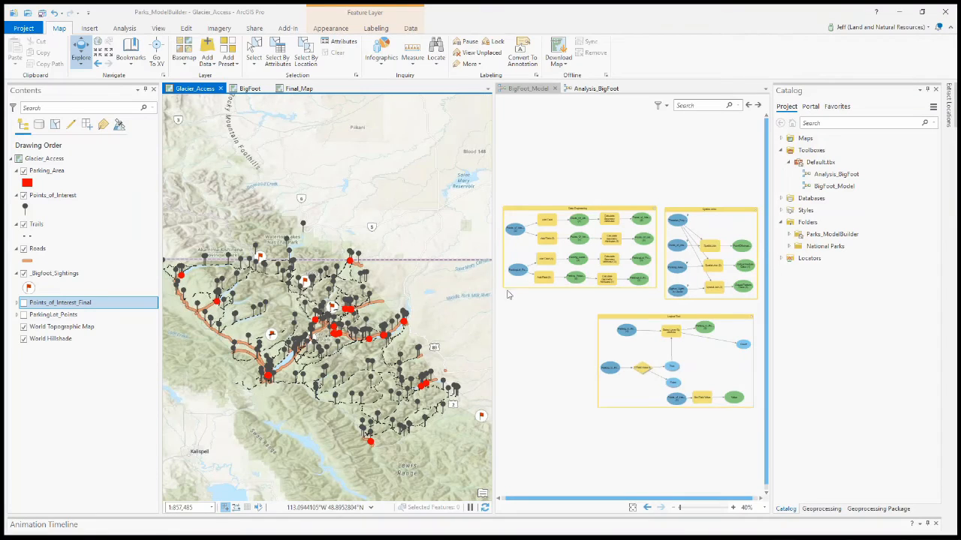
pyautogui.moveTo(494, 295); pyautogui.dragTo(499, 296)
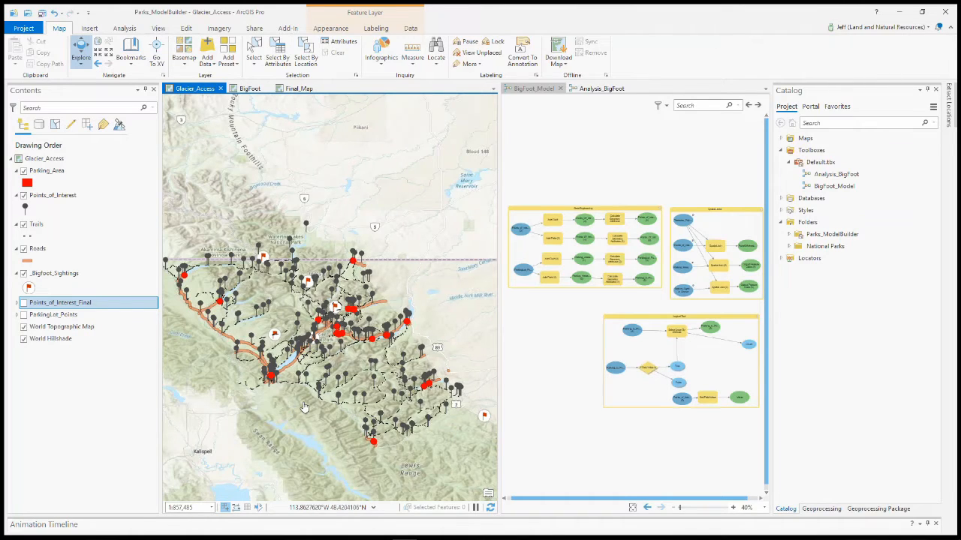
pyautogui.scroll(1, 310, 404)
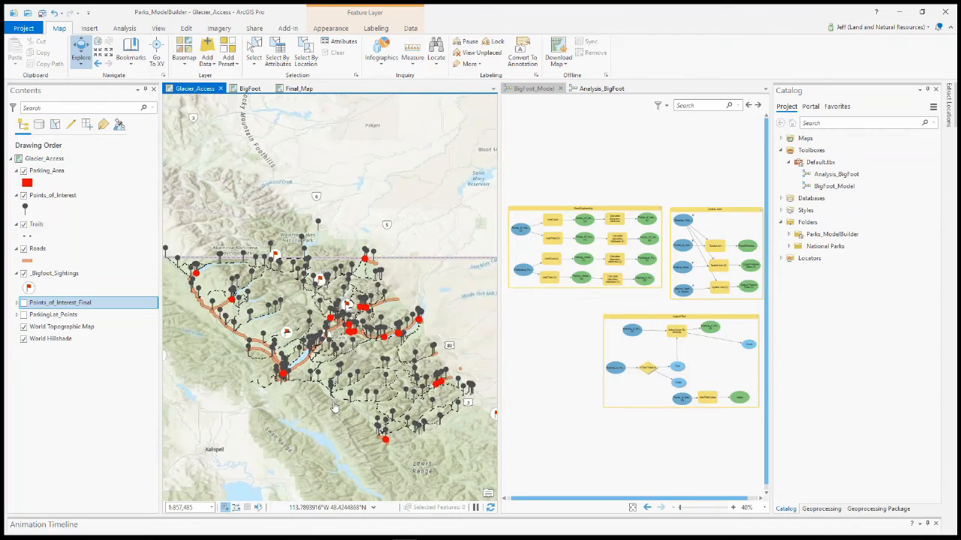
pyautogui.moveTo(330, 406); pyautogui.dragTo(325, 405)
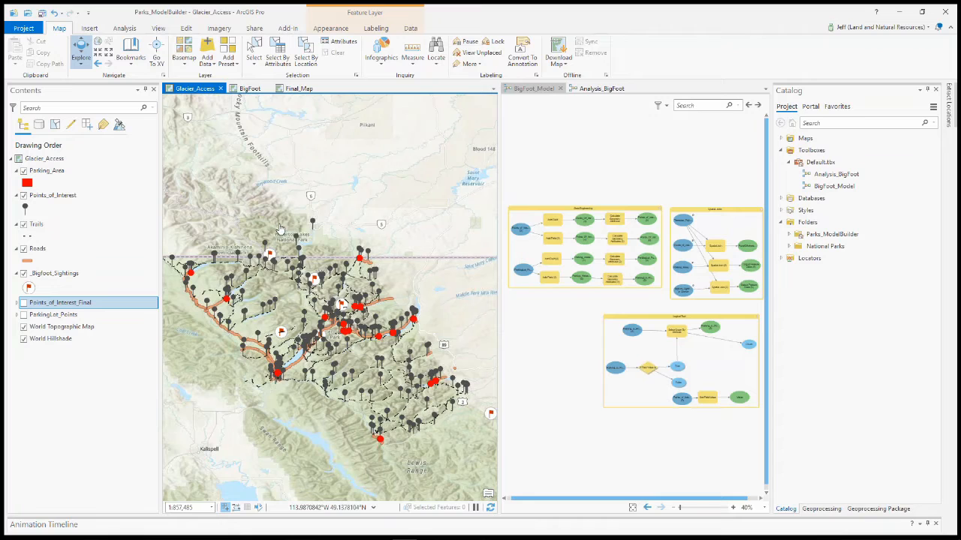
# - Inspect the Bigfoot sighting reports near Waterton and on the Blackfeet Reservation, closing each report after reading it
pyautogui.click(270, 259)
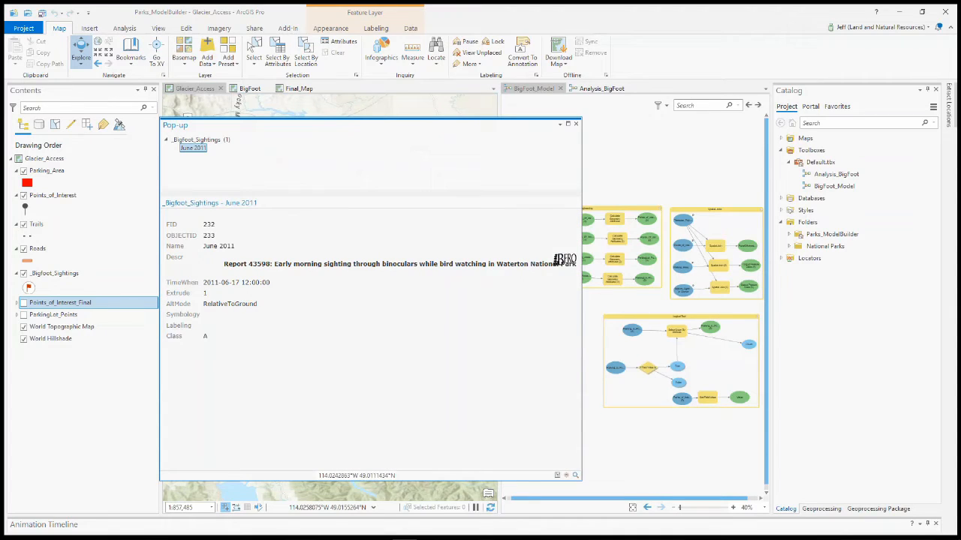
pyautogui.moveTo(579, 360); pyautogui.dragTo(597, 361)
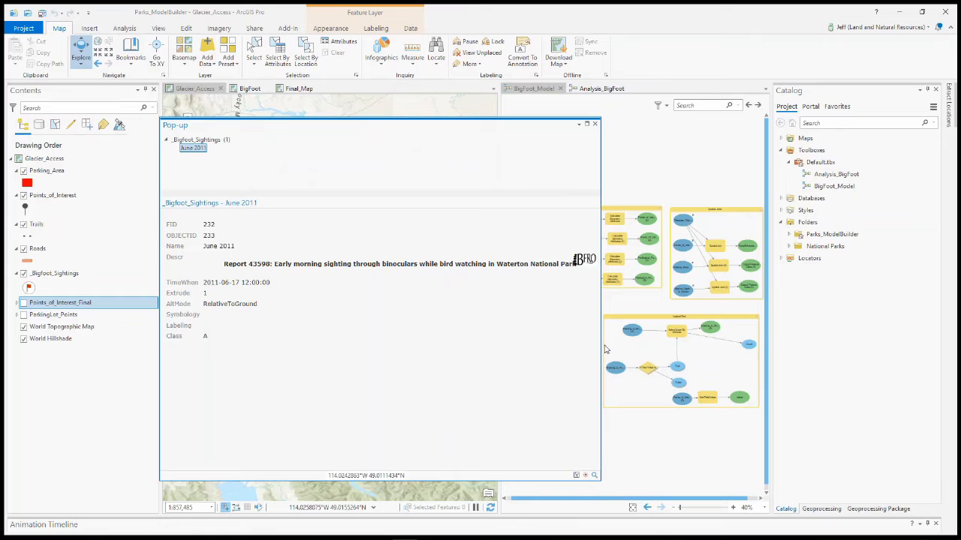
pyautogui.moveTo(601, 345); pyautogui.dragTo(612, 338)
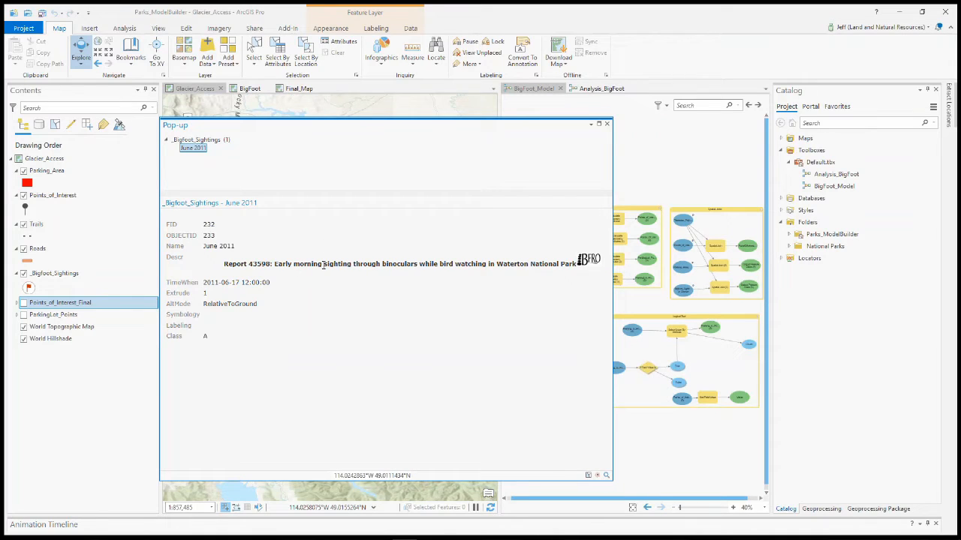
pyautogui.click(606, 123)
pyautogui.click(491, 413)
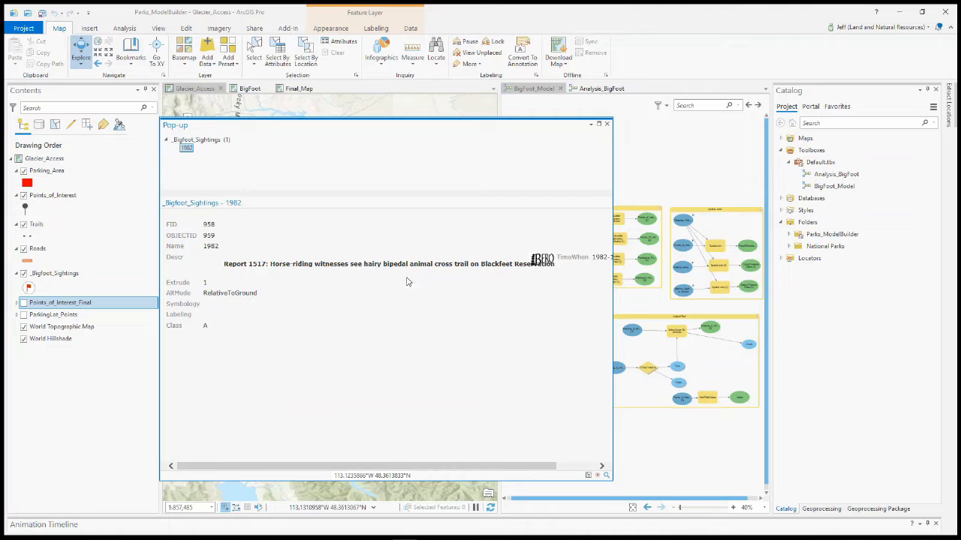
pyautogui.click(607, 124)
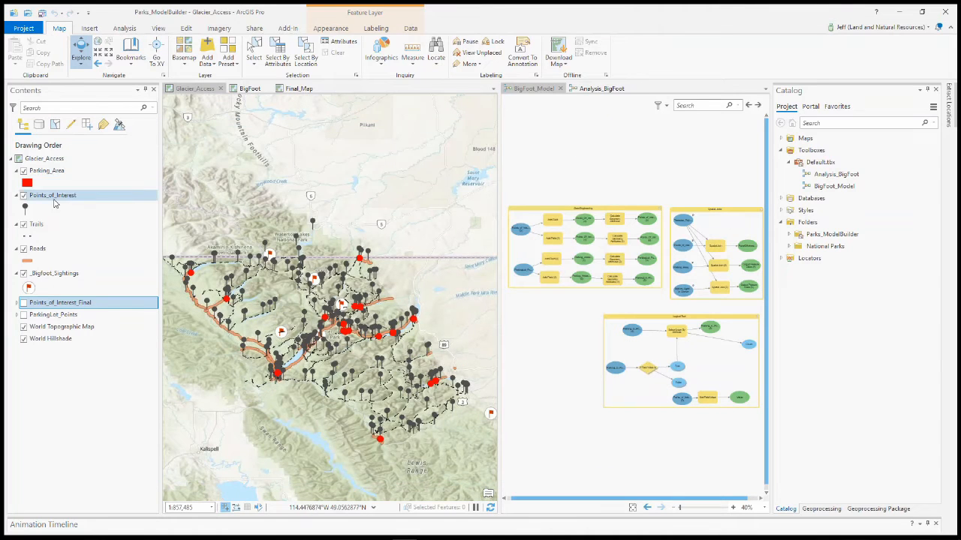
# - Briefly hide the Points_of_Interest, Trails and Roads layers to examine the parking areas against the Bigfoot sightings, restoring all three layers
pyautogui.click(23, 196)
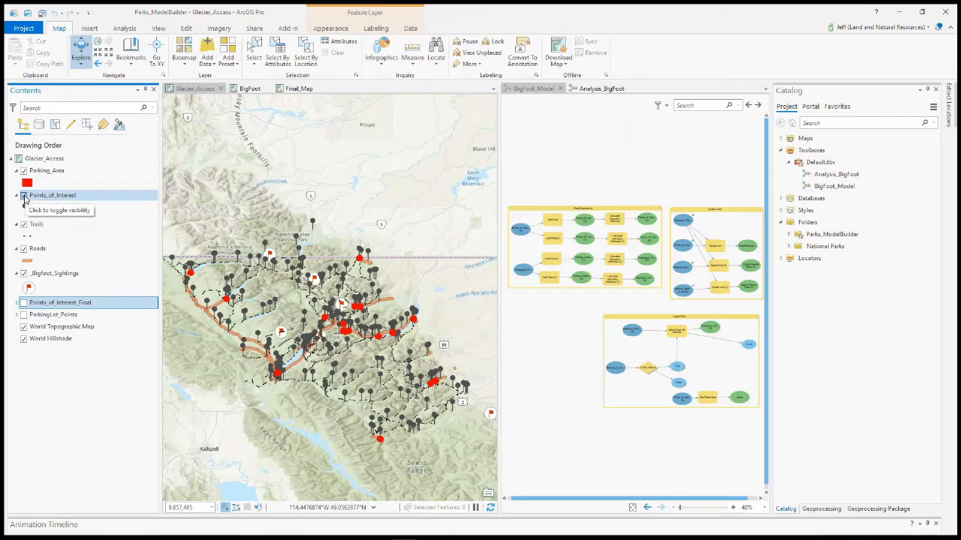
pyautogui.click(24, 225)
pyautogui.click(24, 248)
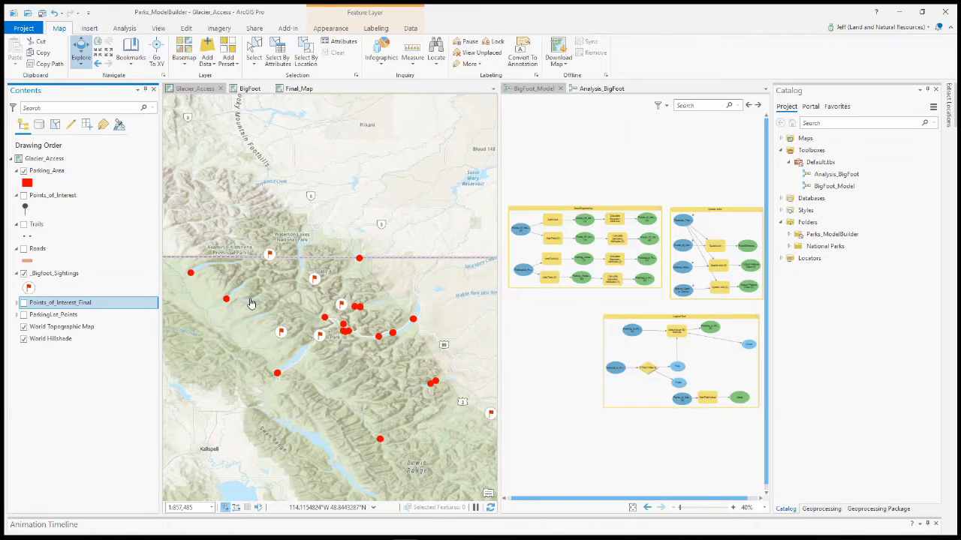
pyautogui.click(23, 196)
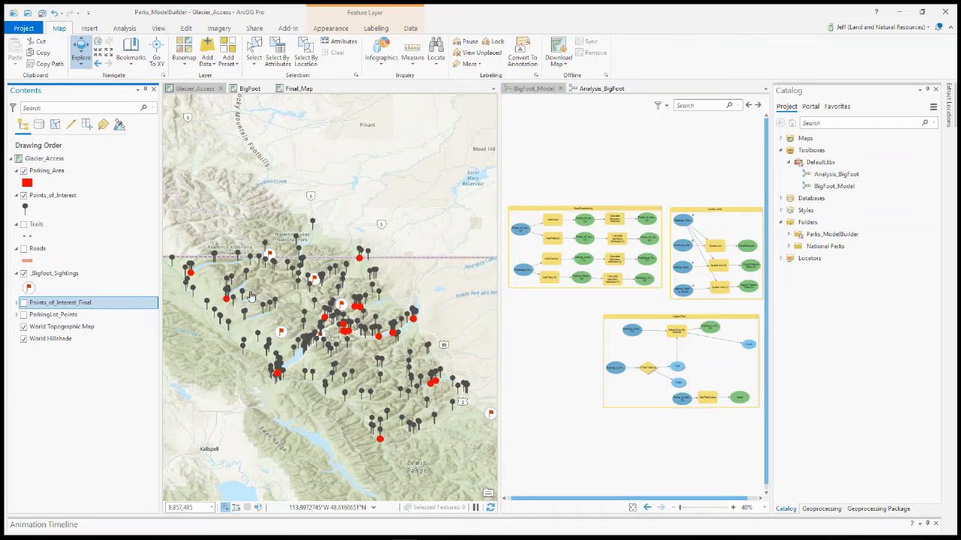
pyautogui.click(23, 225)
pyautogui.click(23, 248)
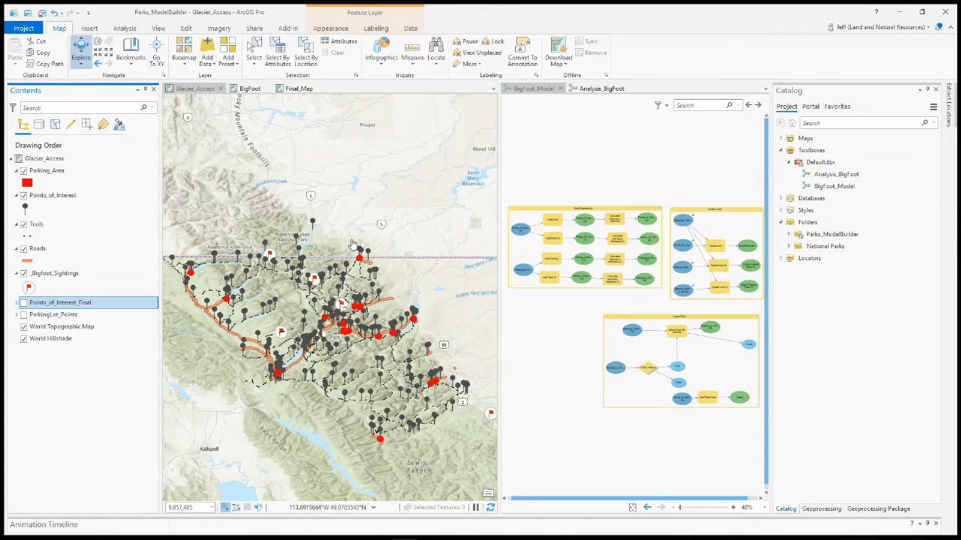
# - Create a new ModelBuilder model and dock its view beneath the Glacier_Access map, adjusting the split between them
pyautogui.click(41, 171)
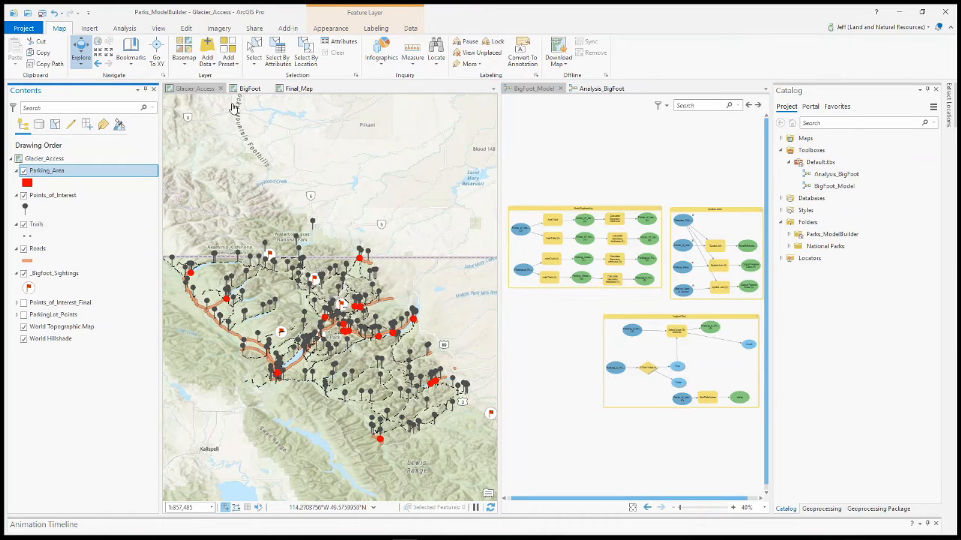
pyautogui.click(123, 29)
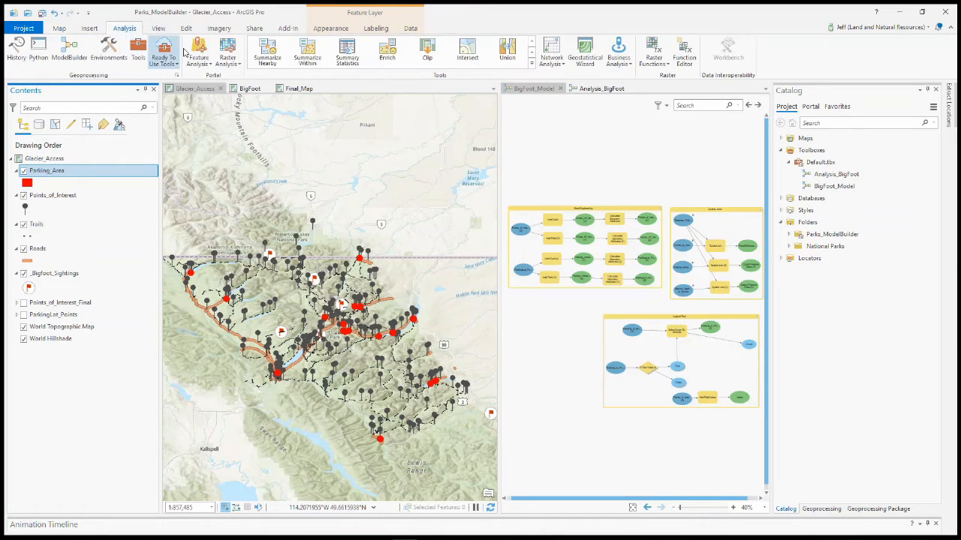
pyautogui.click(69, 51)
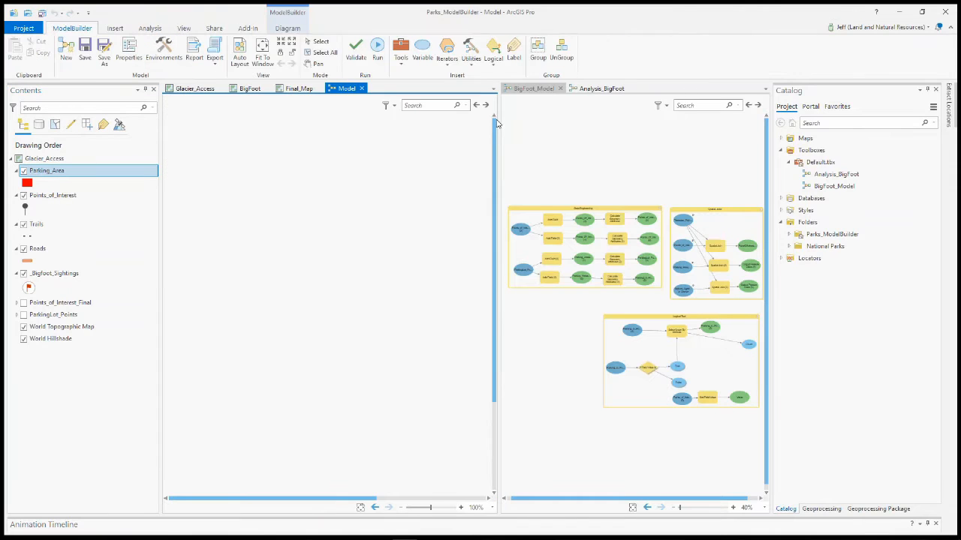
pyautogui.moveTo(351, 90); pyautogui.dragTo(331, 324)
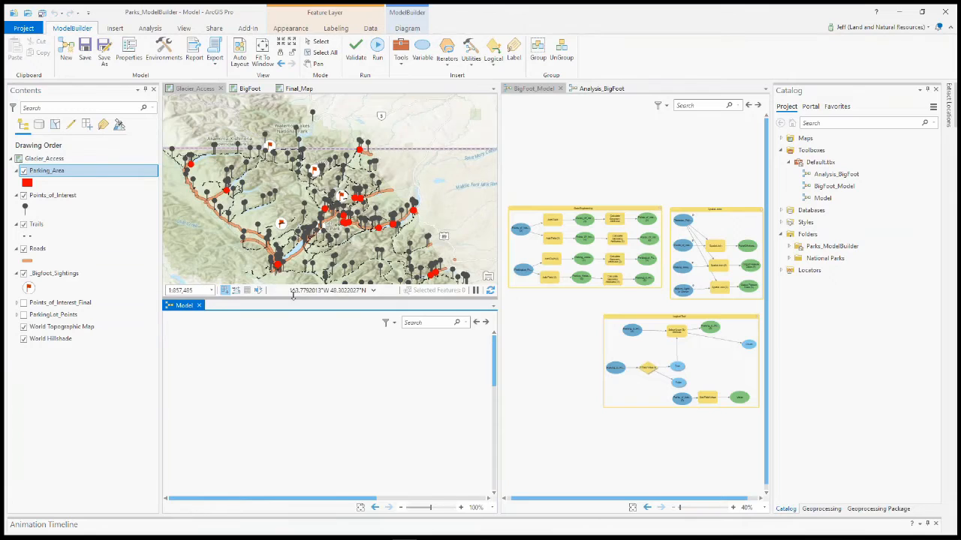
pyautogui.moveTo(293, 296); pyautogui.dragTo(293, 279)
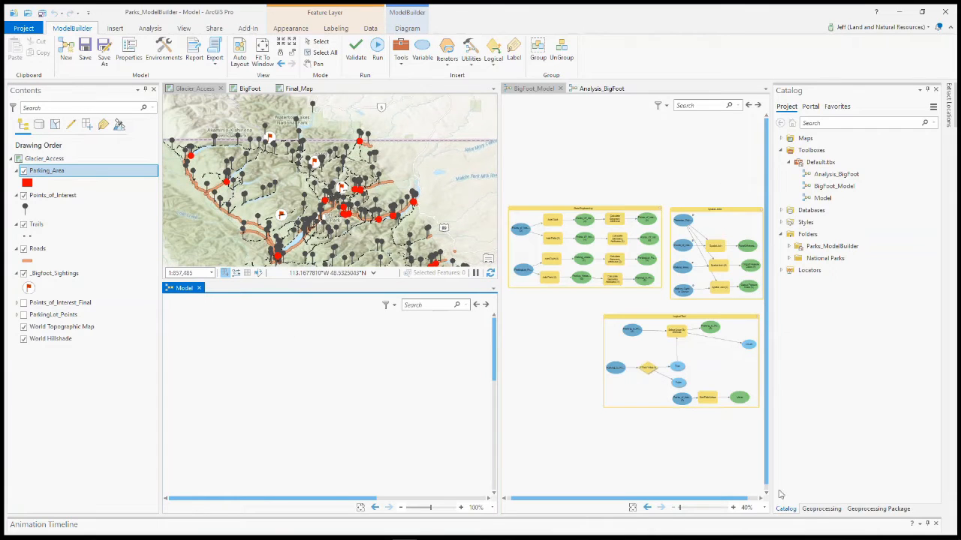
# - Find the Feature To Point geoprocessing tool and add it to the new model
pyautogui.click(816, 510)
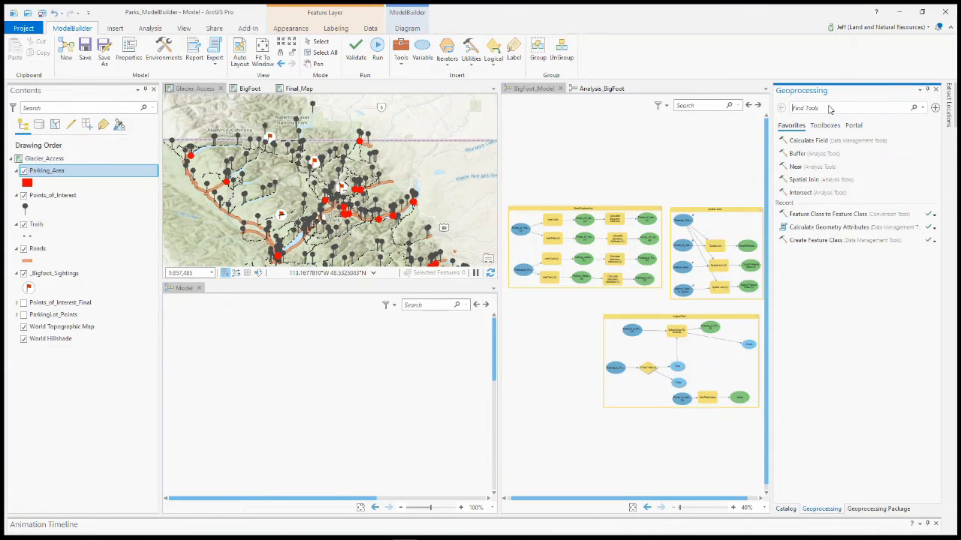
pyautogui.click(830, 110)
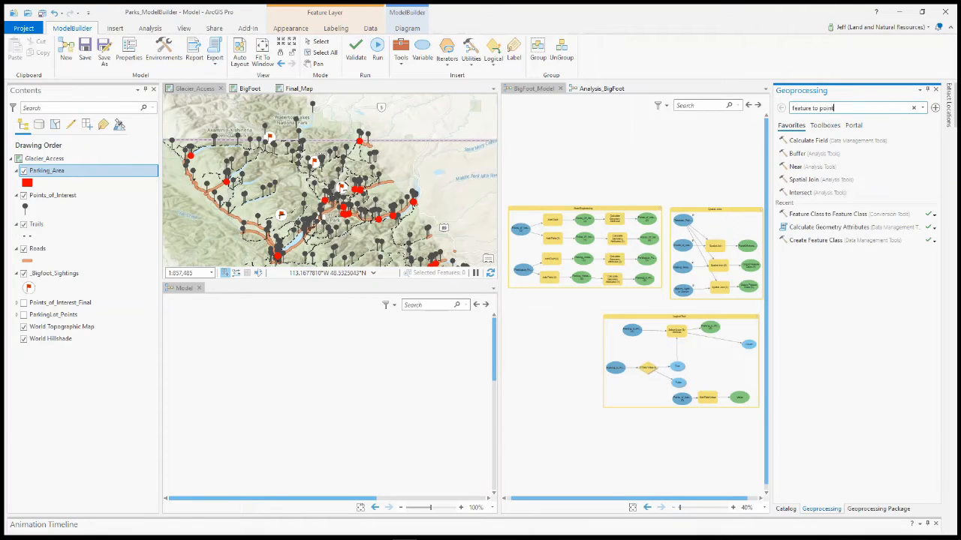
pyautogui.moveTo(821, 133); pyautogui.dragTo(227, 364)
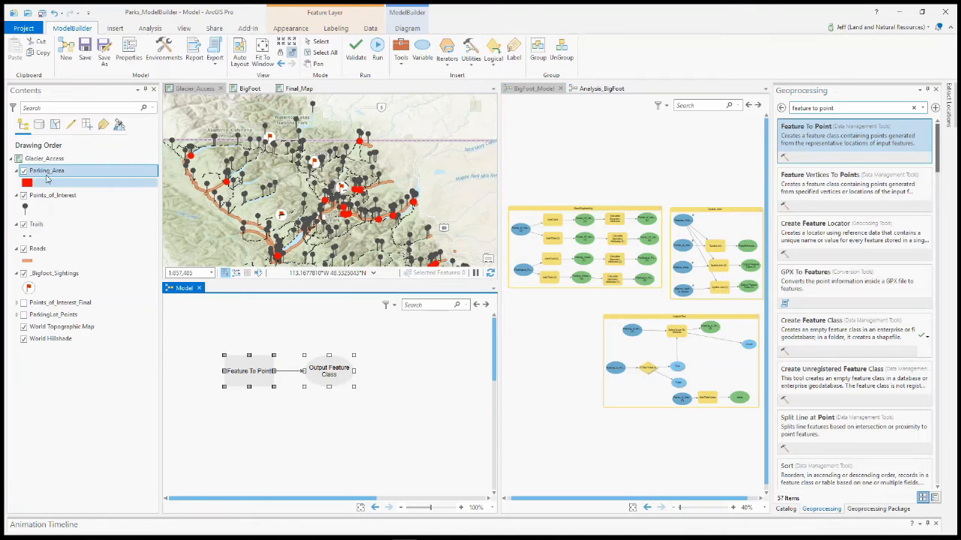
# - Examine the parking area polygons up close using the ParkingLot bookmark and return the Glacier_Access map to its Full Extent bookmark
pyautogui.click(49, 171)
pyautogui.click(183, 95)
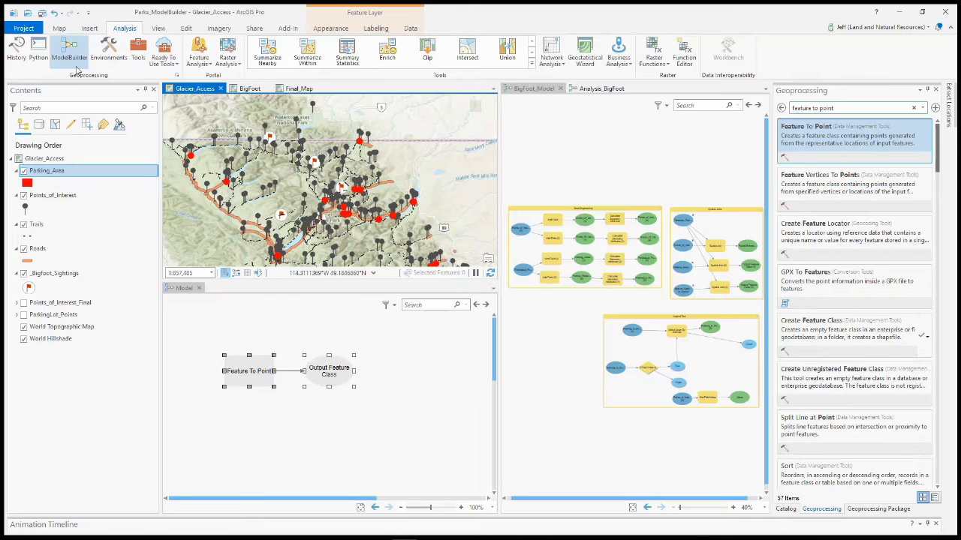
pyautogui.click(60, 28)
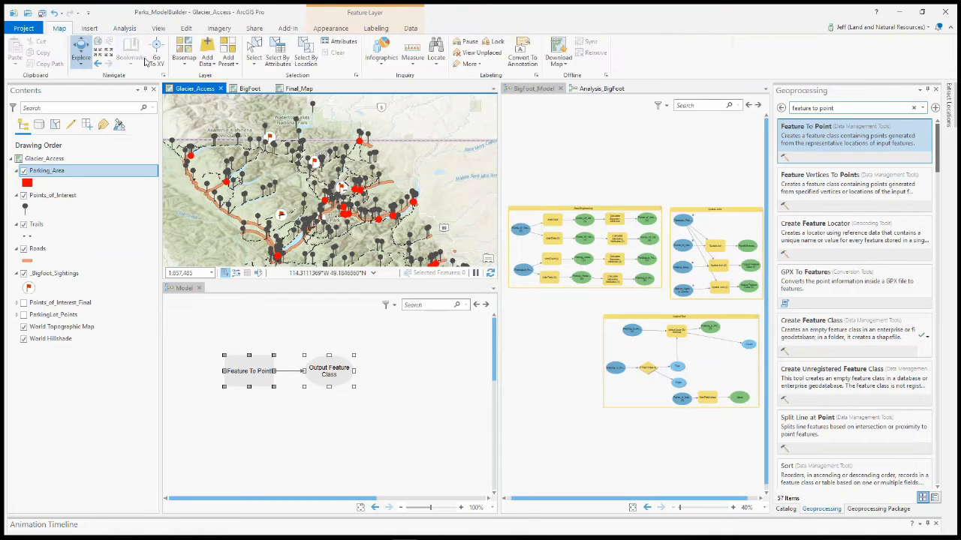
pyautogui.click(130, 51)
pyautogui.click(156, 112)
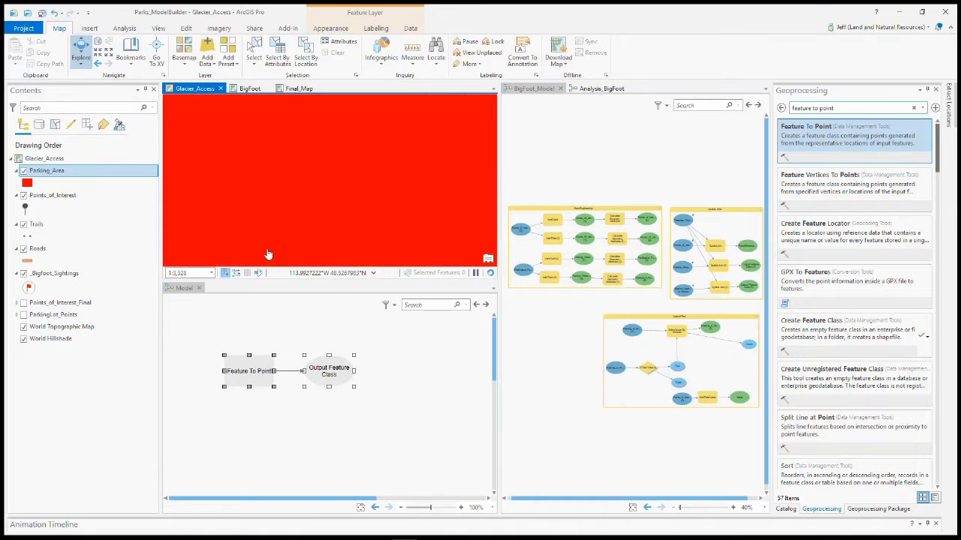
pyautogui.scroll(-3, 300, 210)
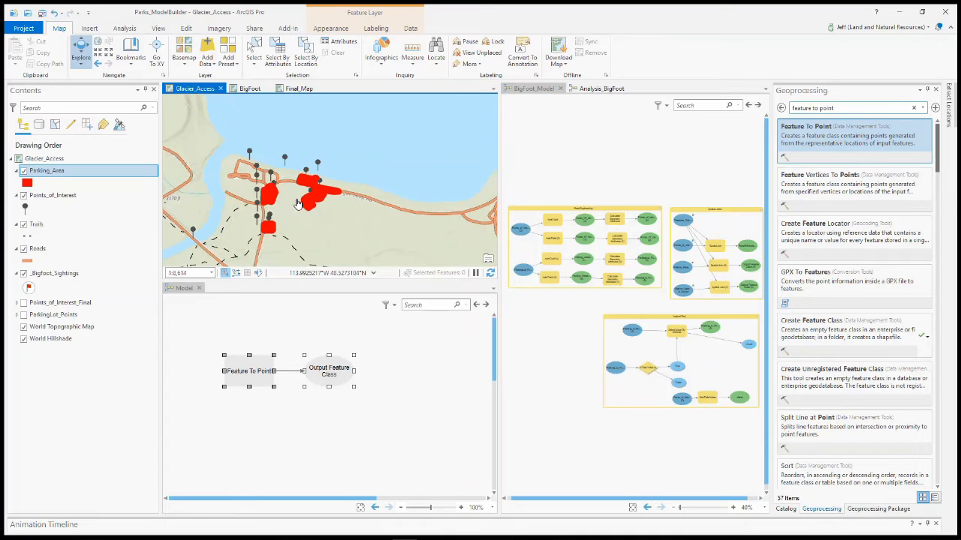
pyautogui.click(132, 60)
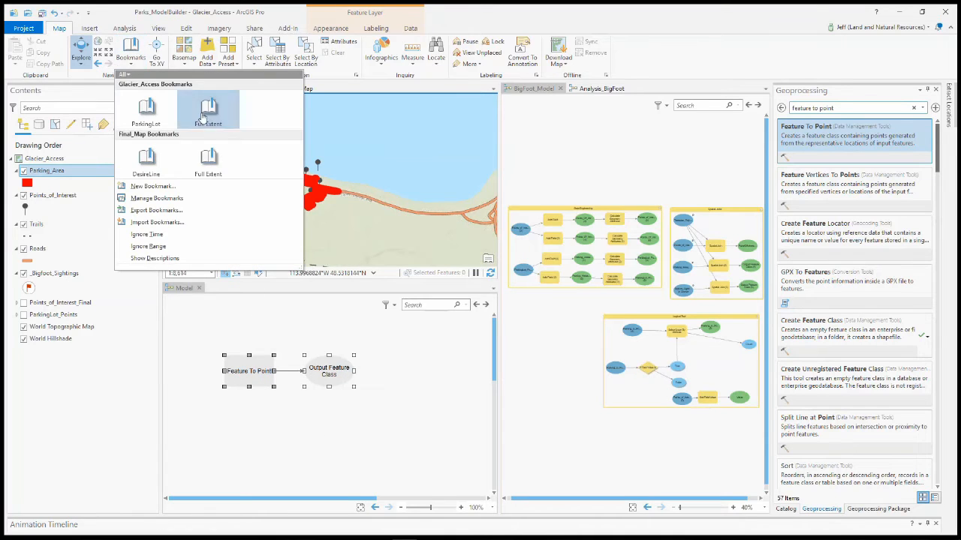
pyautogui.click(202, 116)
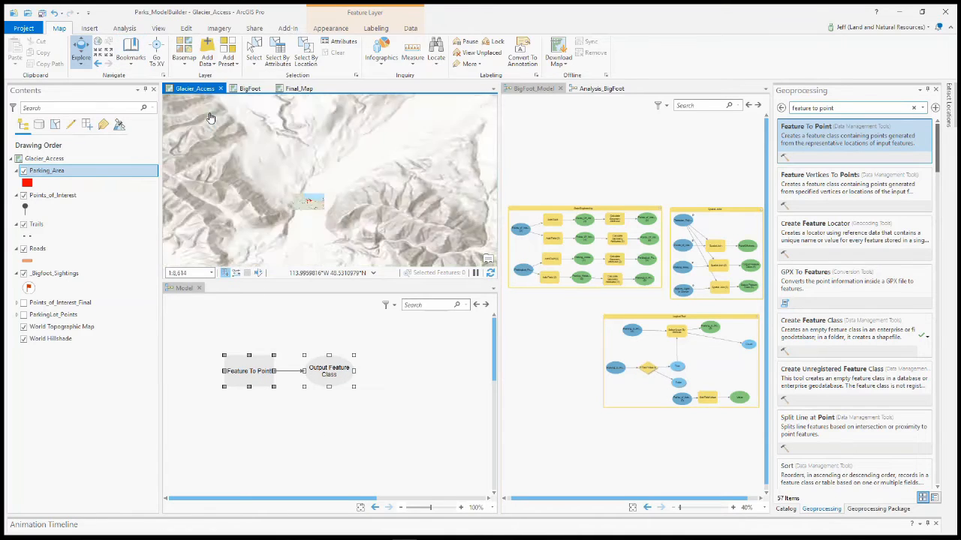
# - Find the Create Thiessen Polygons tool and add it to the model below Feature To Point
pyautogui.tripleClick(842, 108)
pyautogui.press('BackSpace')
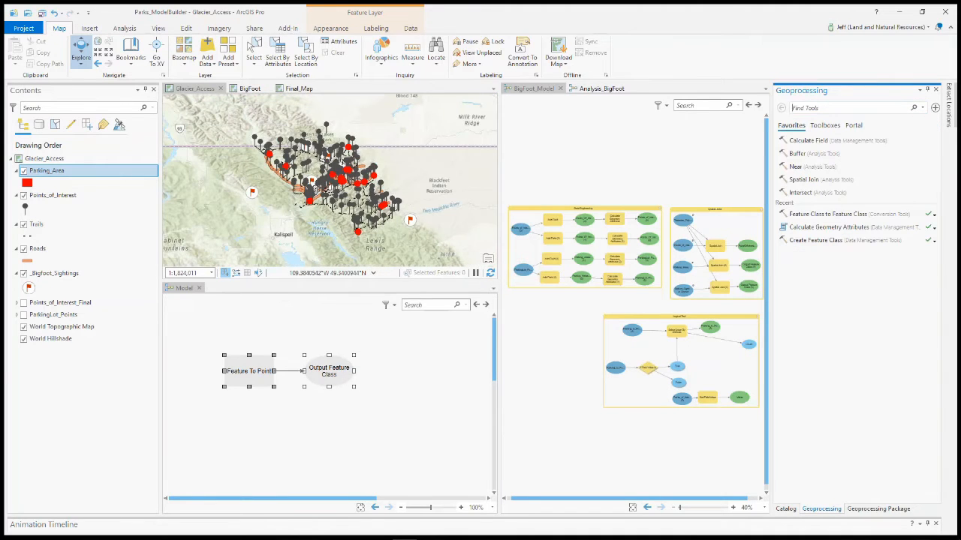
pyautogui.write('c')
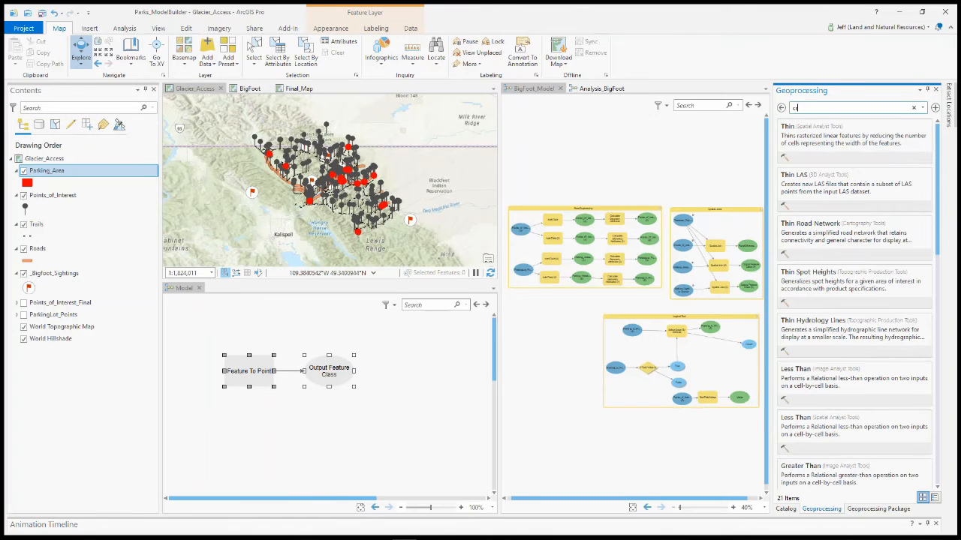
pyautogui.write('reate th')
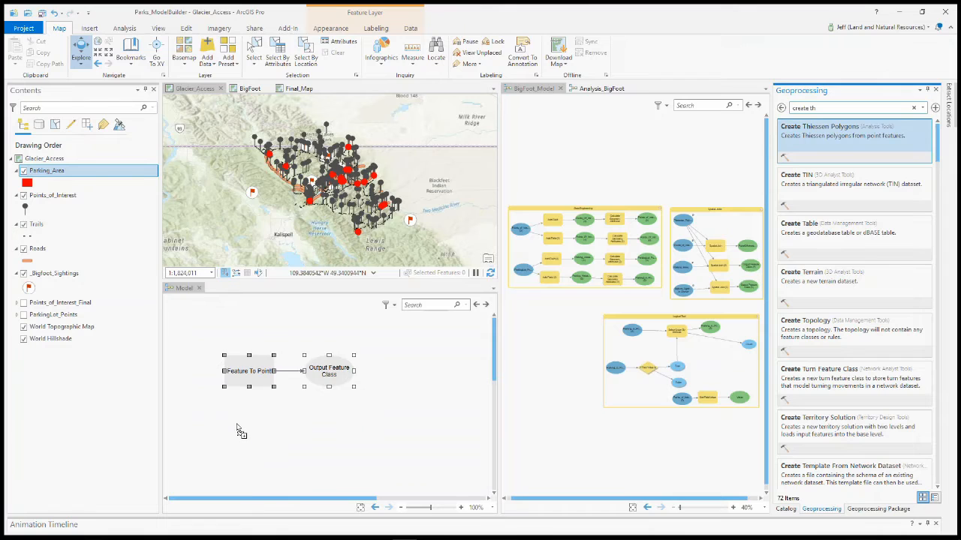
pyautogui.moveTo(238, 431); pyautogui.dragTo(239, 433)
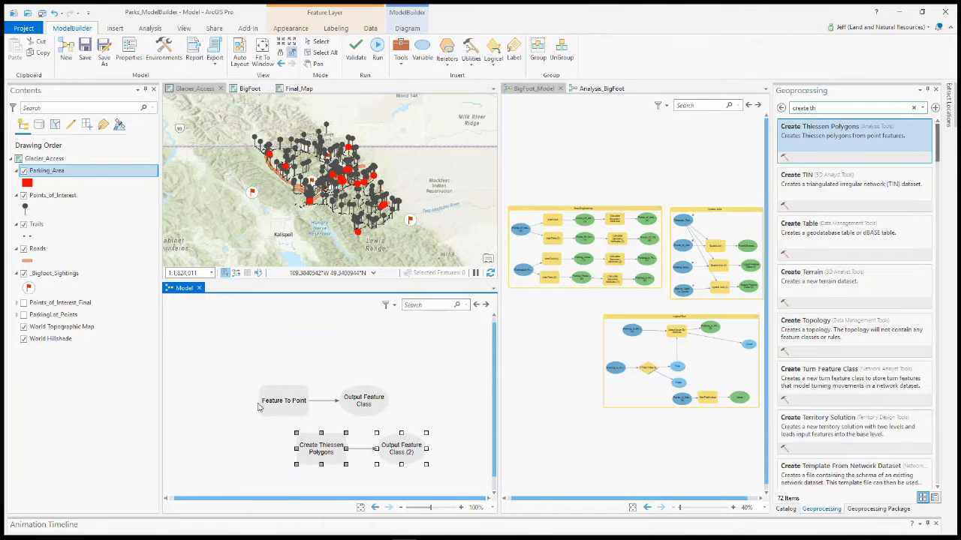
# - Add Parking_Area to the model as Feature To Point's input features and connect that tool's output to Create Thiessen Polygons
pyautogui.moveTo(291, 412); pyautogui.dragTo(324, 387)
pyautogui.click(235, 394)
pyautogui.moveTo(67, 172); pyautogui.dragTo(227, 384)
pyautogui.click(242, 430)
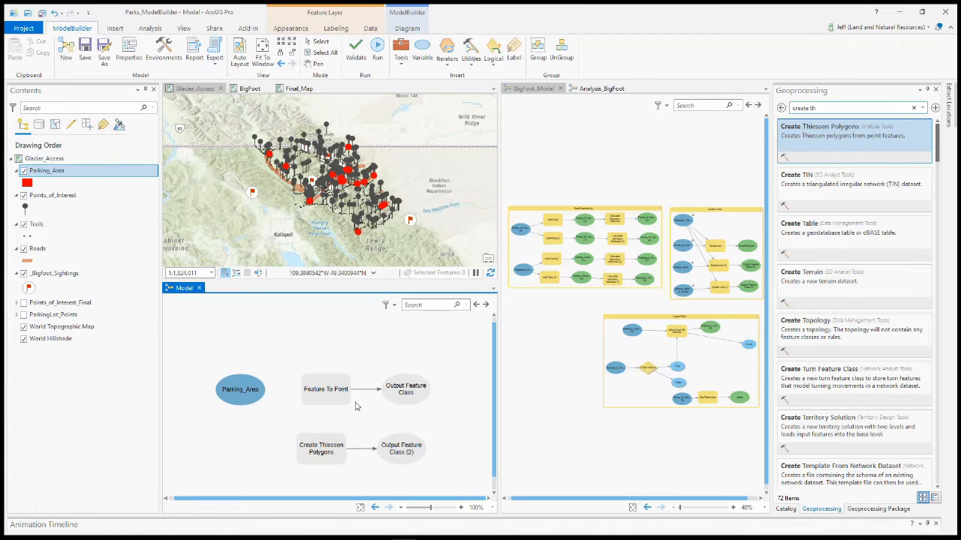
pyautogui.moveTo(267, 400); pyautogui.dragTo(326, 391)
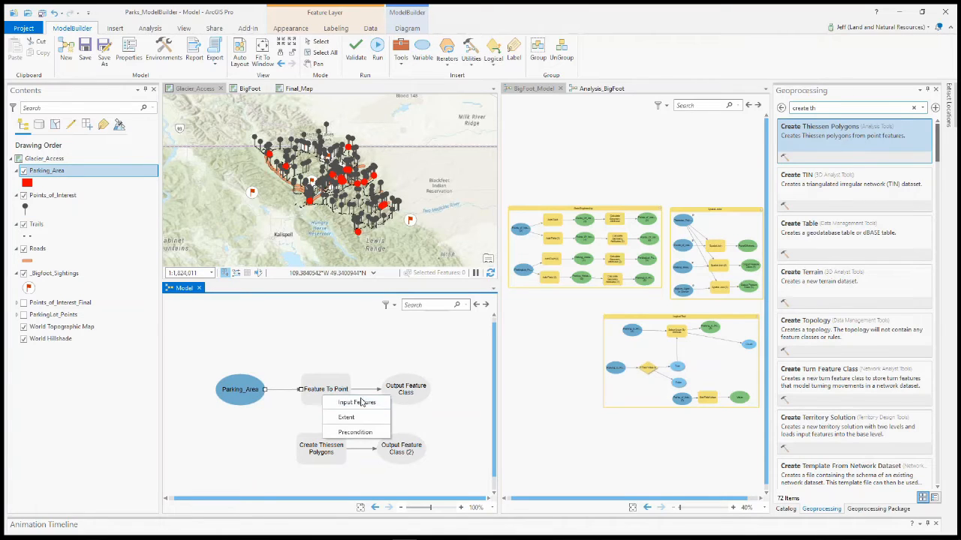
pyautogui.click(362, 403)
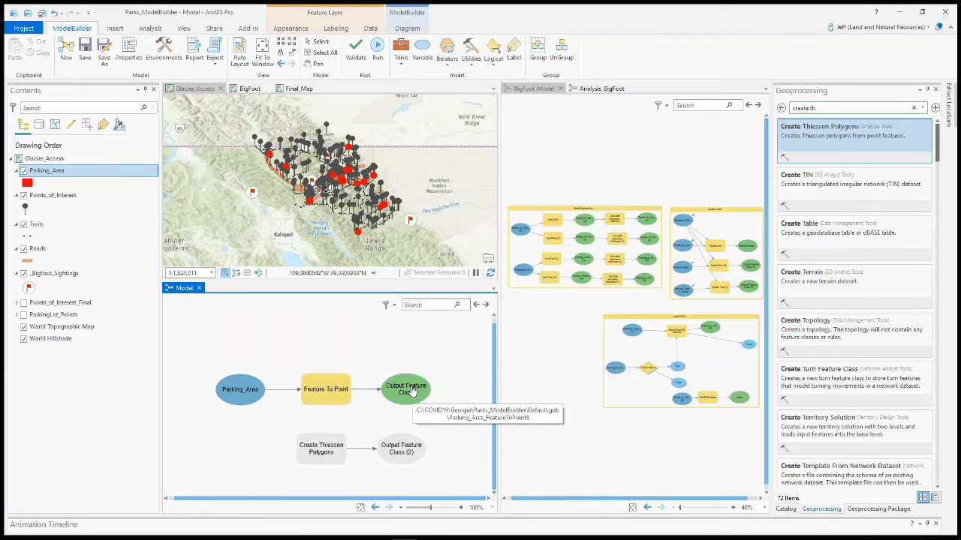
pyautogui.moveTo(411, 391); pyautogui.dragTo(327, 454)
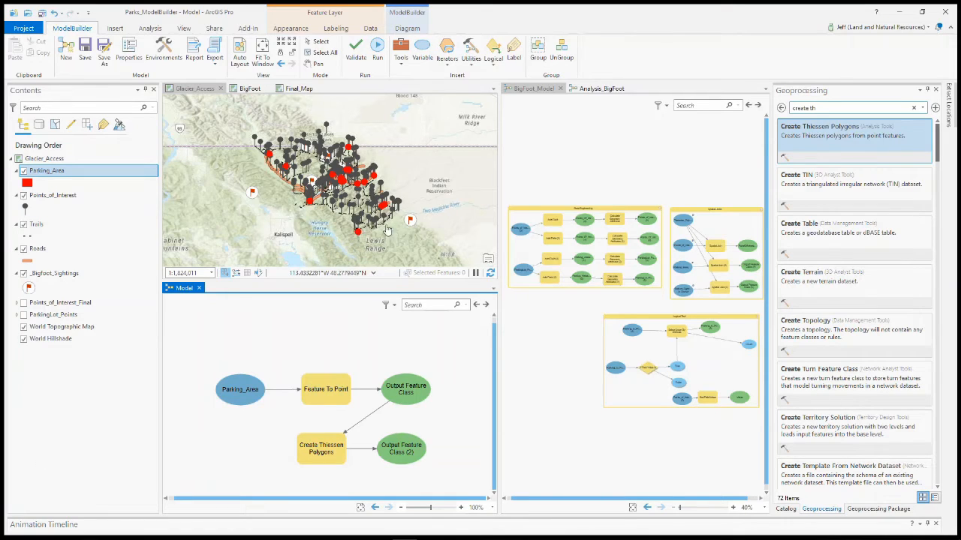
# - Validate and run the whole model, closing its progress report once processing finishes
pyautogui.rightClick(275, 344)
pyautogui.click(308, 376)
pyautogui.rightClick(294, 343)
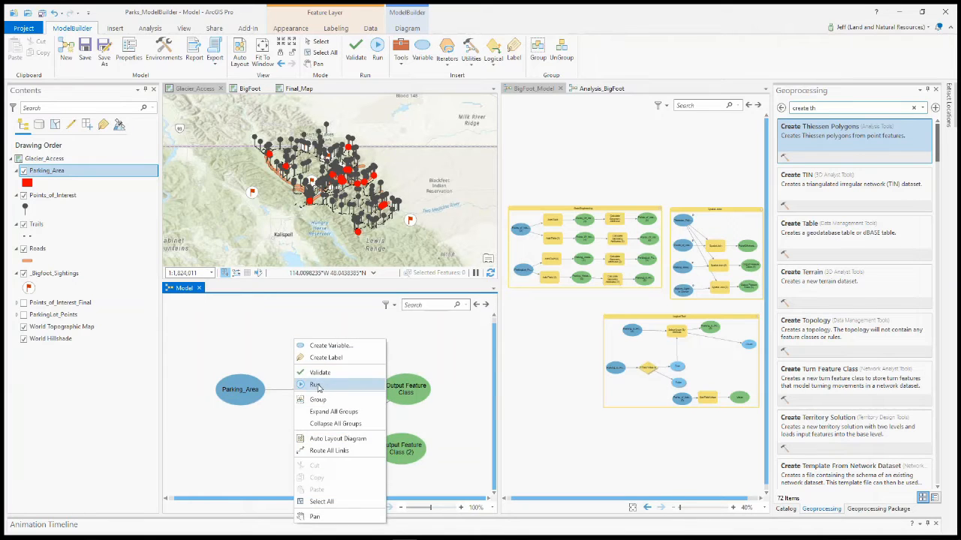
pyautogui.click(315, 386)
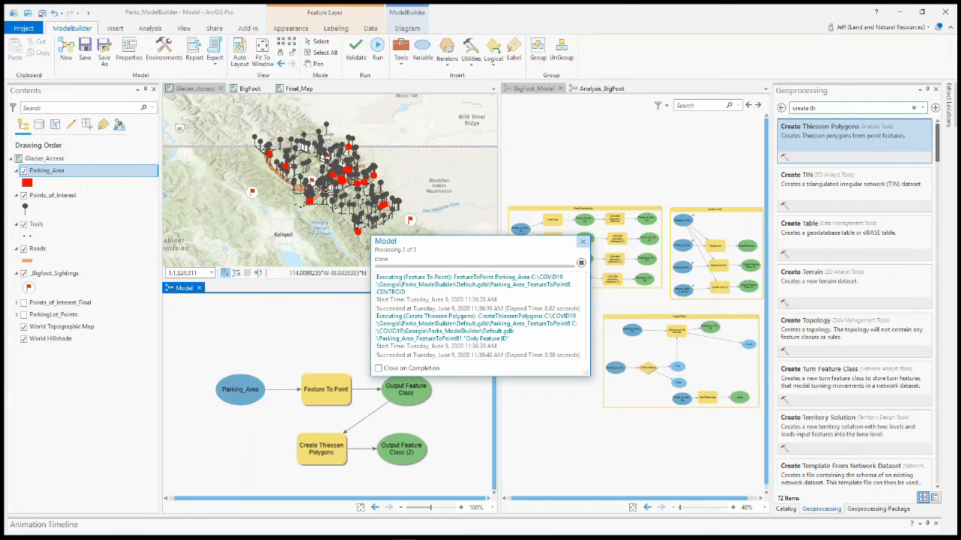
pyautogui.click(583, 244)
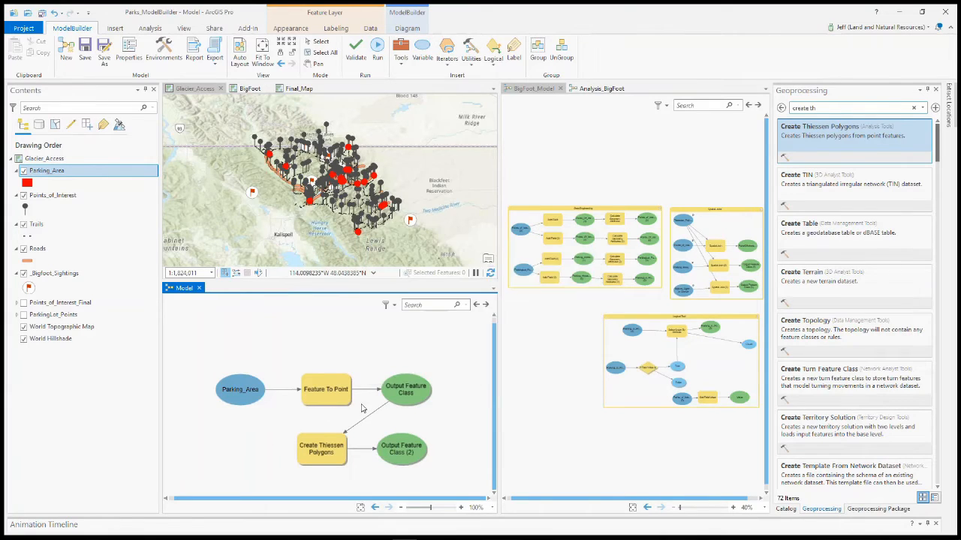
# - Display Feature To Point's output on the Glacier_Access map, check it at the ParkingLot bookmark, and return to the map's Full Extent bookmark
pyautogui.rightClick(402, 395)
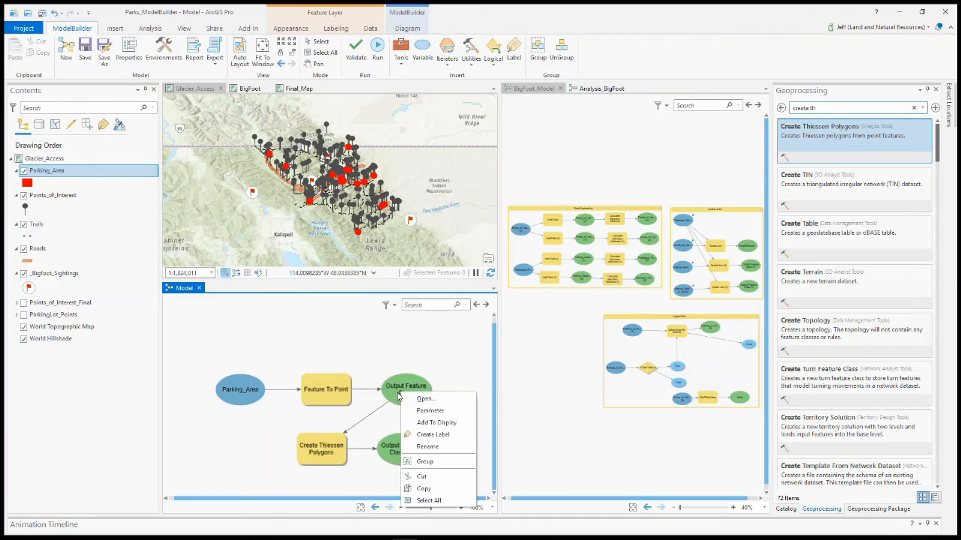
pyautogui.click(452, 423)
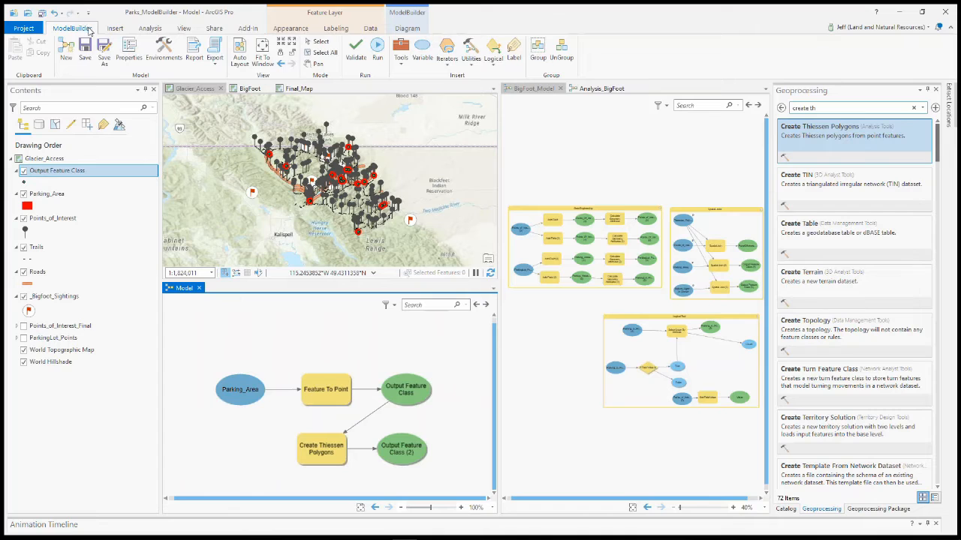
pyautogui.click(196, 90)
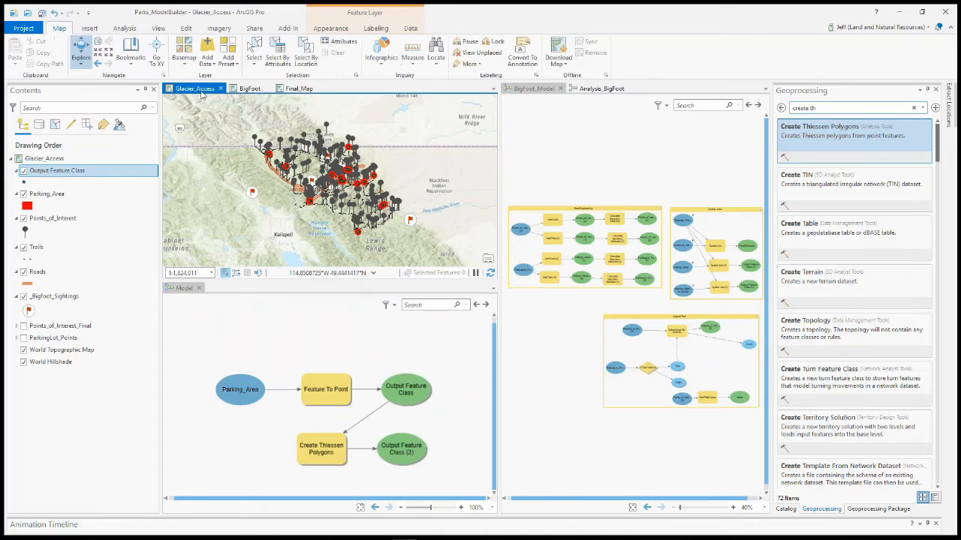
pyautogui.click(130, 60)
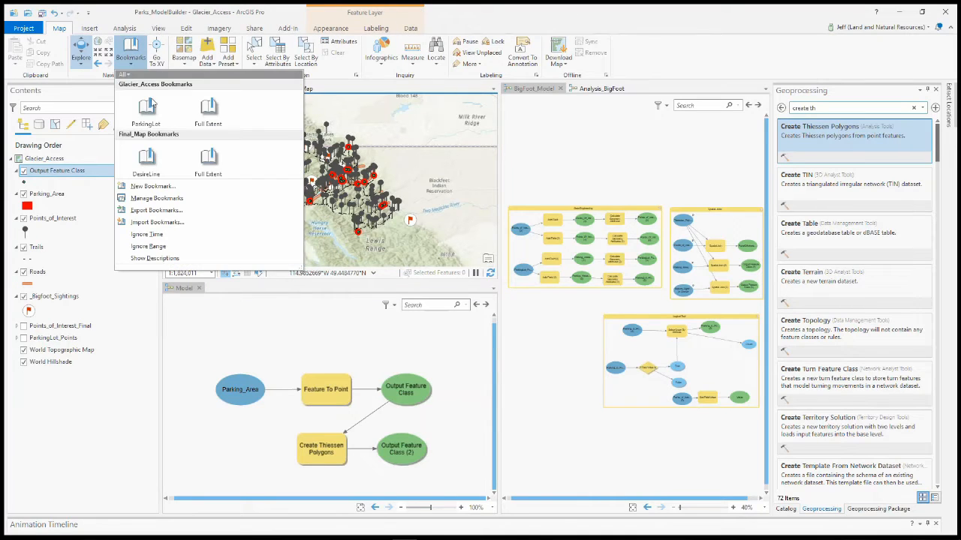
pyautogui.click(149, 108)
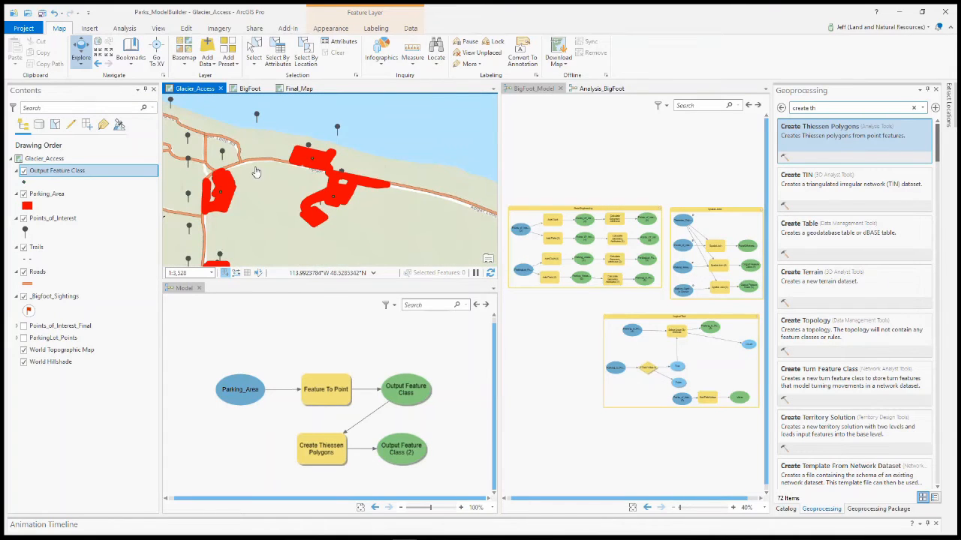
pyautogui.scroll(-2, 251, 199)
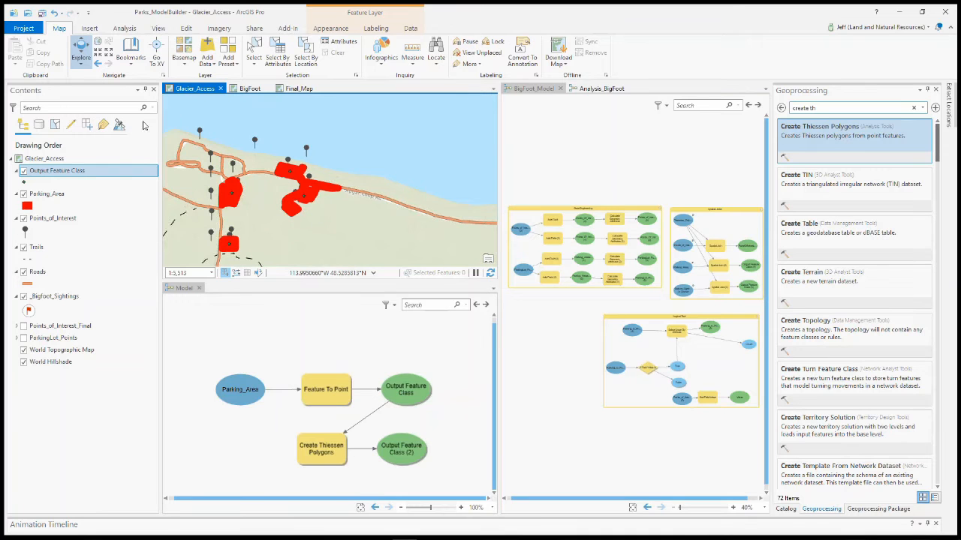
pyautogui.click(128, 66)
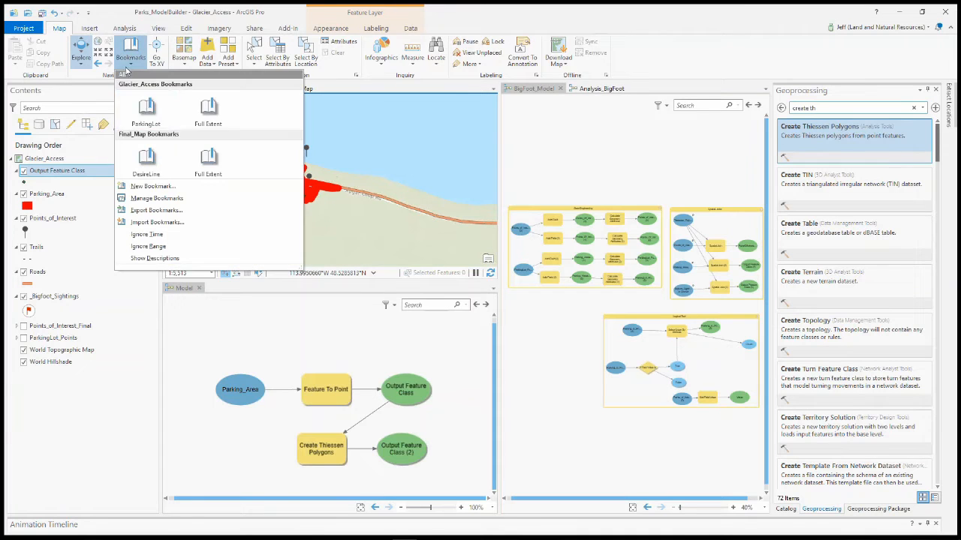
pyautogui.click(208, 109)
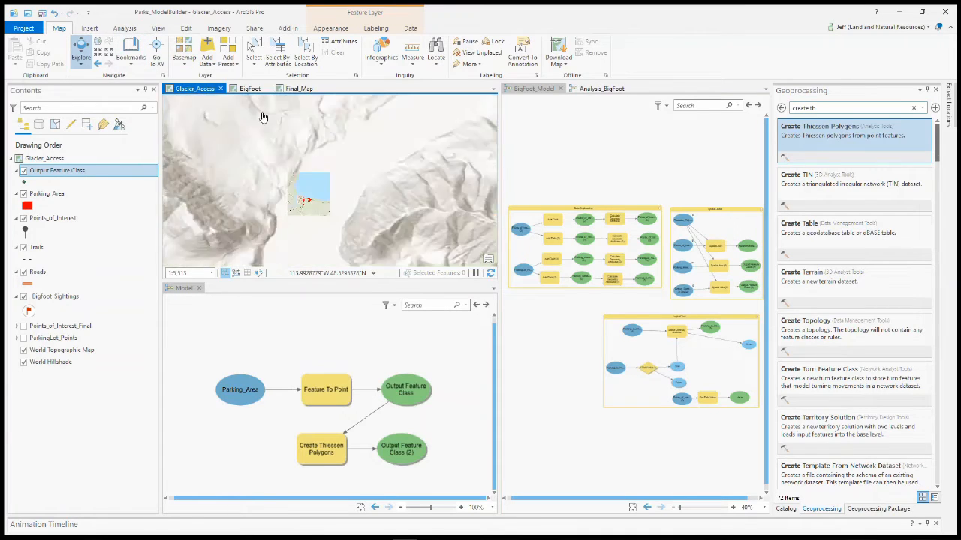
# - Display the Create Thiessen Polygons output on the map, examine the polygons, and hide their layer, Output Feature Class (2)
pyautogui.click(417, 451)
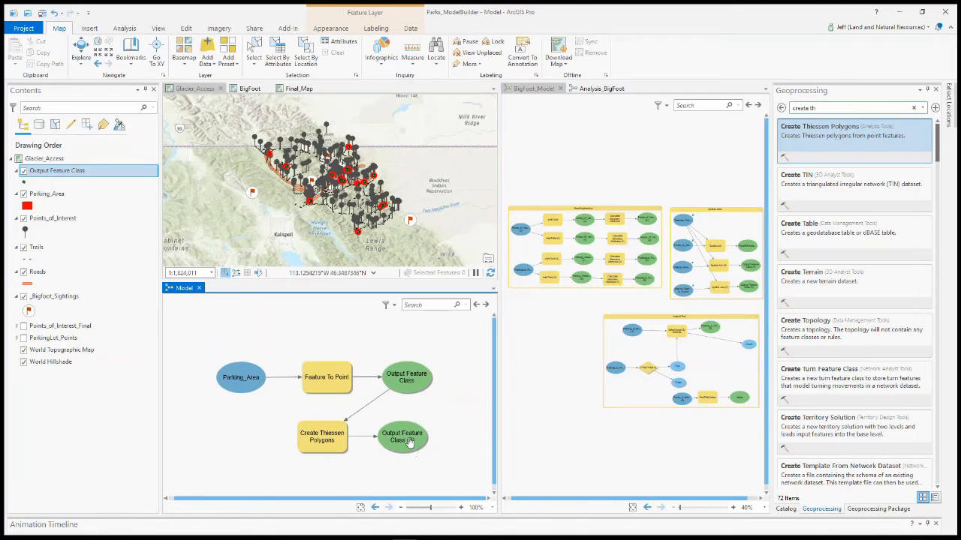
pyautogui.rightClick(411, 444)
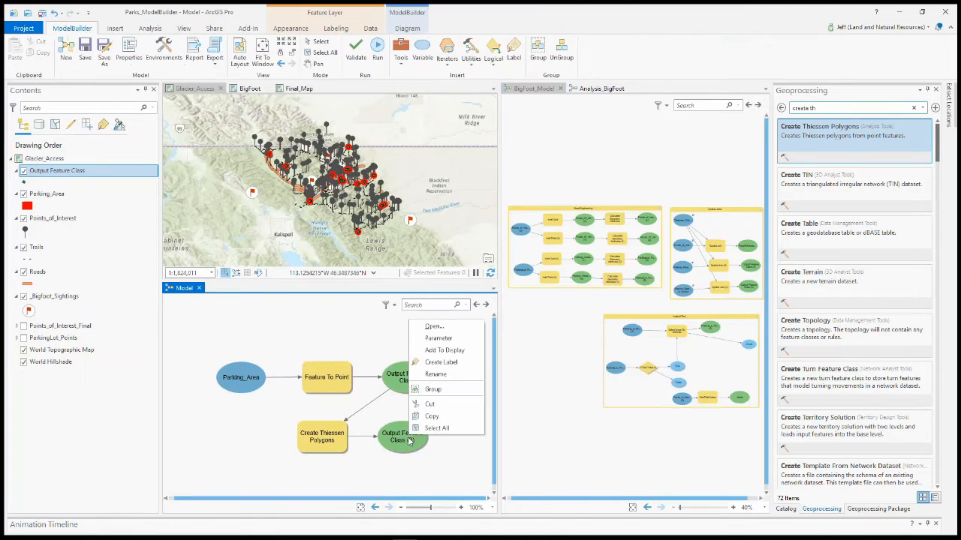
pyautogui.click(449, 349)
pyautogui.scroll(2, 328, 163)
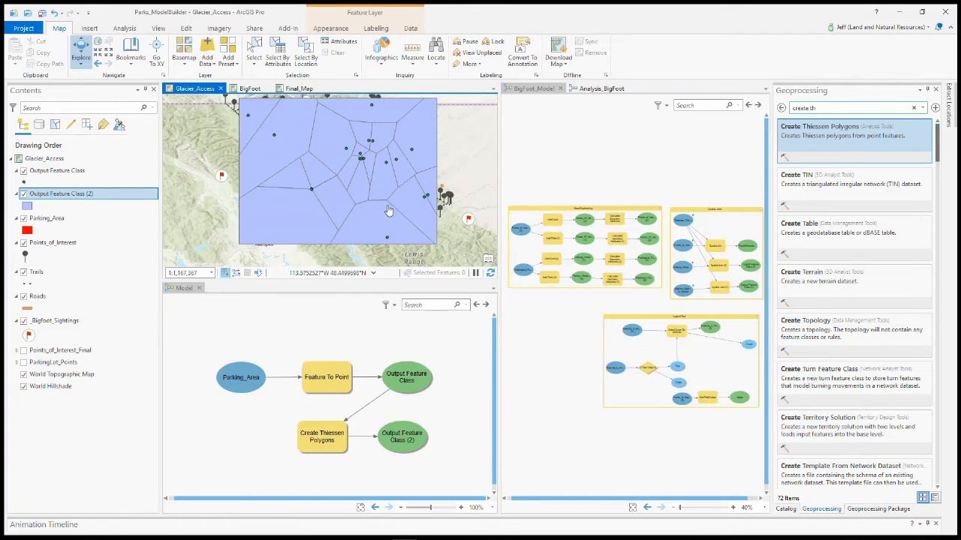
pyautogui.click(23, 193)
pyautogui.moveTo(381, 211); pyautogui.dragTo(361, 221)
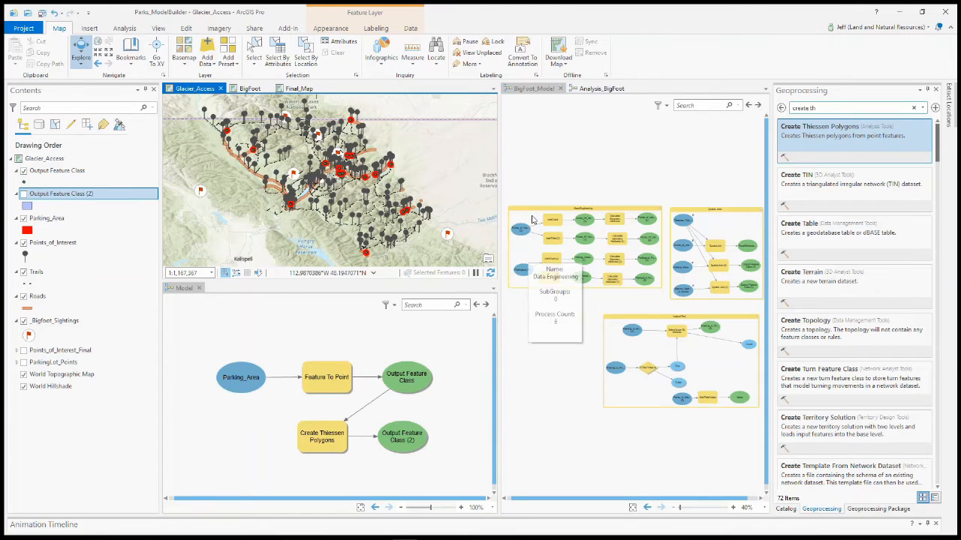
# - Examine the Data Engineering group in BigFoot_Model, including its Add Field and Calculate Geometry Attributes chains
pyautogui.click(534, 89)
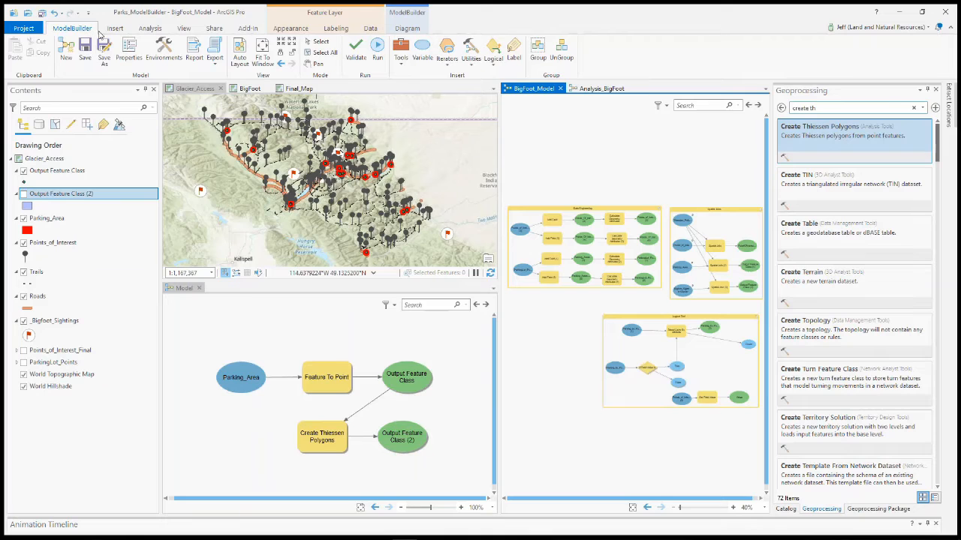
pyautogui.scroll(1, 573, 242)
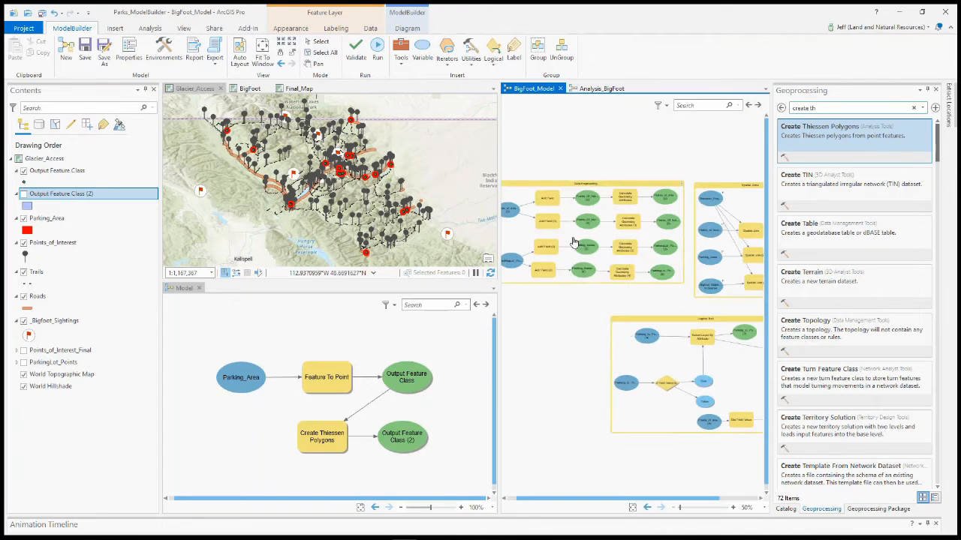
pyautogui.scroll(2, 647, 229)
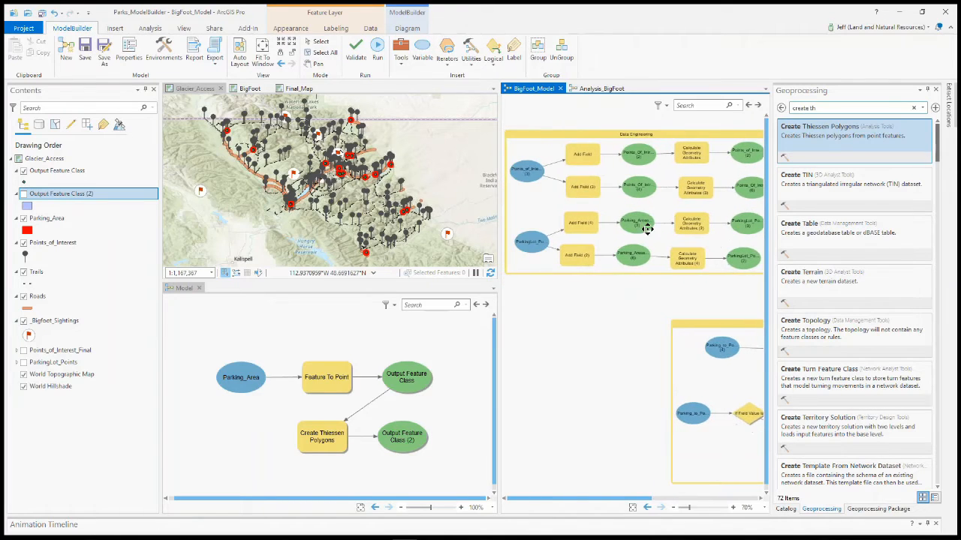
pyautogui.moveTo(648, 230); pyautogui.dragTo(640, 248)
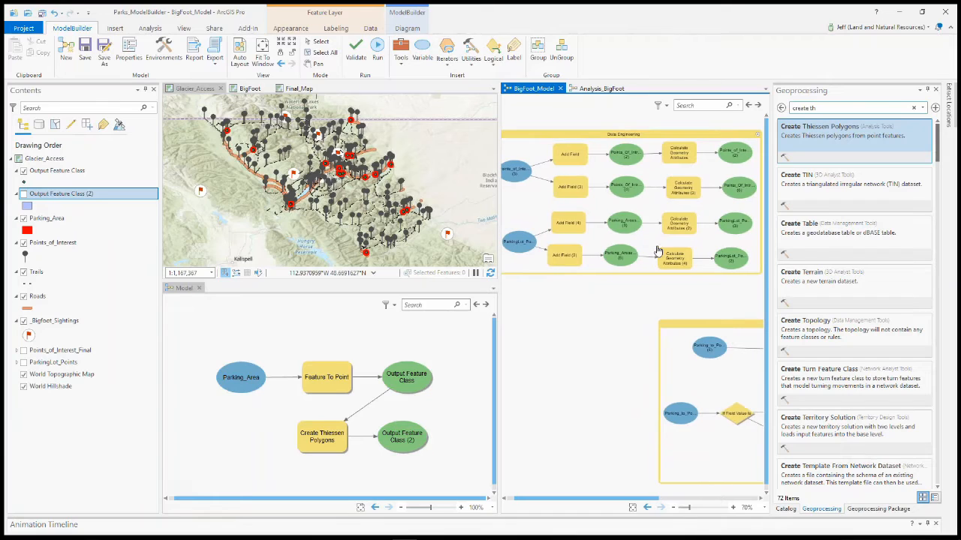
pyautogui.scroll(-1, 642, 214)
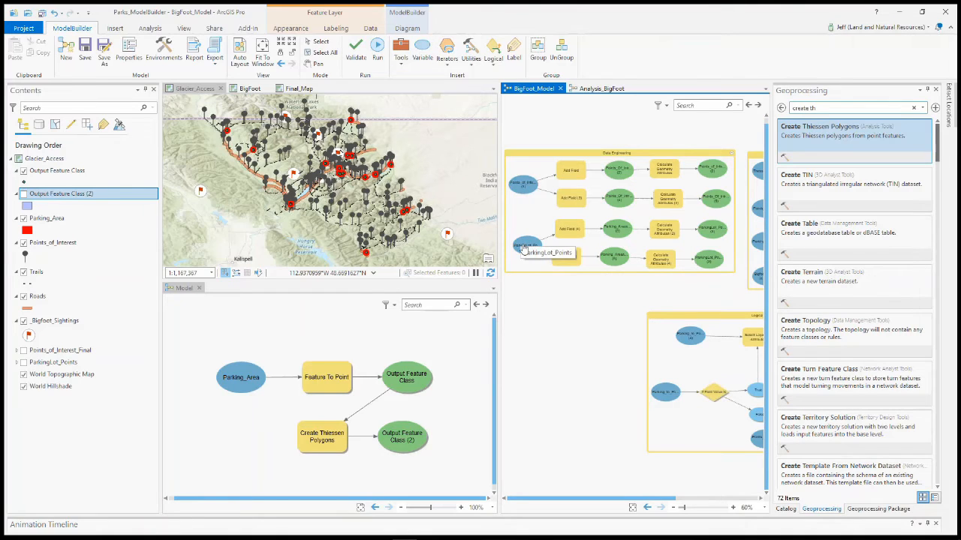
# - Review the fields in the Output Feature Class point layer's attribute table through its last columns, and close the table
pyautogui.rightClick(57, 170)
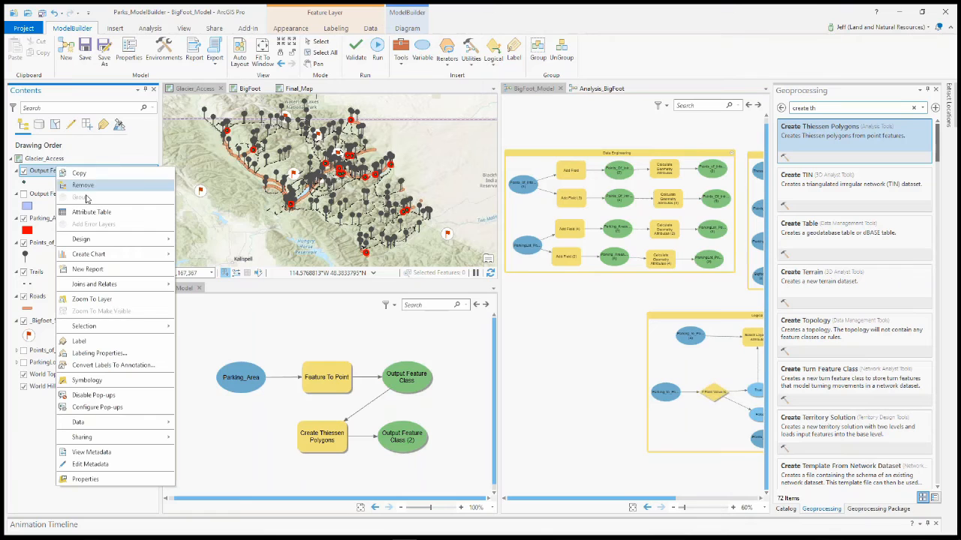
pyautogui.click(92, 213)
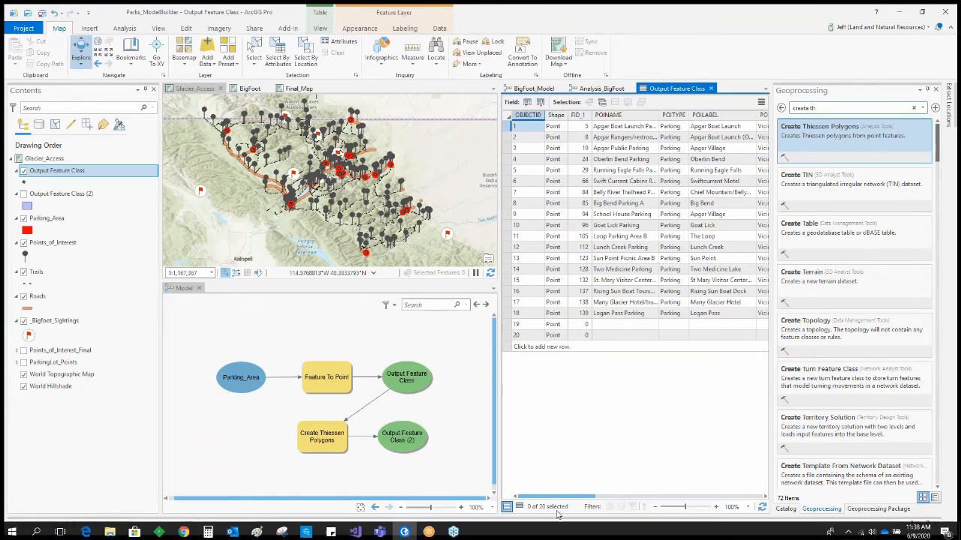
pyautogui.moveTo(566, 501); pyautogui.dragTo(758, 510)
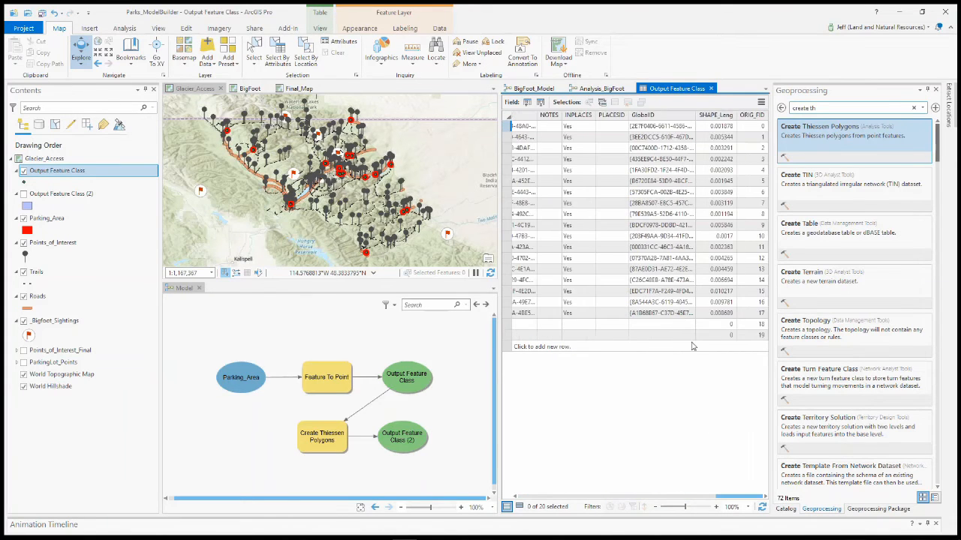
pyautogui.click(710, 89)
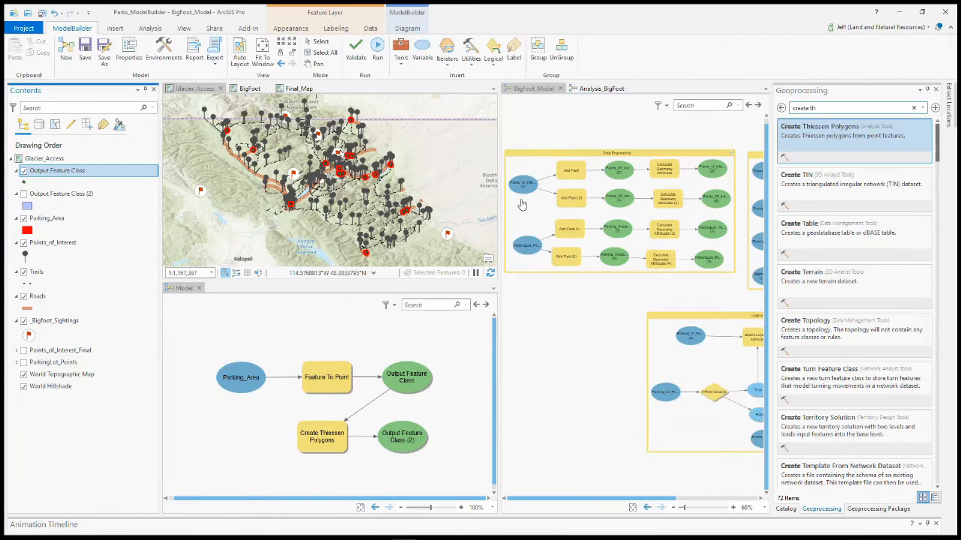
# - Check the X and Y fields in the Points_of_Interest_Final and ParkingLot_Points attribute tables, close both, and return to BigFoot_Model's Data Engineering group
pyautogui.moveTo(653, 175)
pyautogui.rightClick(84, 350)
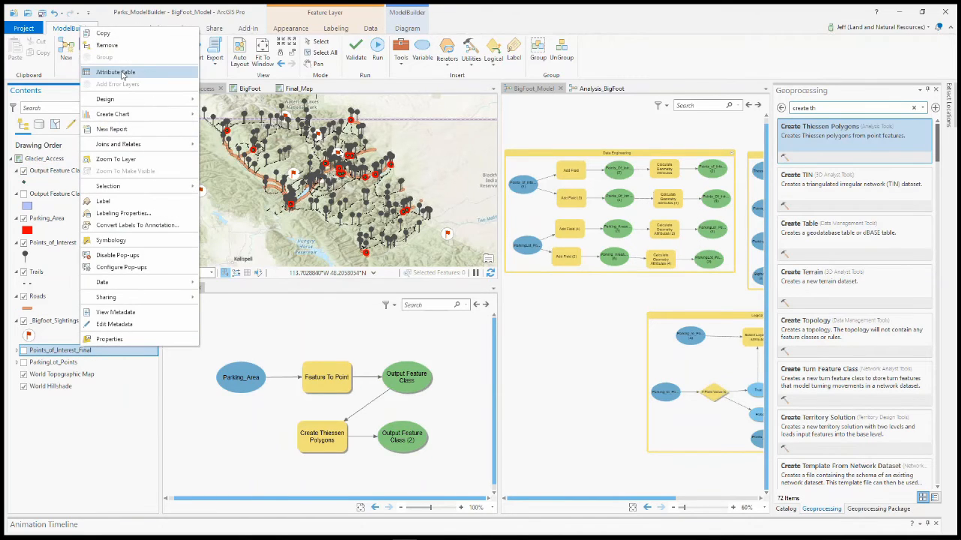
pyautogui.click(122, 75)
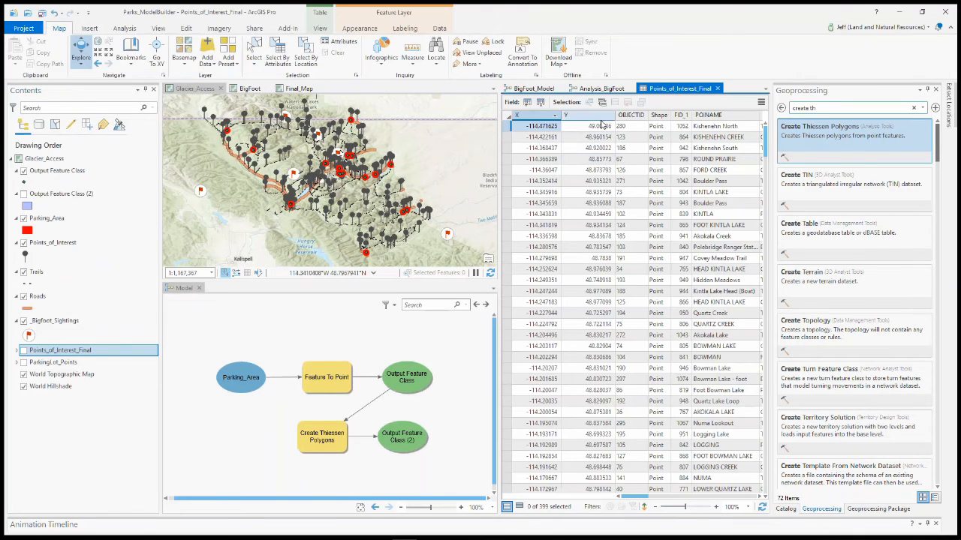
pyautogui.rightClick(55, 367)
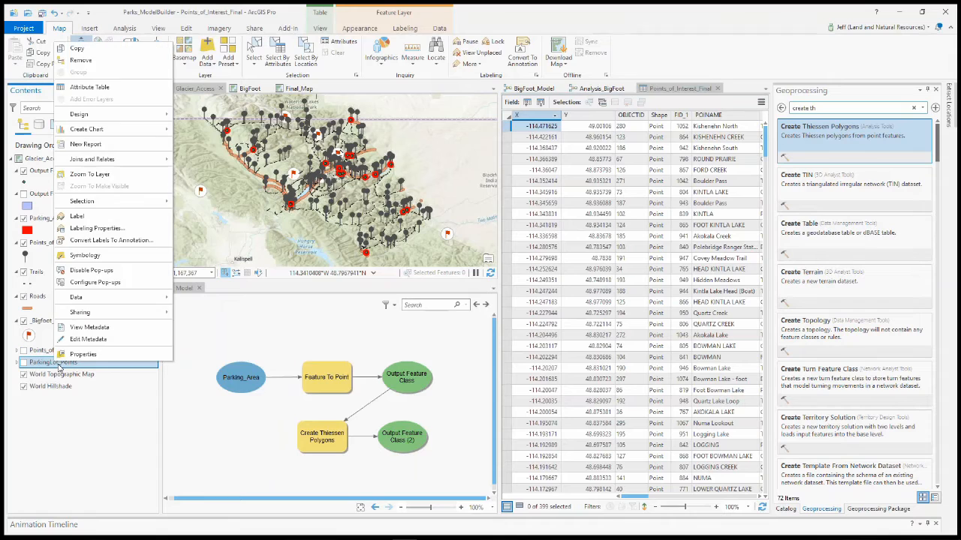
pyautogui.click(103, 91)
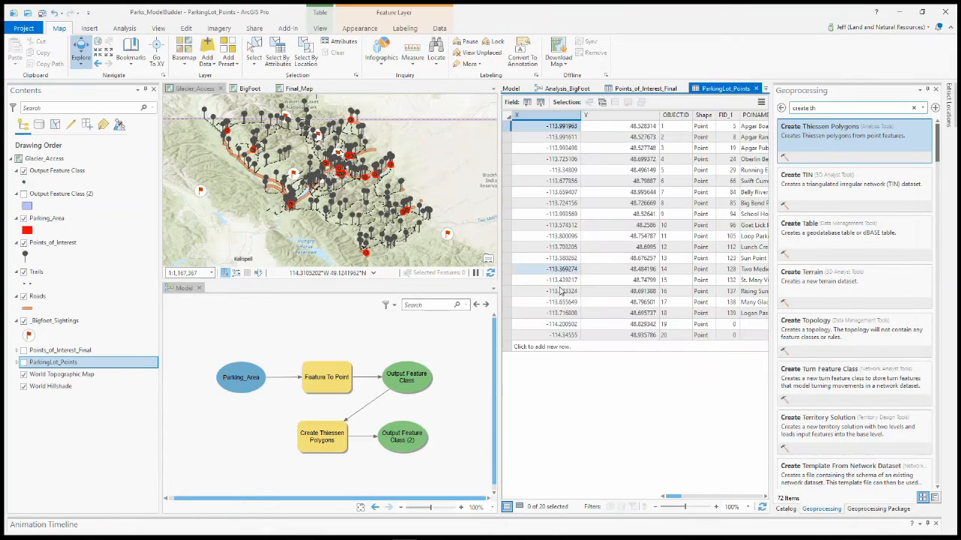
pyautogui.click(679, 89)
pyautogui.click(683, 89)
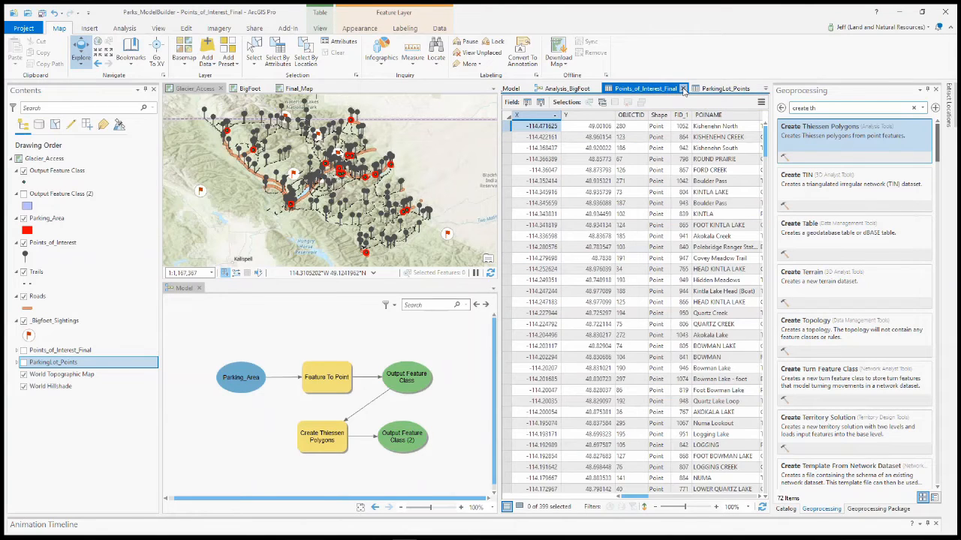
pyautogui.click(670, 89)
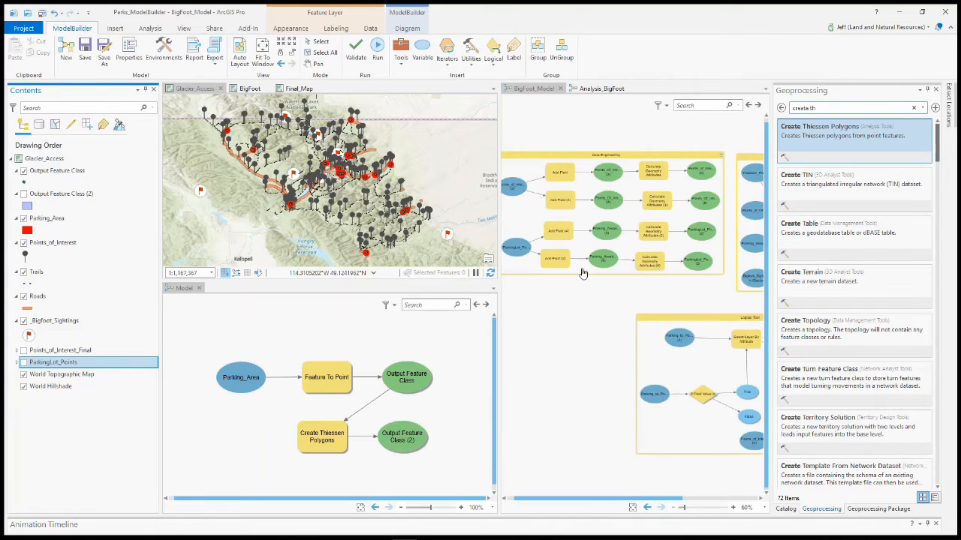
pyautogui.moveTo(596, 280); pyautogui.dragTo(617, 297)
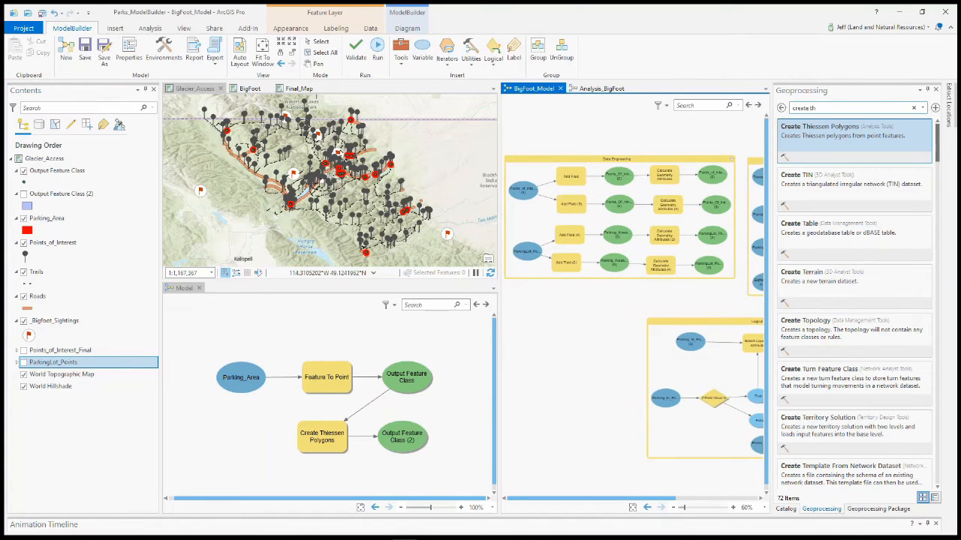
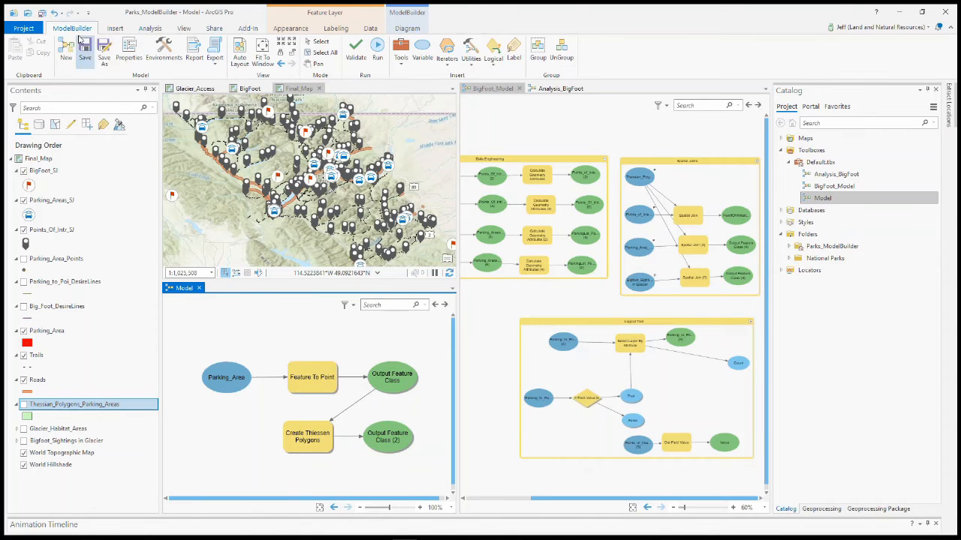
# - Save the Thiessen polygon model under the name thes_poly in Default.tbx and close it, keeping its changes
pyautogui.click(103, 50)
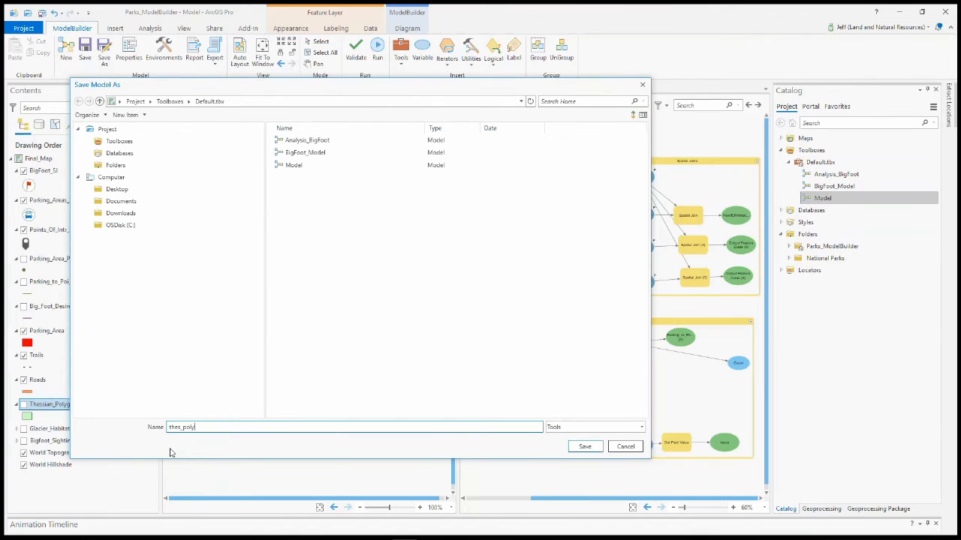
pyautogui.click(584, 447)
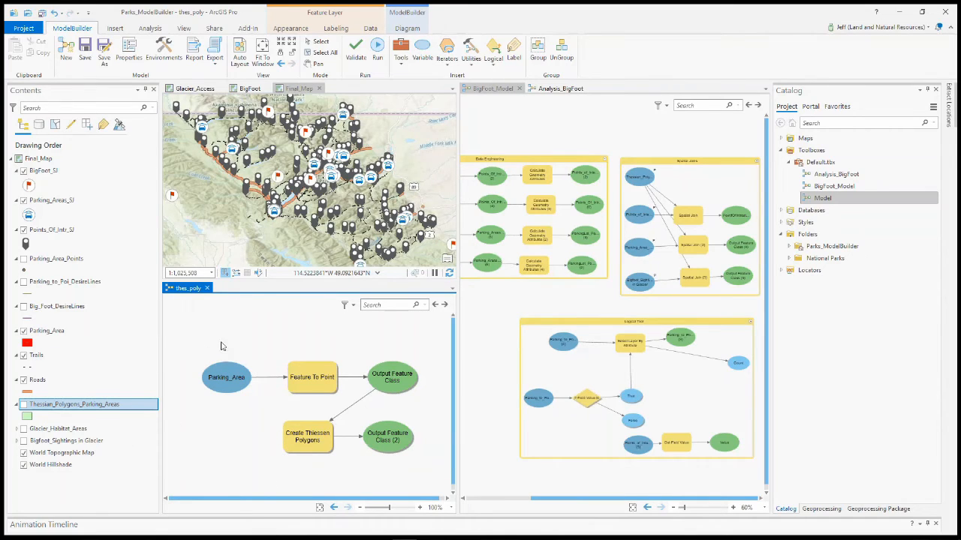
pyautogui.click(208, 289)
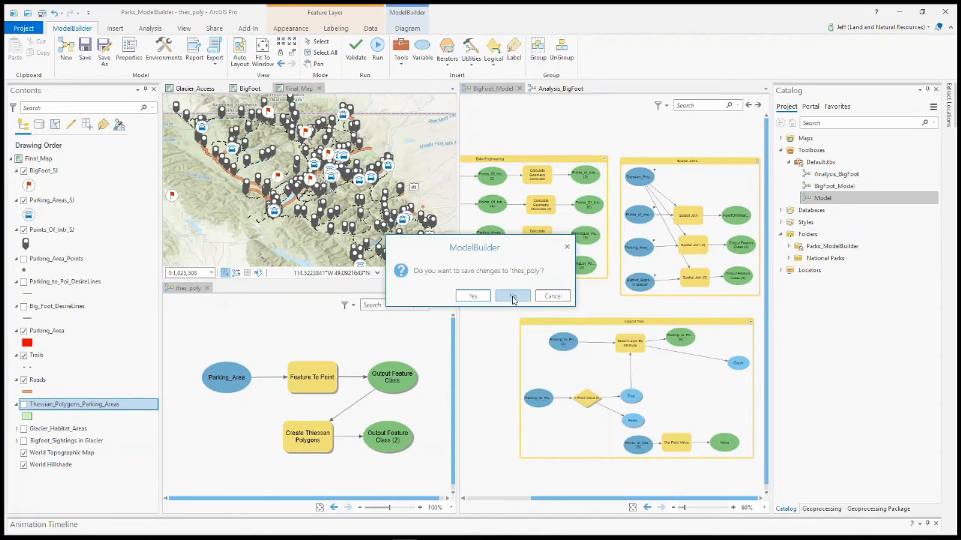
pyautogui.click(481, 299)
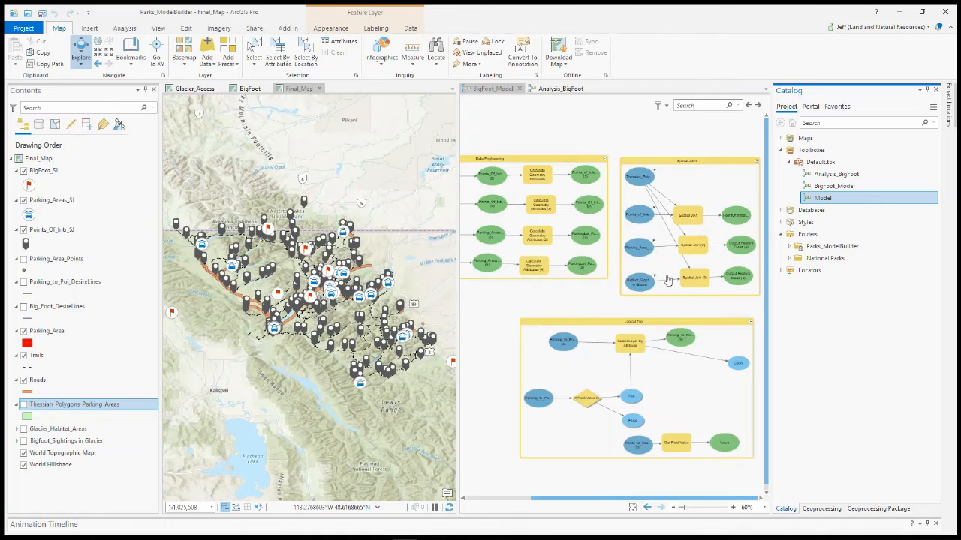
# - Show the Thessian_Polygons_Parking_Areas layer on the map and inspect the attributes of one polygon near the southern parking area
pyautogui.scroll(1, 718, 227)
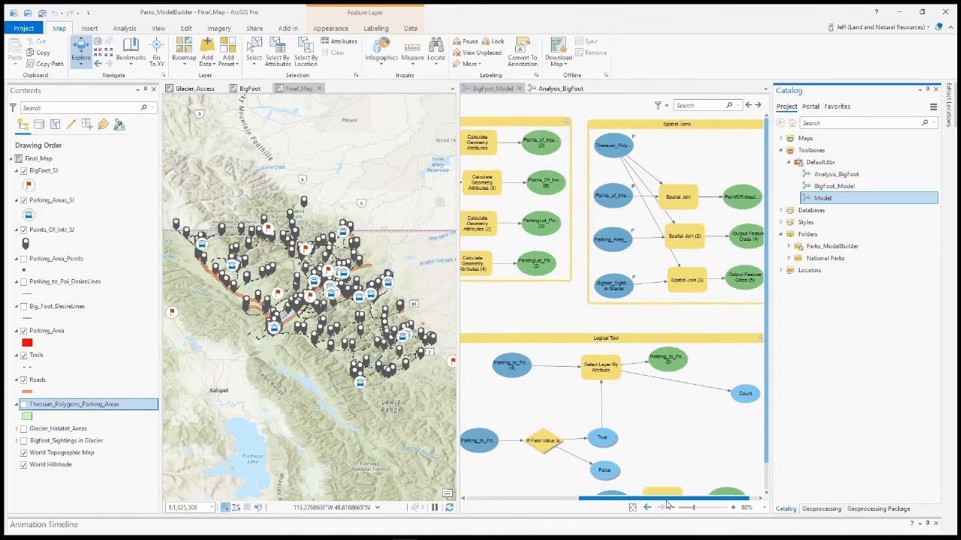
pyautogui.scroll(1, 718, 226)
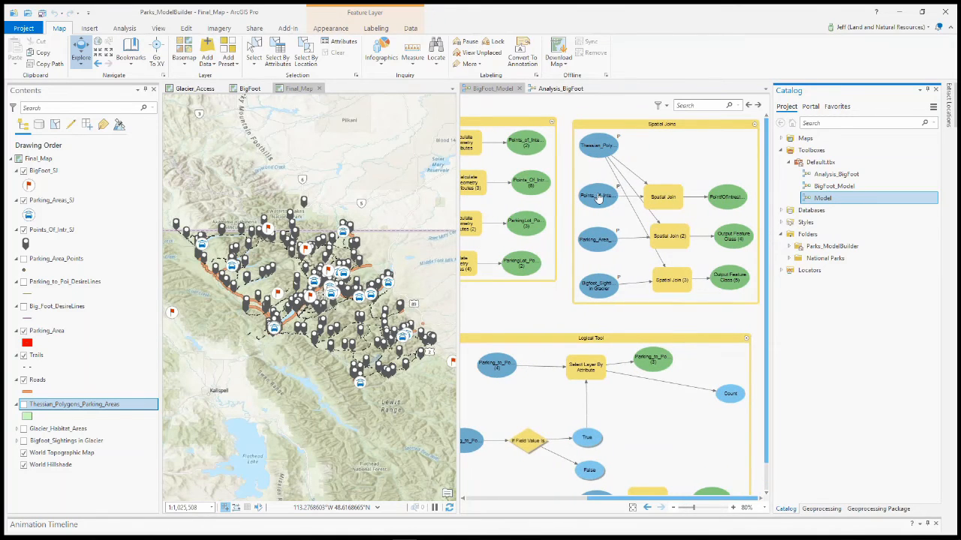
pyautogui.click(24, 406)
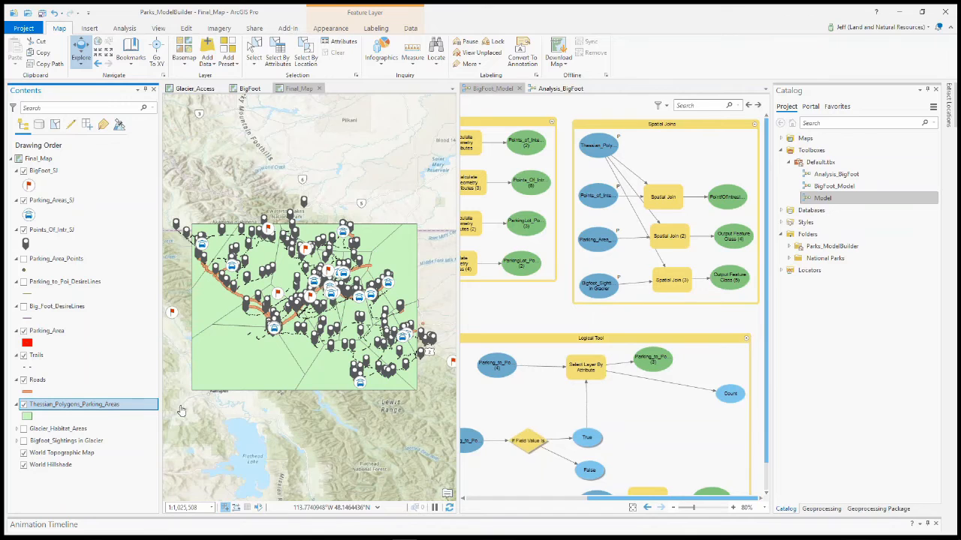
pyautogui.scroll(5, 278, 336)
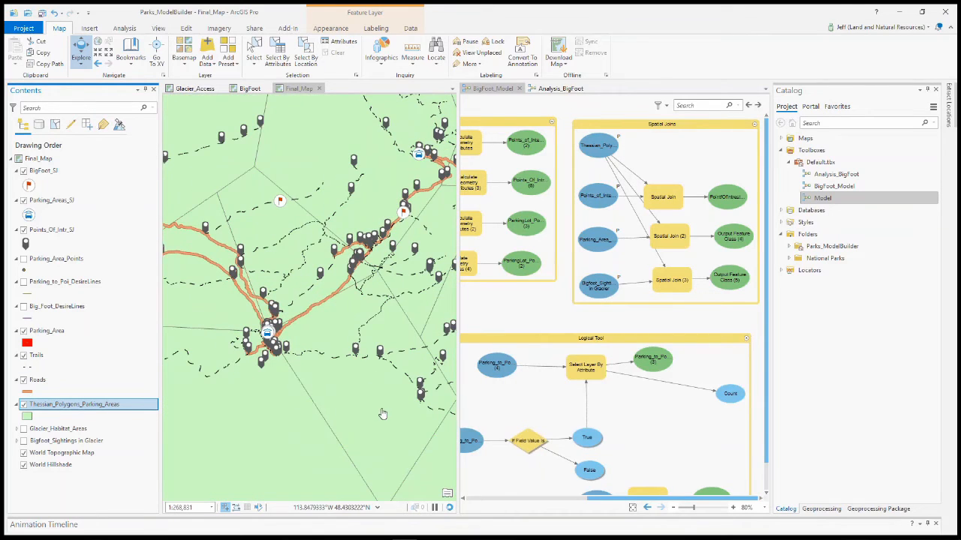
pyautogui.click(373, 402)
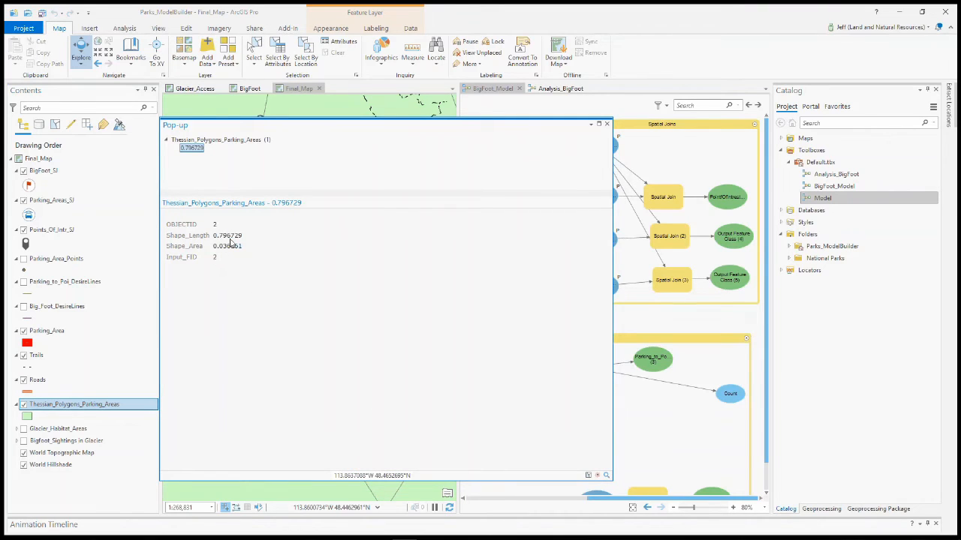
pyautogui.click(607, 125)
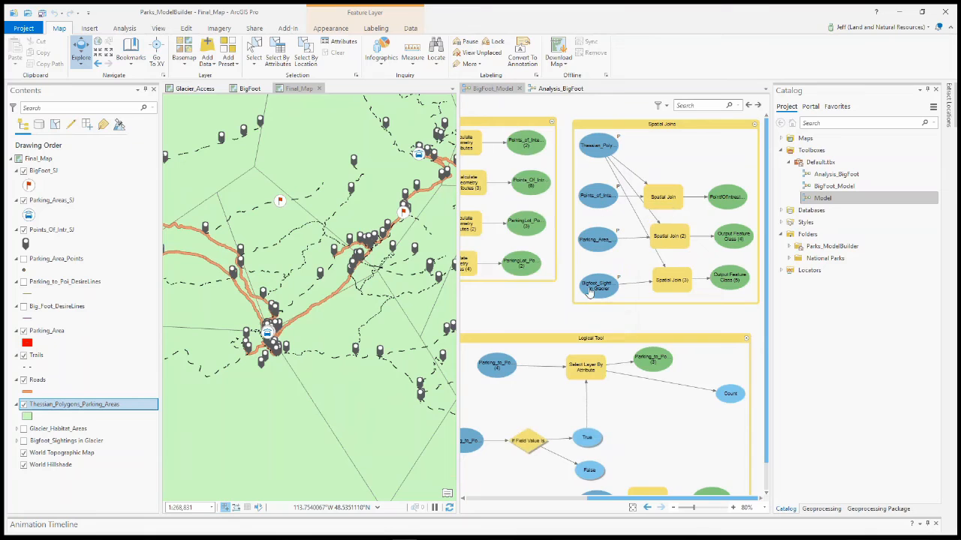
# - Review the parameters of the first Spatial Join tool, which targets Points_of_Interest, and close them without changes
pyautogui.moveTo(623, 208)
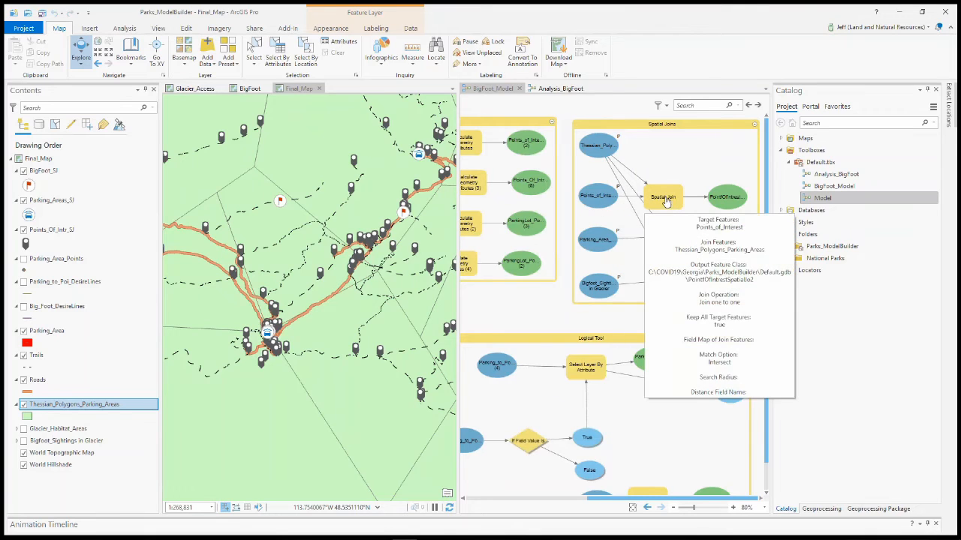
pyautogui.click(665, 201)
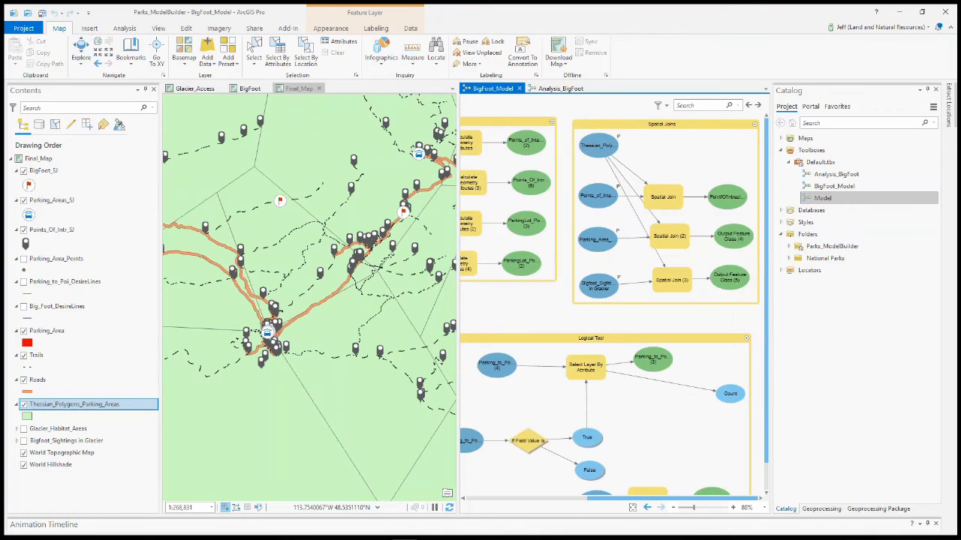
pyautogui.doubleClick(663, 201)
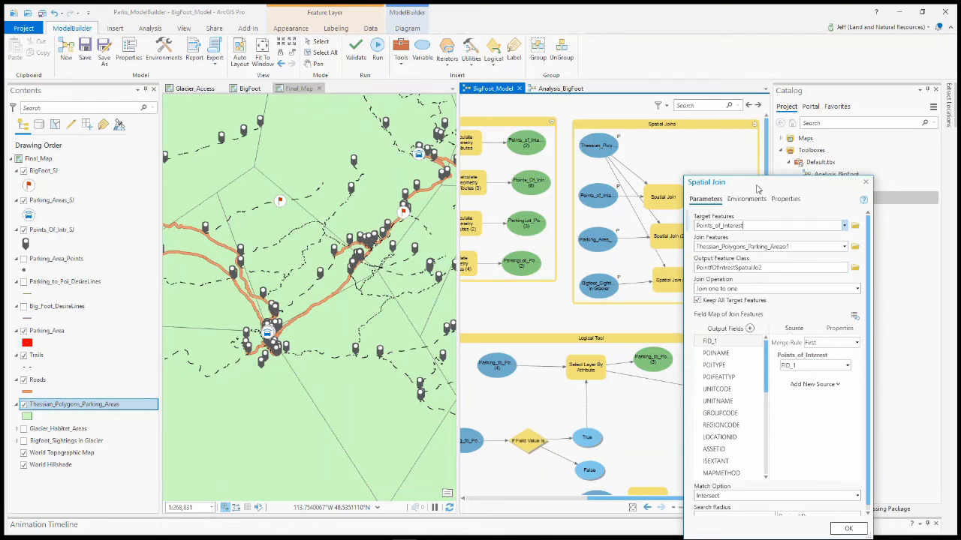
pyautogui.moveTo(758, 189); pyautogui.dragTo(711, 112)
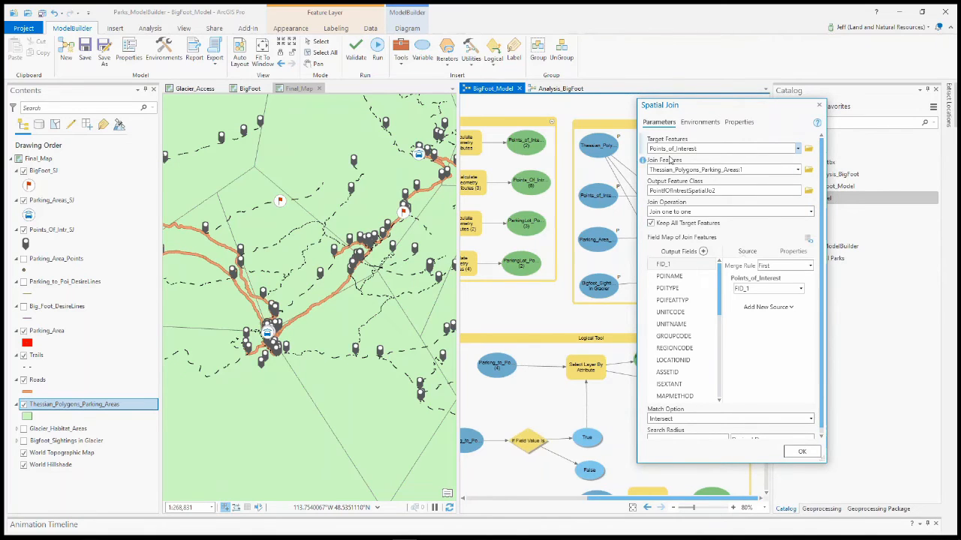
pyautogui.click(818, 105)
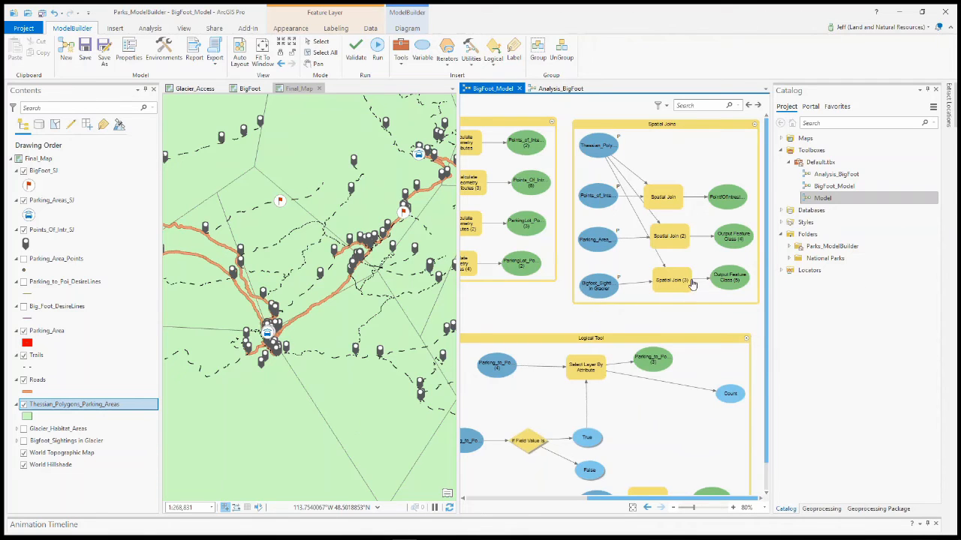
# - Open the attribute tables of BigFoot_SJ and Parking_Areas_SJ to check their joined Input_FID fields
pyautogui.rightClick(41, 171)
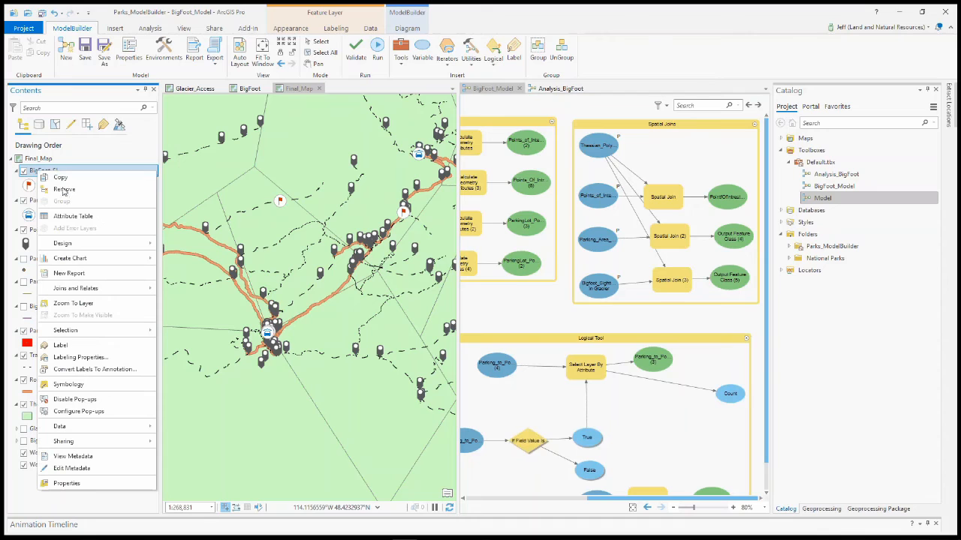
pyautogui.click(87, 215)
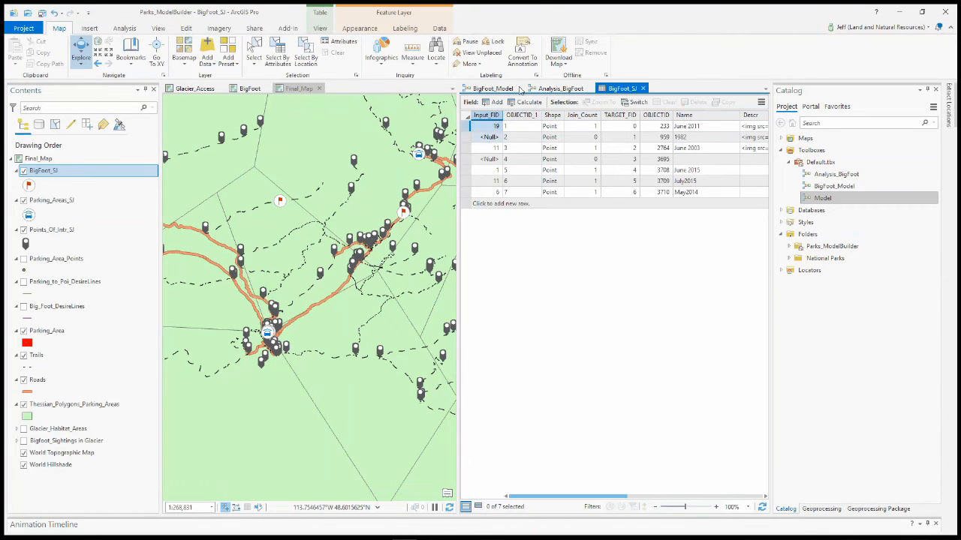
pyautogui.click(75, 201)
pyautogui.rightClick(73, 203)
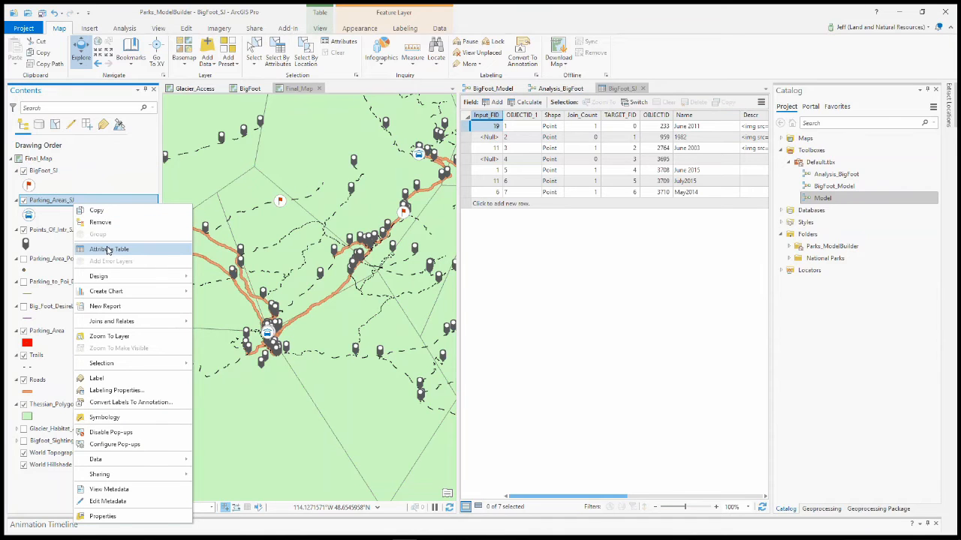
pyautogui.click(109, 250)
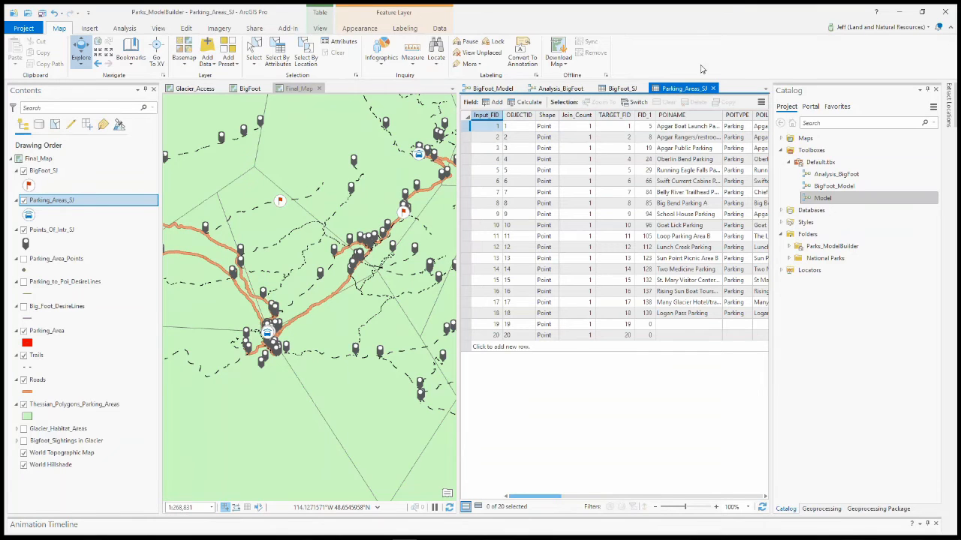
# - Review the Input_FID values in the Points_Of_Intr_SJ attribute table, and close all three spatial join tables
pyautogui.rightClick(68, 231)
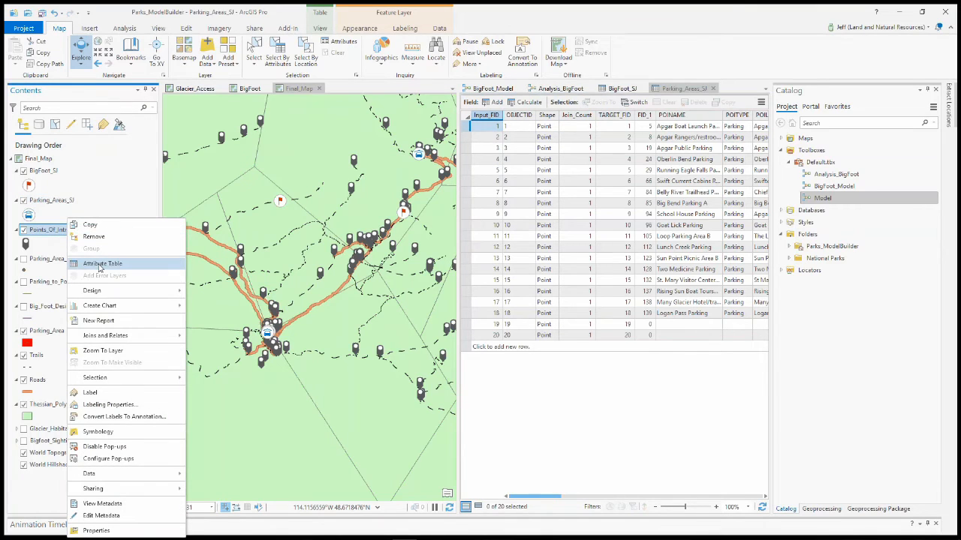
pyautogui.click(100, 265)
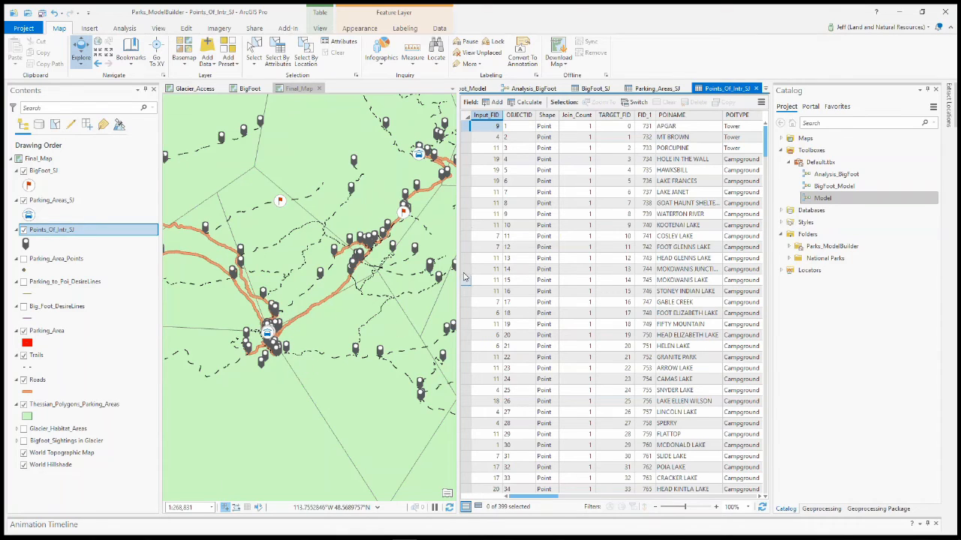
pyautogui.scroll(-2, 505, 220)
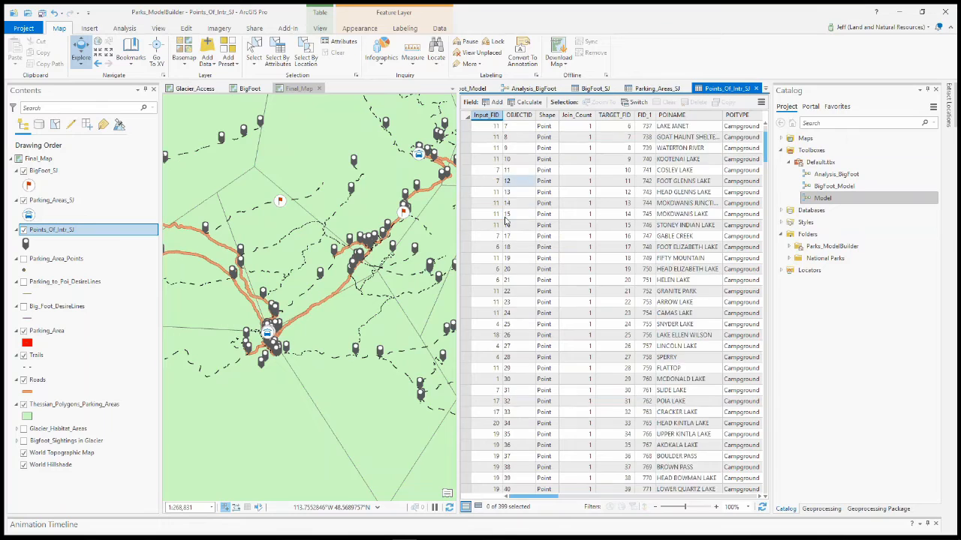
pyautogui.scroll(-5, 505, 220)
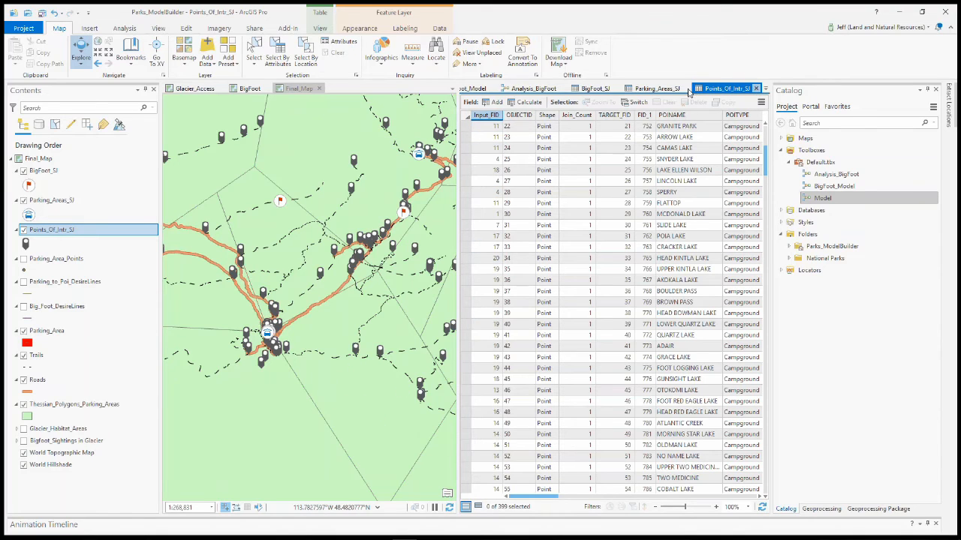
pyautogui.middleClick(654, 88)
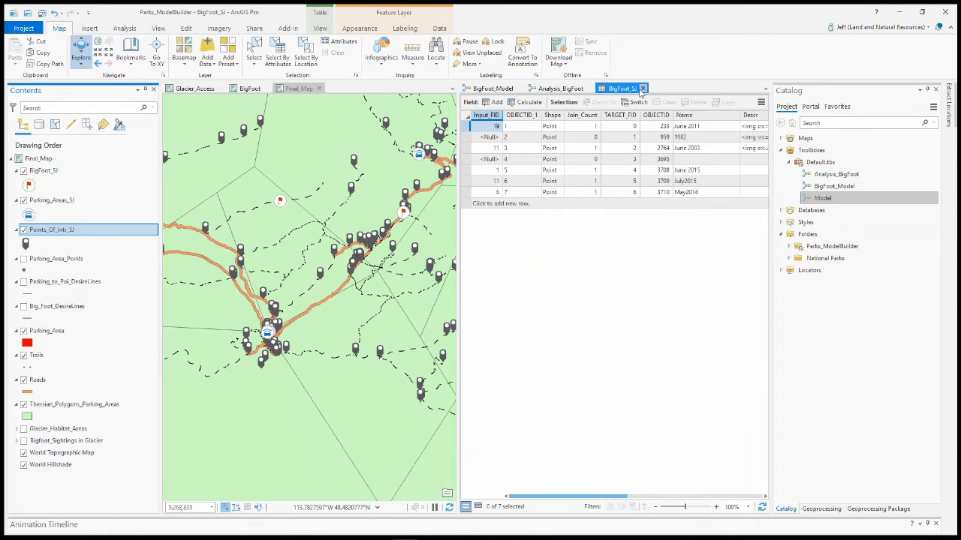
pyautogui.middleClick(637, 89)
# - Bring up the Analysis_BigFoot model, and on the map swap the Thessian_Polygons_Parking_Areas layer for Parking_to_Poi_DesireLines
pyautogui.click(560, 89)
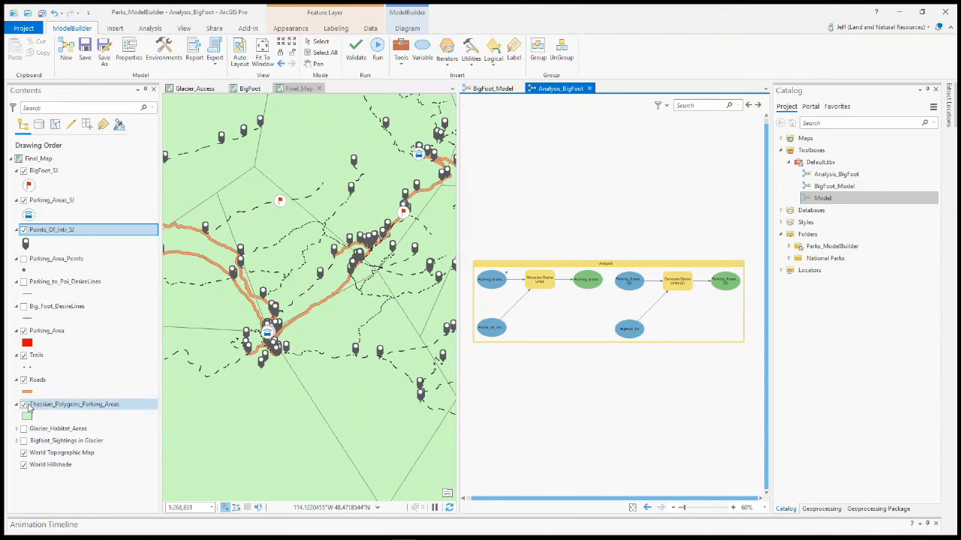
pyautogui.click(24, 405)
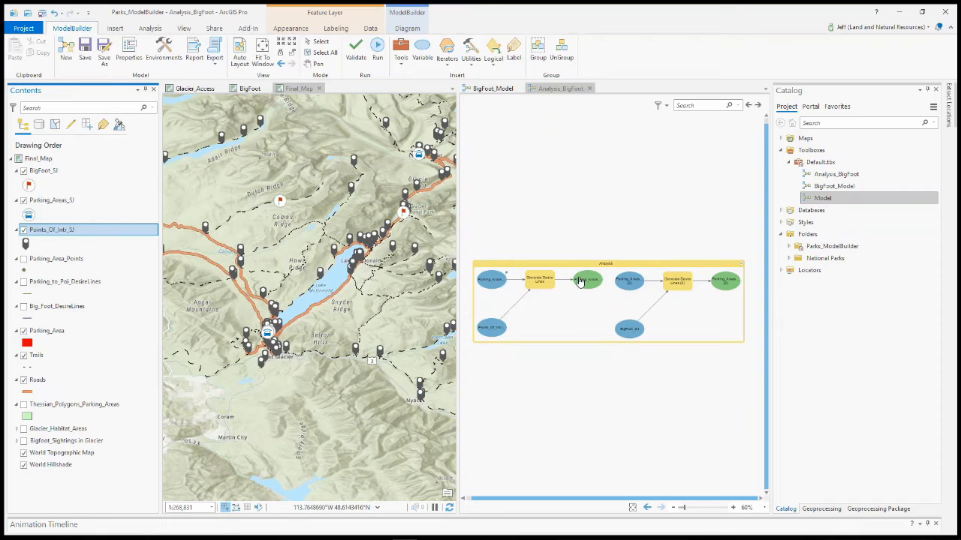
pyautogui.moveTo(540, 289)
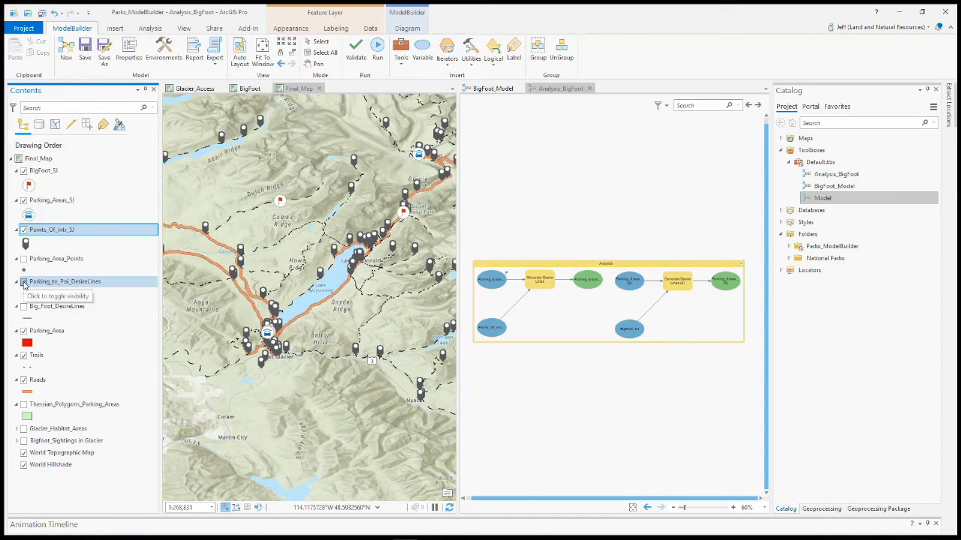
pyautogui.click(24, 284)
# - Examine the parking-to-points-of-interest desire lines on Final_Map, first at a bookmarked location and around nearby parking areas, then park-wide
pyautogui.click(296, 89)
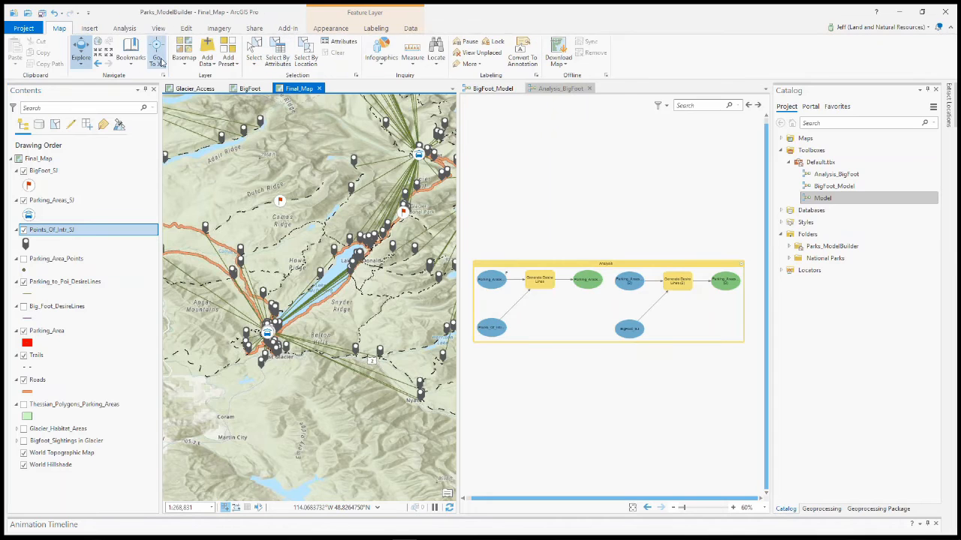
pyautogui.click(130, 52)
pyautogui.click(146, 111)
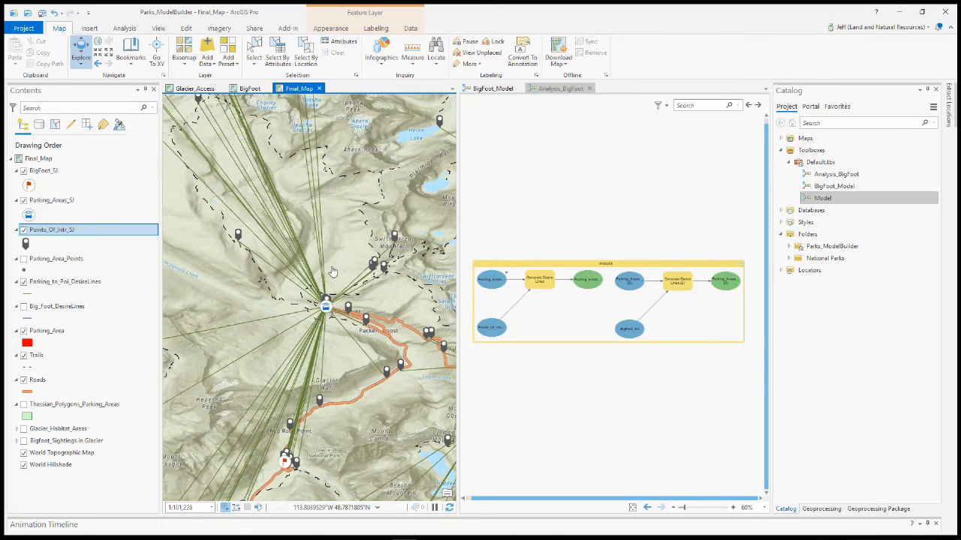
pyautogui.moveTo(366, 262); pyautogui.dragTo(262, 202)
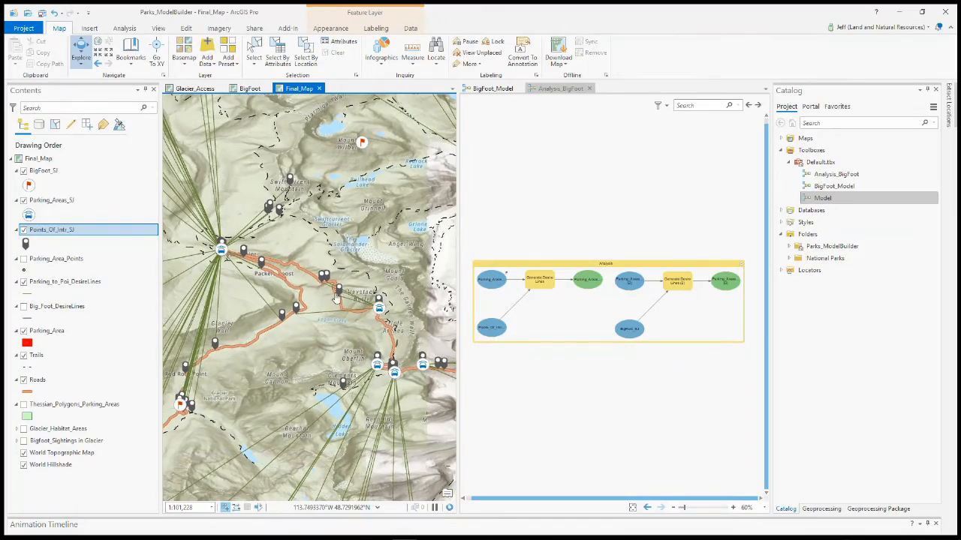
pyautogui.moveTo(372, 354); pyautogui.dragTo(358, 324)
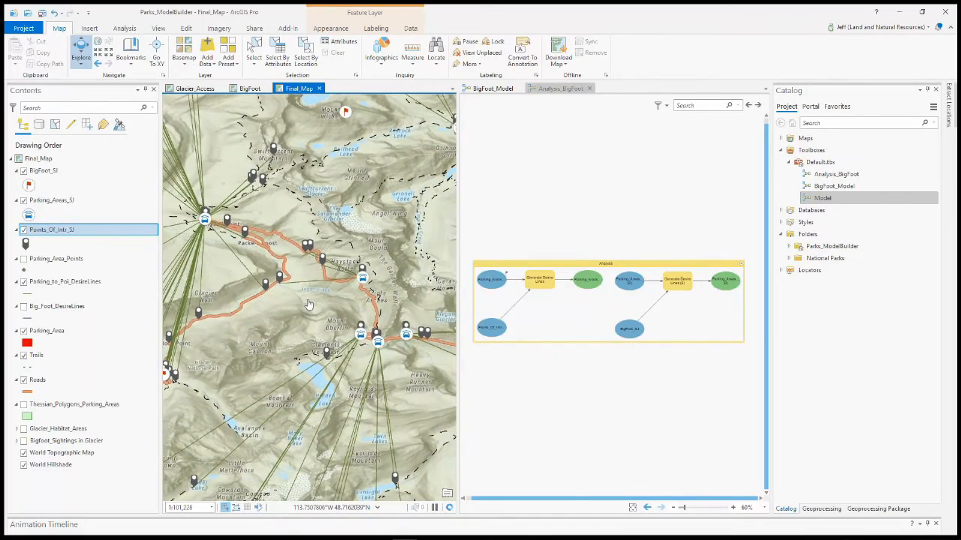
pyautogui.scroll(-3, 289, 294)
pyautogui.scroll(-1, 289, 295)
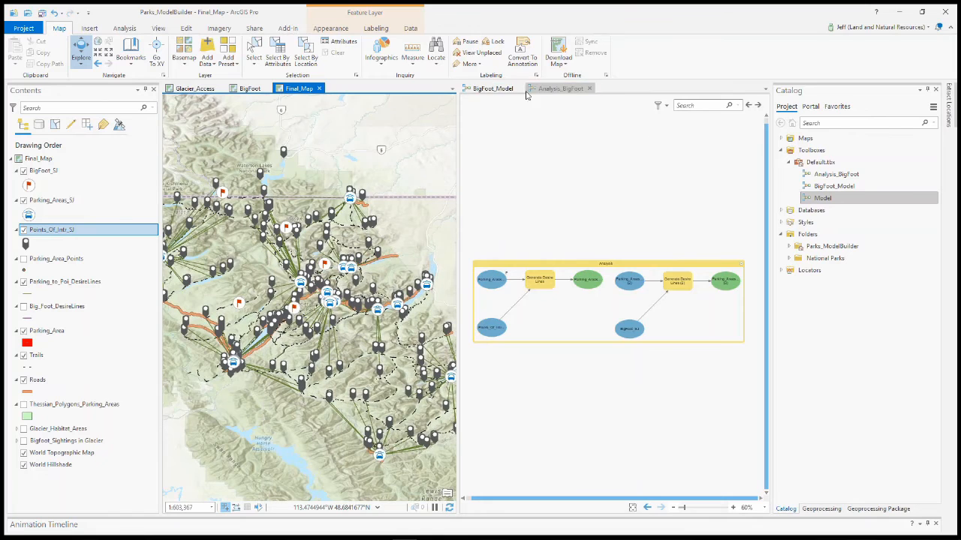
# - Add the Analysis_BigFoot model from Default.tbx to BigFoot_Model as a nested model, in the empty space beneath the Data Engineering group
pyautogui.click(493, 88)
pyautogui.scroll(-4, 608, 311)
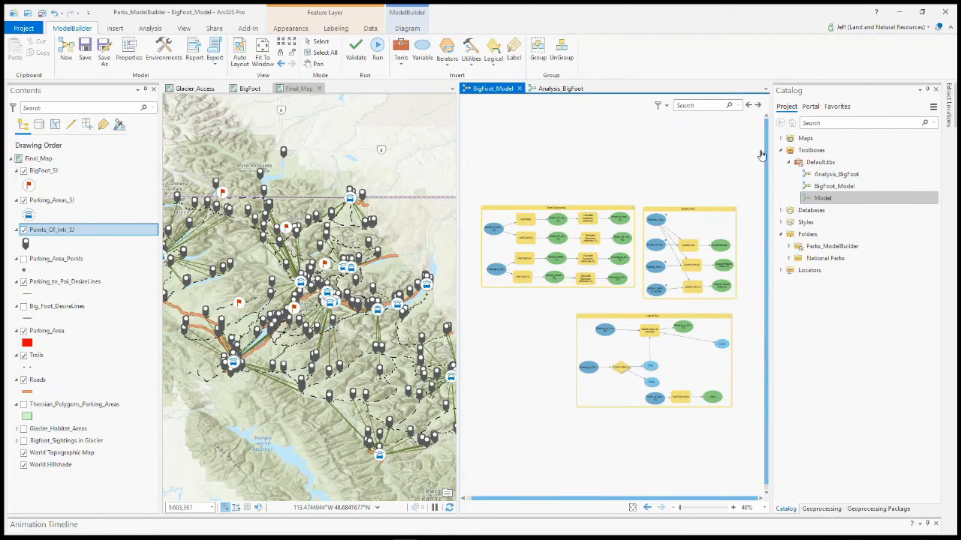
pyautogui.click(856, 174)
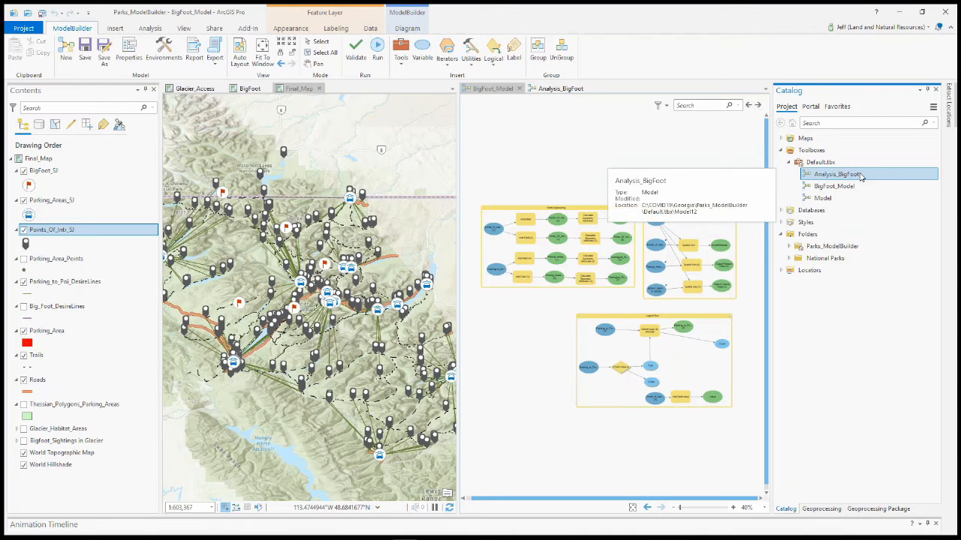
pyautogui.click(493, 353)
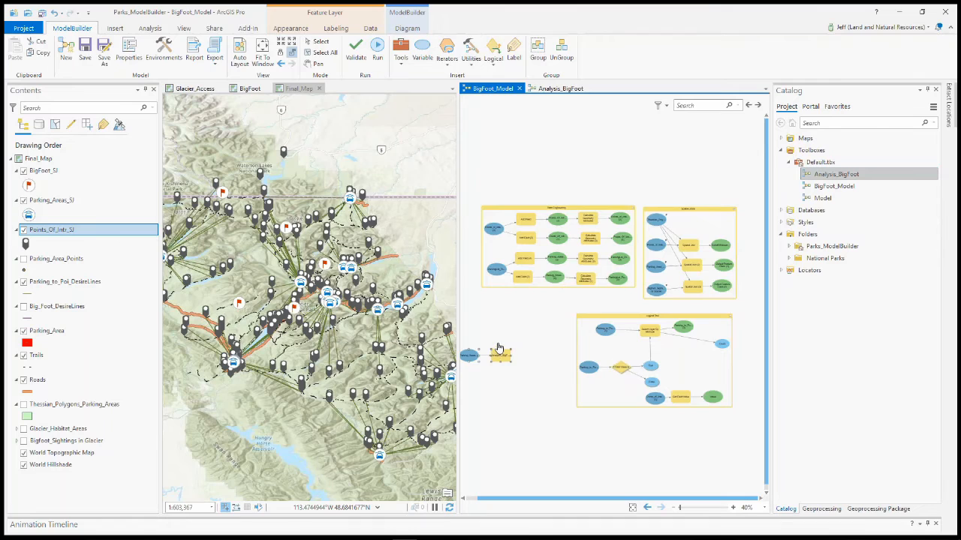
# - Examine the Logical Tool group in BigFoot_Model, including its If Field Value Is, Select Layer By Attribute and Get Field Value tools
pyautogui.scroll(-2, 501, 352)
pyautogui.scroll(1, 503, 353)
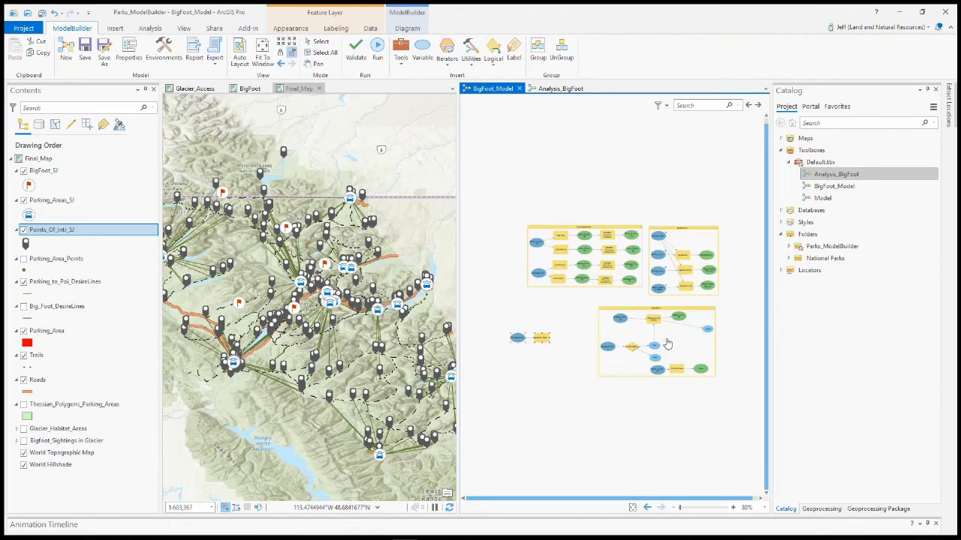
pyautogui.scroll(2, 699, 258)
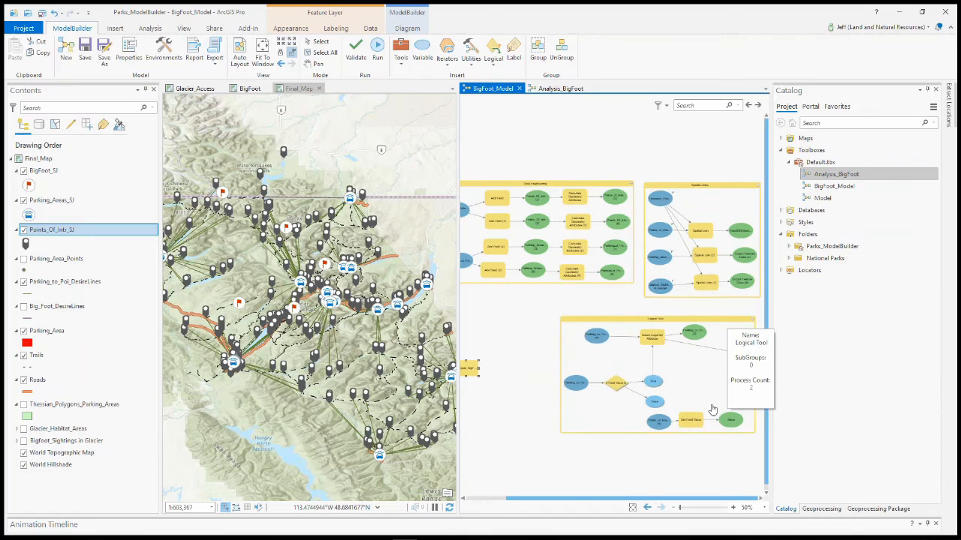
pyautogui.scroll(2, 717, 421)
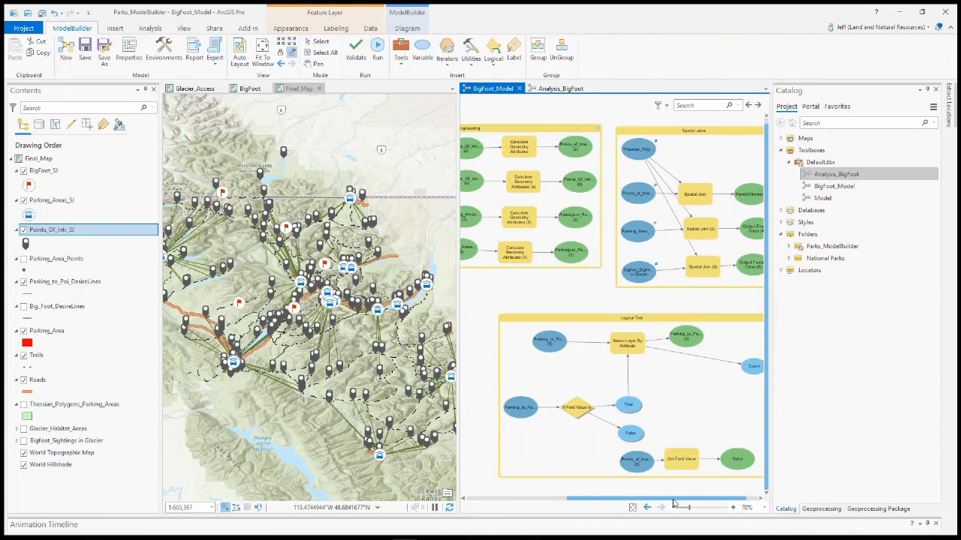
pyautogui.hscroll(1, 697, 502)
pyautogui.scroll(1, 660, 386)
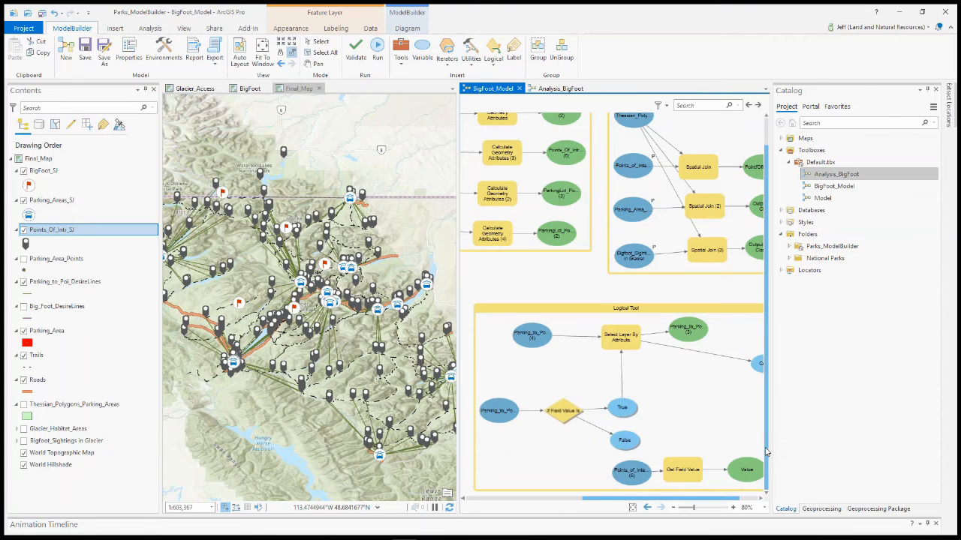
# - Run the Select Layer By Attribute tool in the Logical Tool group on the parking-to-POI desire lines and dismiss its progress report
pyautogui.scroll(-1, 623, 409)
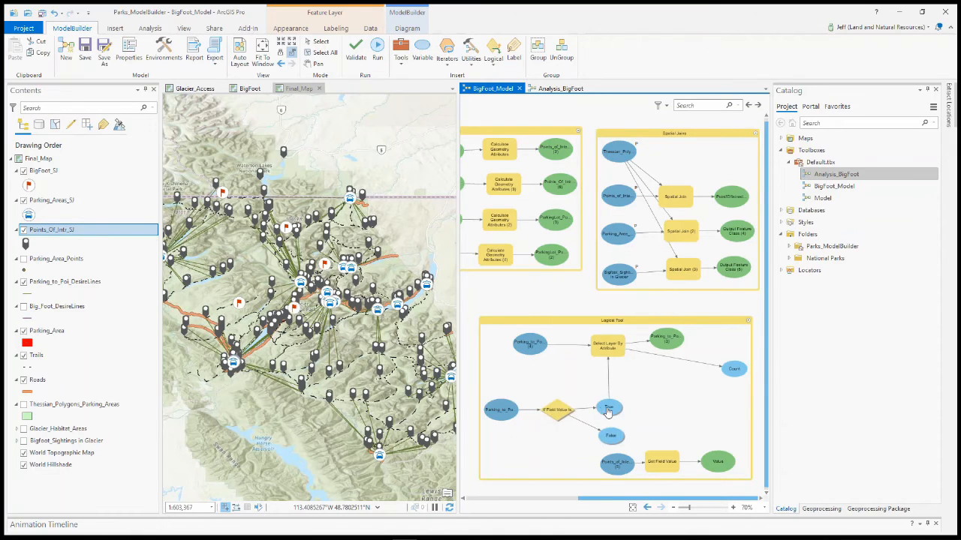
pyautogui.rightClick(609, 346)
pyautogui.click(624, 366)
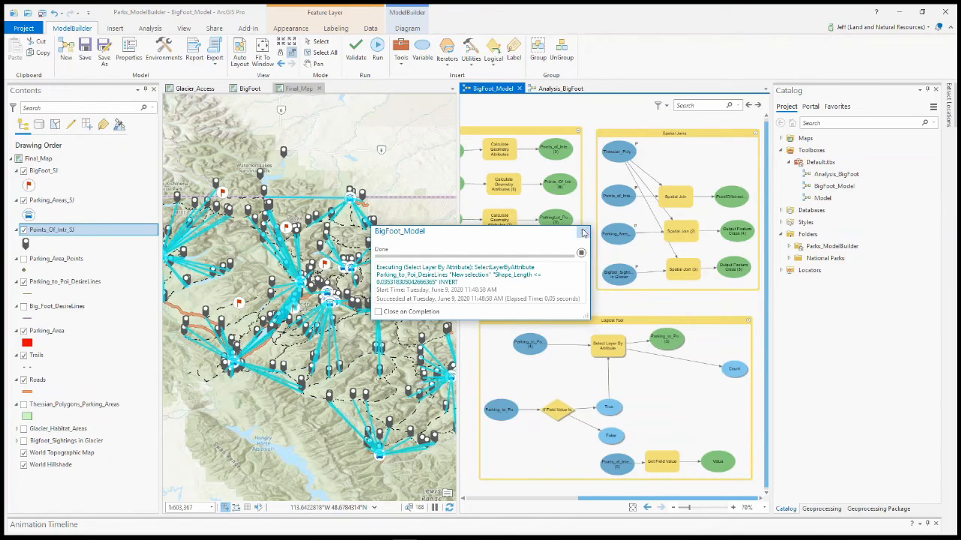
pyautogui.click(583, 231)
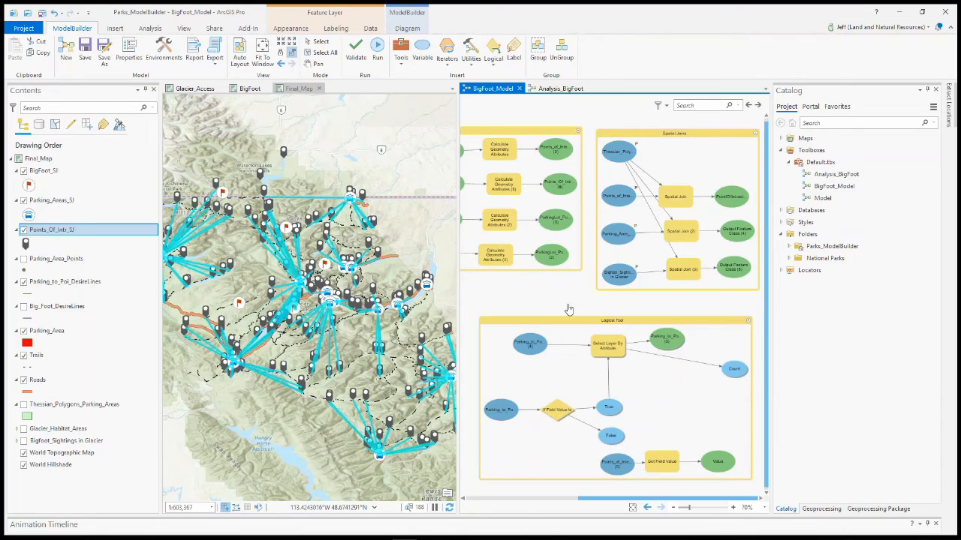
# - Set the Select Layer By Attribute clause to Shape_Length less than or equal to 5.3865505269871529e-05
pyautogui.doubleClick(599, 349)
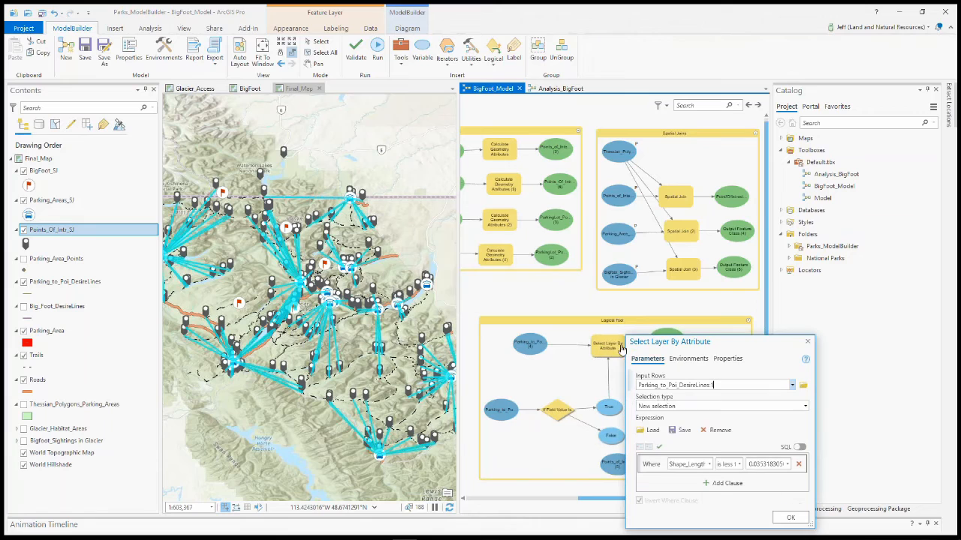
pyautogui.click(739, 464)
pyautogui.click(762, 392)
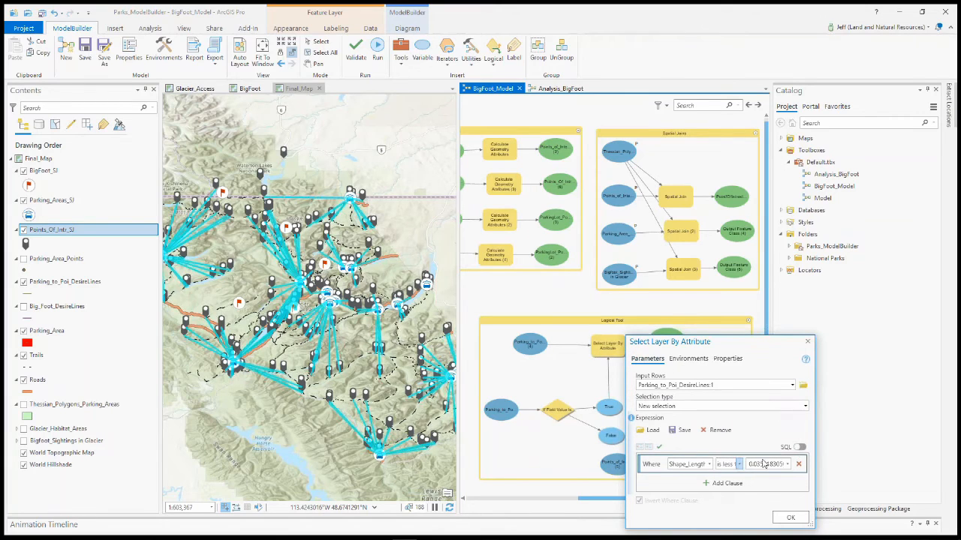
pyautogui.click(764, 464)
pyautogui.click(788, 464)
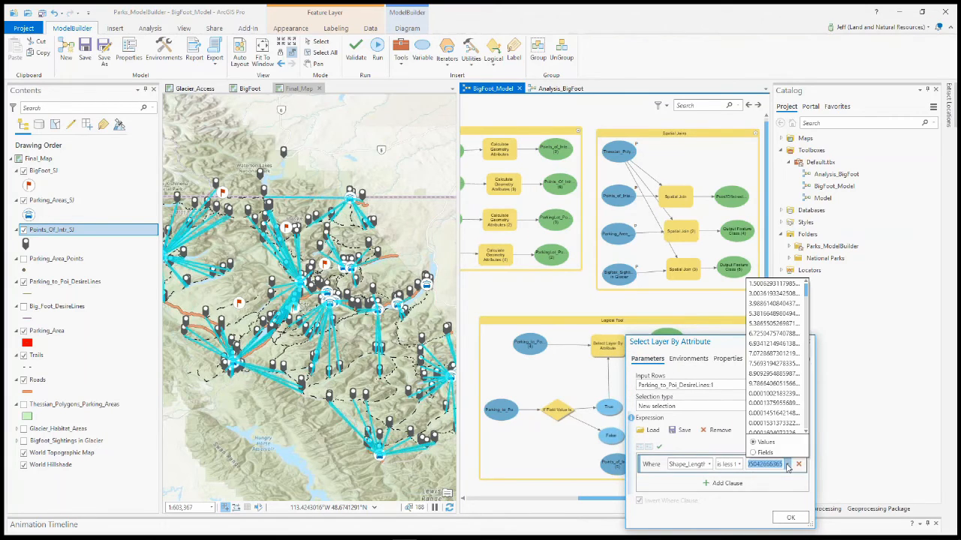
pyautogui.click(776, 324)
pyautogui.click(791, 518)
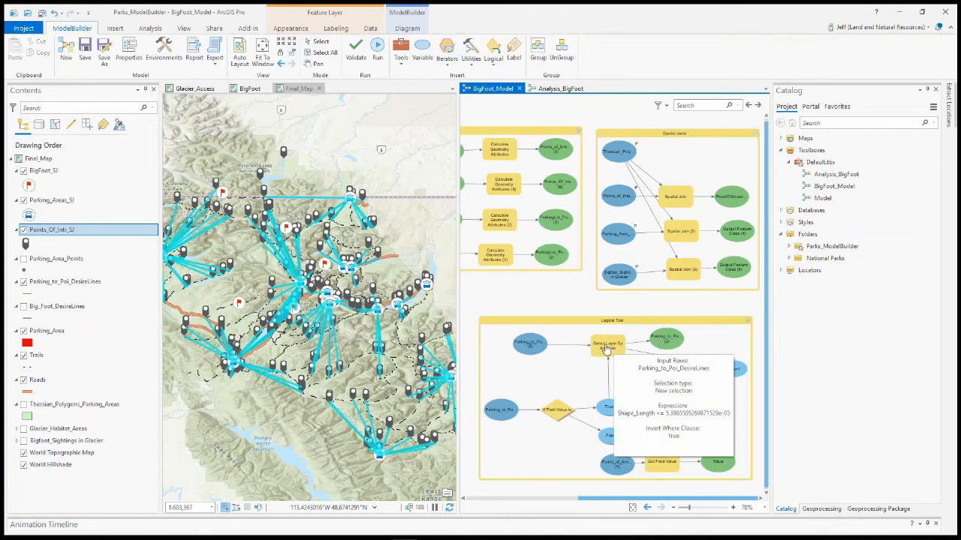
pyautogui.scroll(-1, 607, 386)
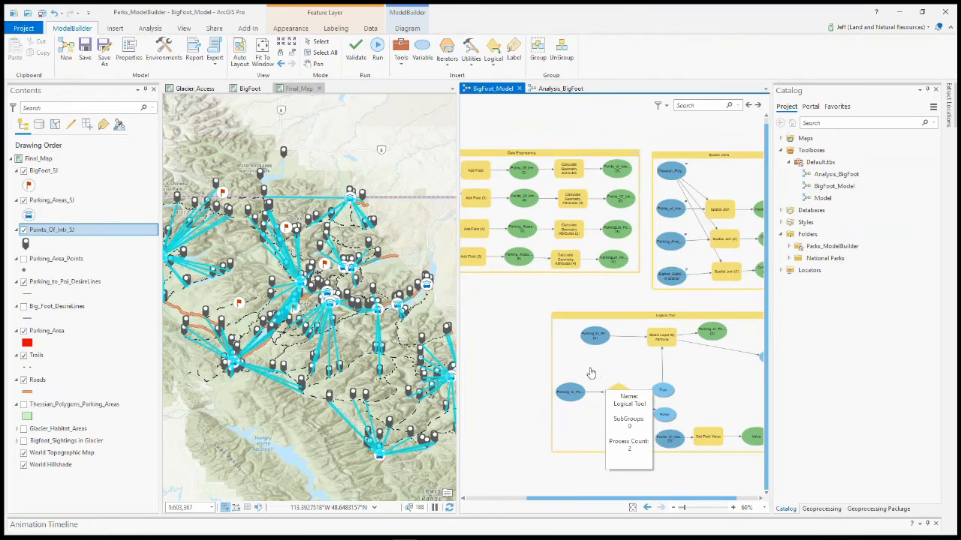
pyautogui.scroll(1, 595, 372)
pyautogui.moveTo(620, 501); pyautogui.dragTo(659, 499)
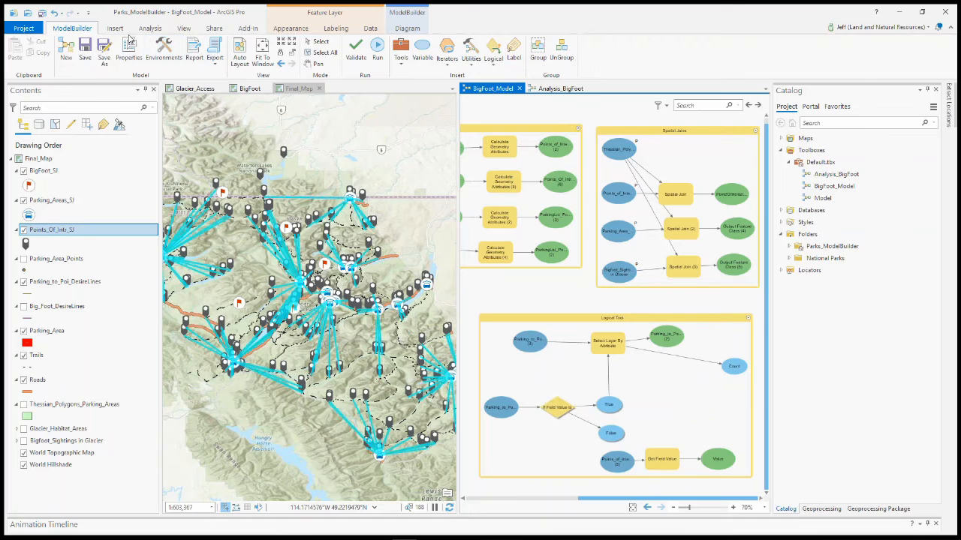
pyautogui.click(299, 88)
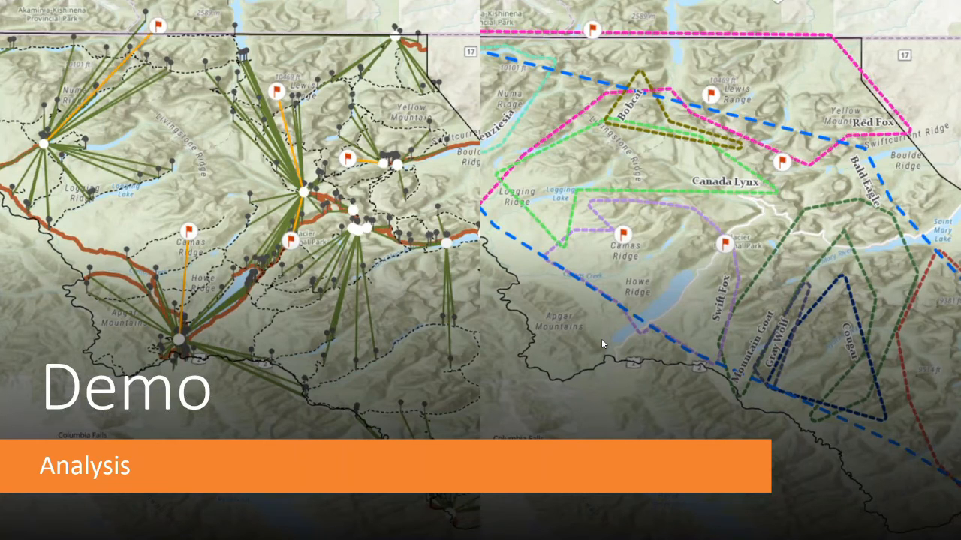
pyautogui.click(564, 265)
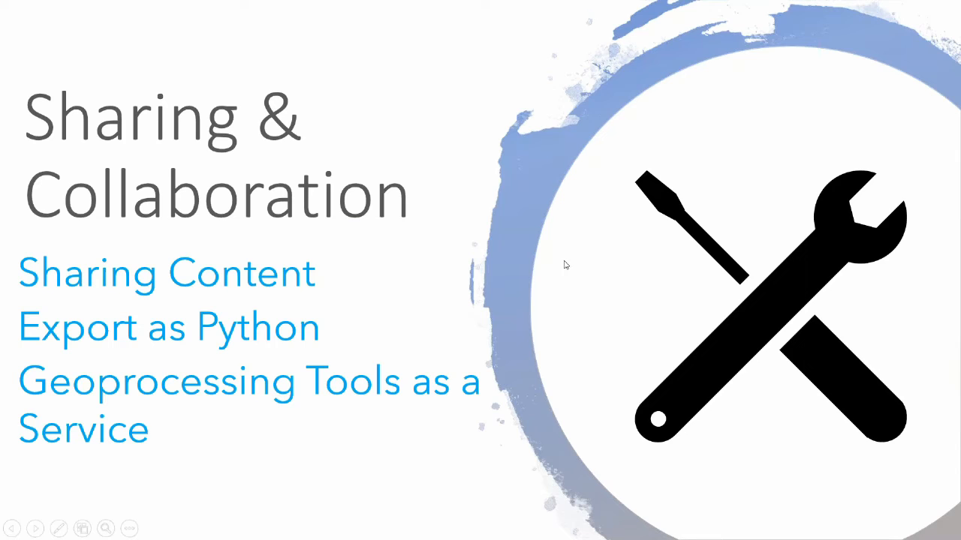
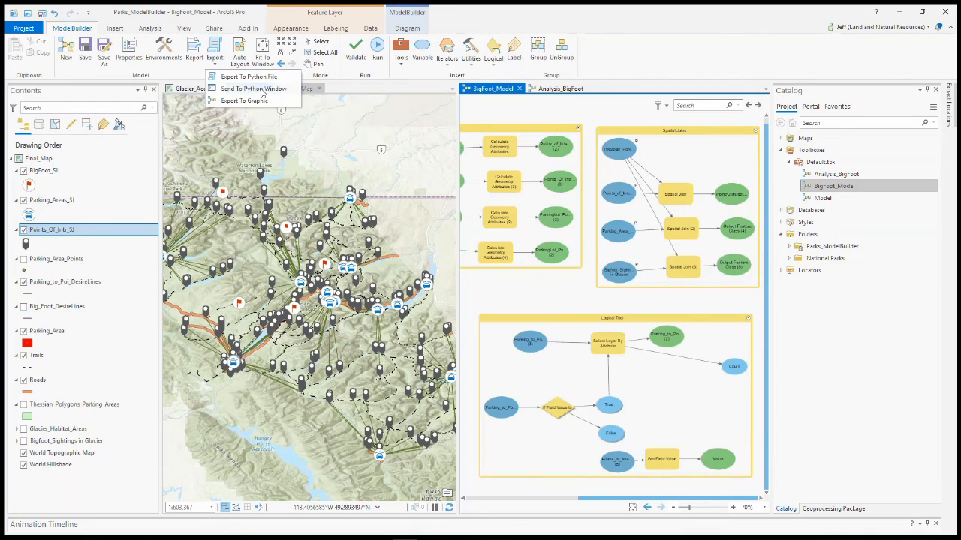
# - Send BigFoot_Model to the Python window, review the spatial join and field calculation code, and close the window
pyautogui.click(262, 90)
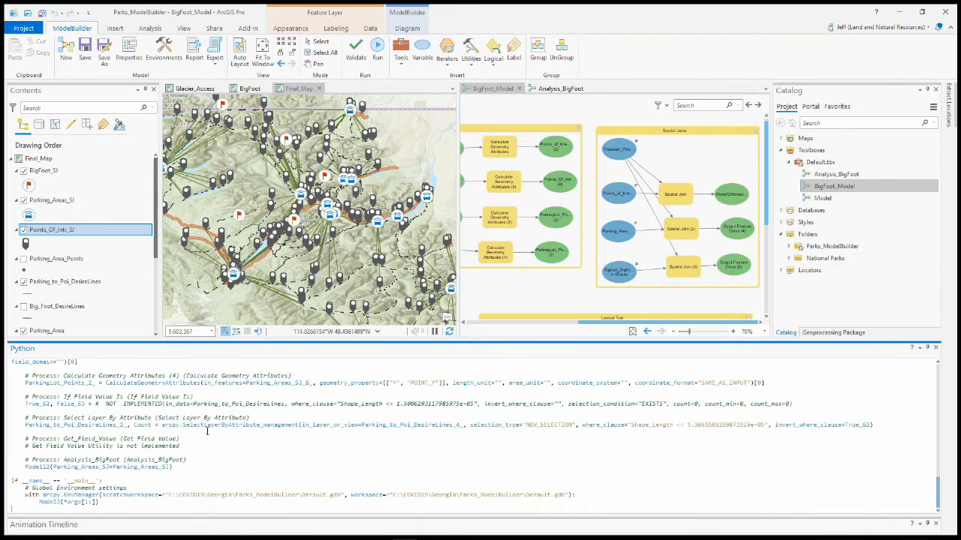
pyautogui.scroll(10, 207, 431)
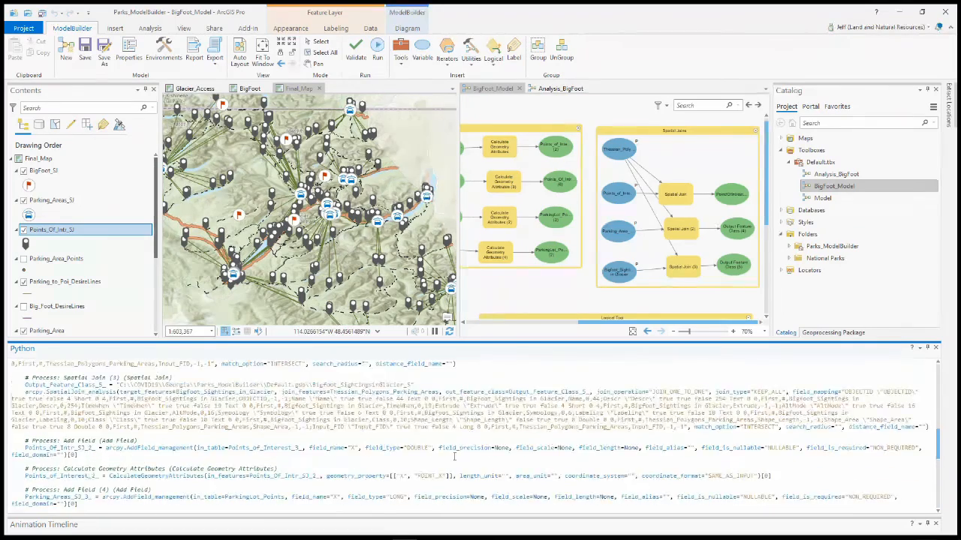
pyautogui.scroll(8, 454, 456)
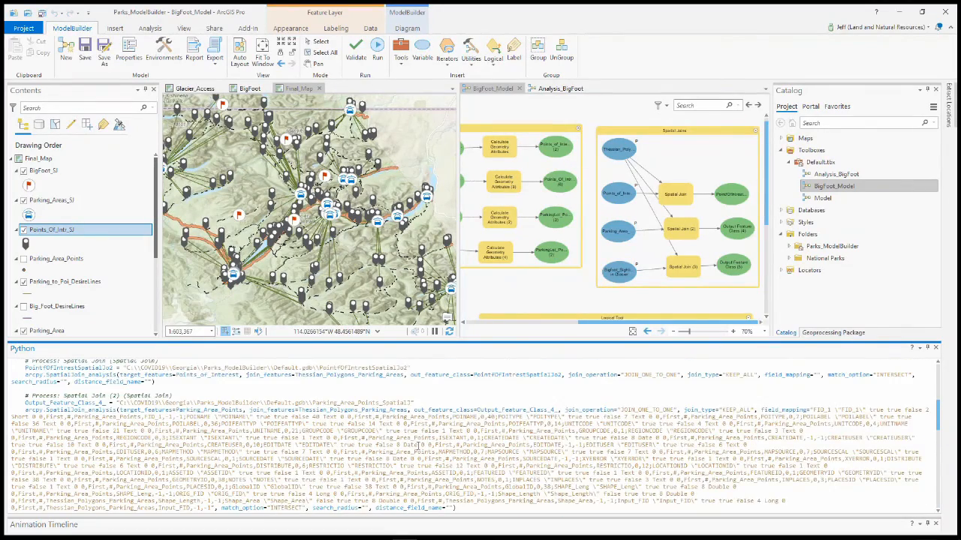
pyautogui.scroll(-4, 418, 445)
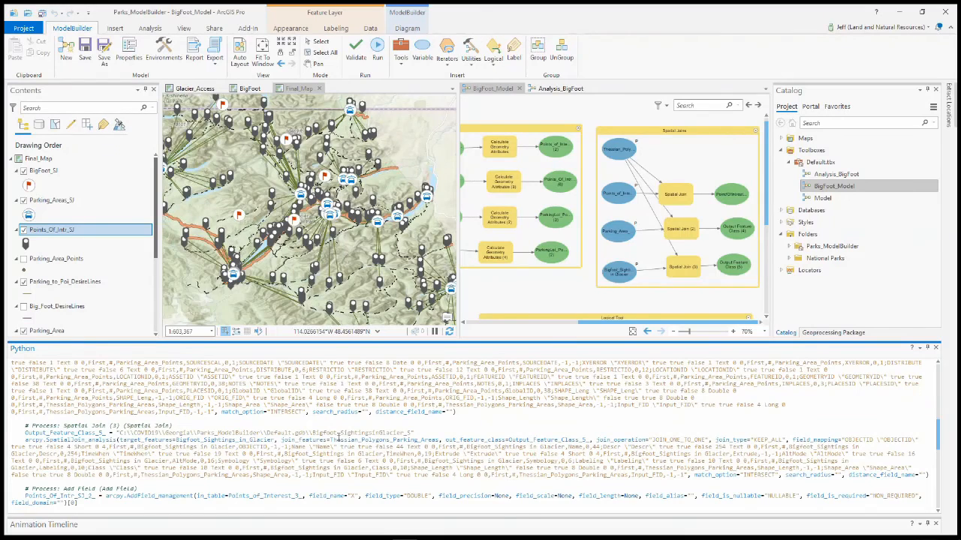
pyautogui.scroll(-8, 341, 430)
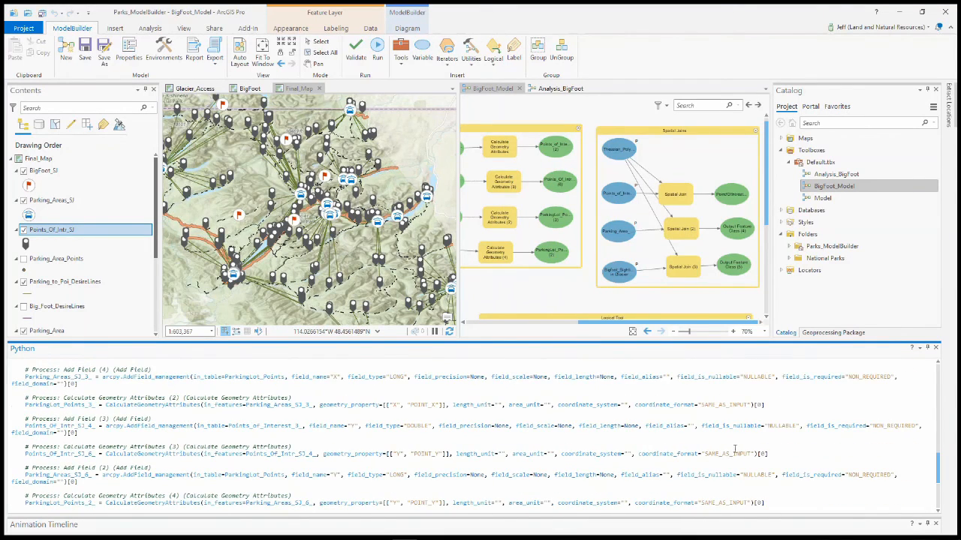
pyautogui.click(935, 347)
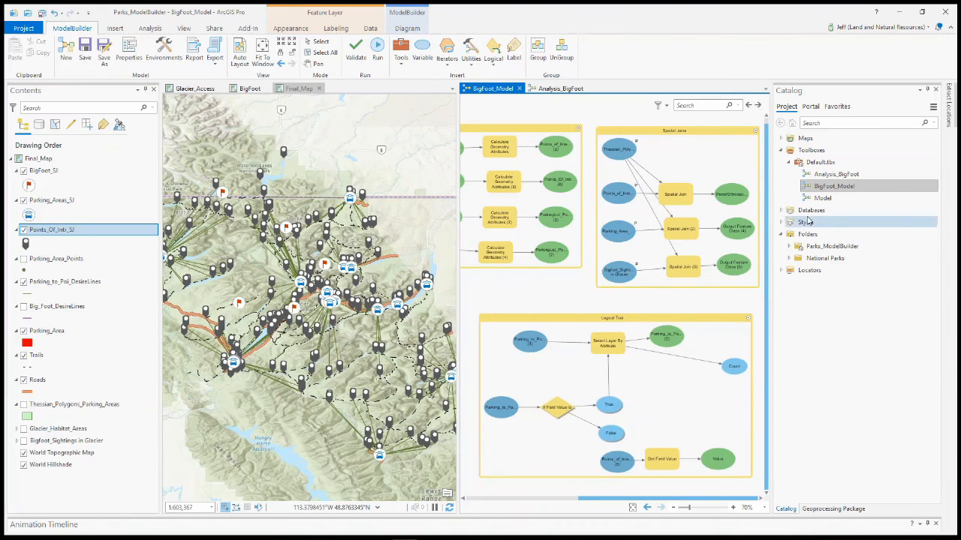
# - Open BigFoot_Model from Default.tbx as a geoprocessing tool and review its scheduling options without scheduling a run
pyautogui.click(840, 189)
pyautogui.doubleClick(842, 189)
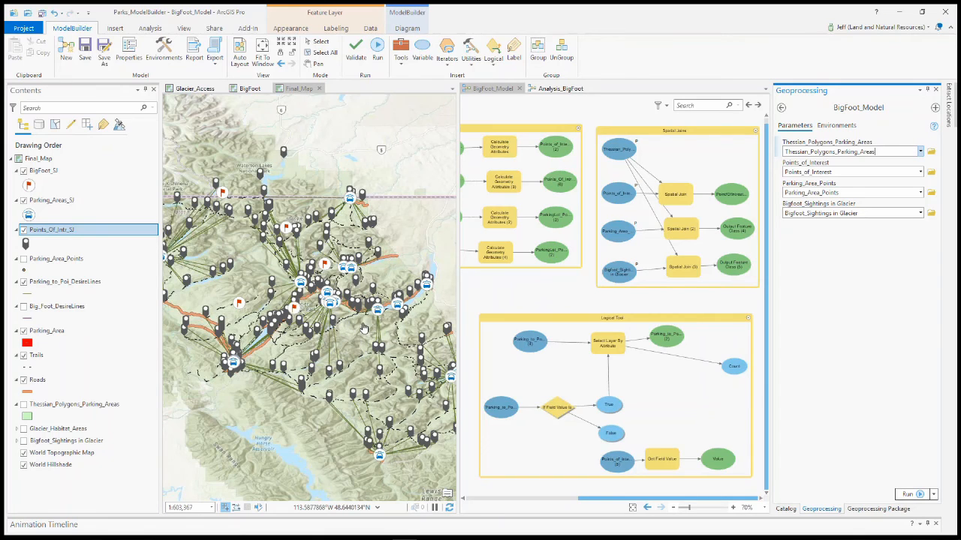
pyautogui.click(934, 496)
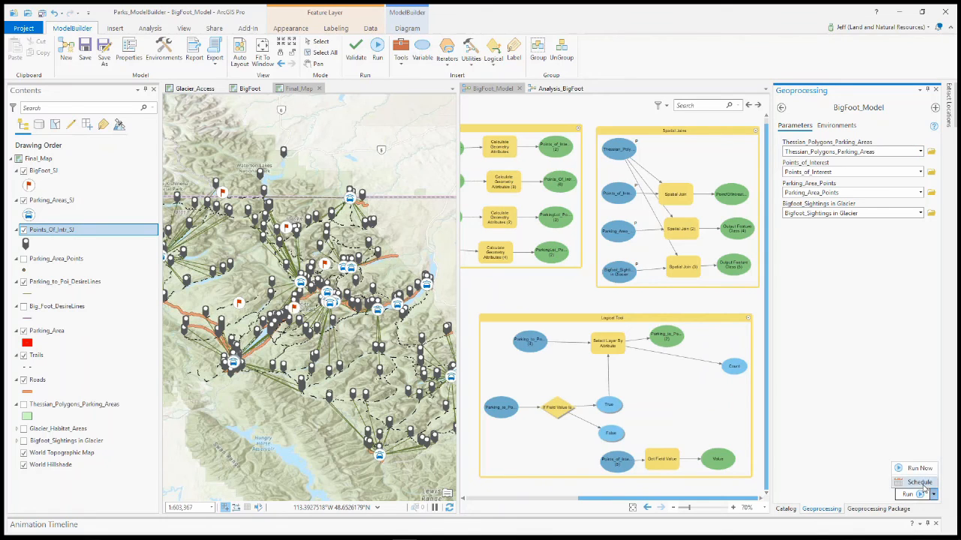
pyautogui.click(924, 483)
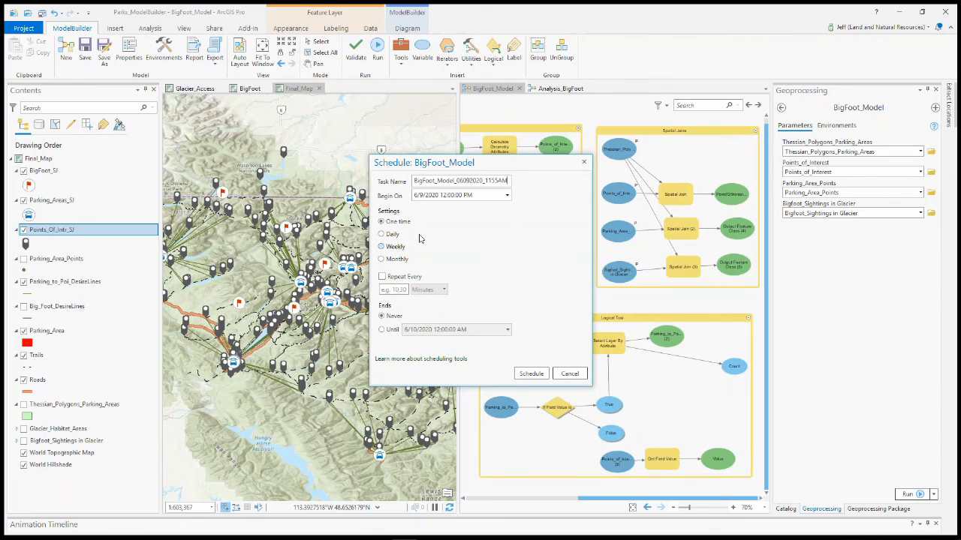
pyautogui.click(571, 373)
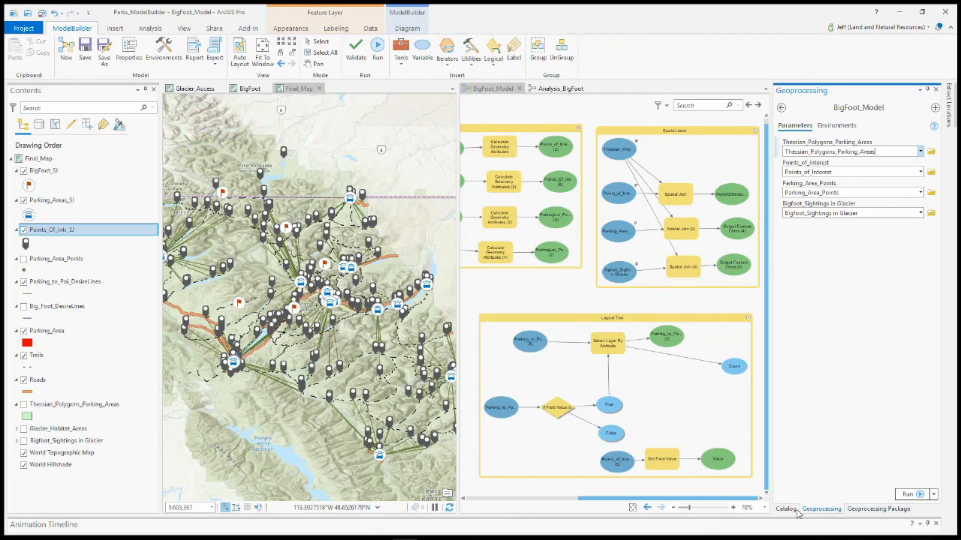
# - Examine the options for sharing geoprocessing history as a package or web tool, including the BigFootTool package details
pyautogui.click(216, 29)
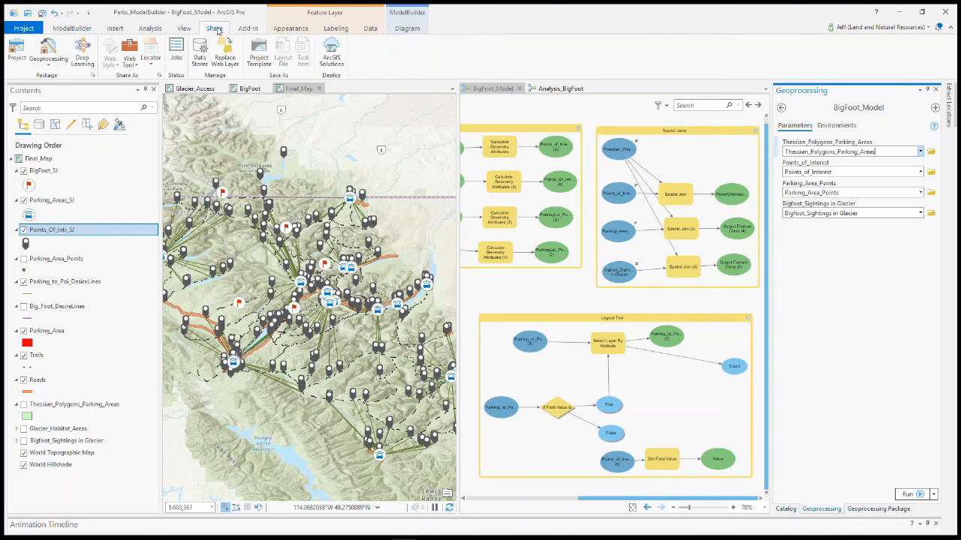
pyautogui.click(51, 66)
pyautogui.click(52, 66)
pyautogui.click(134, 66)
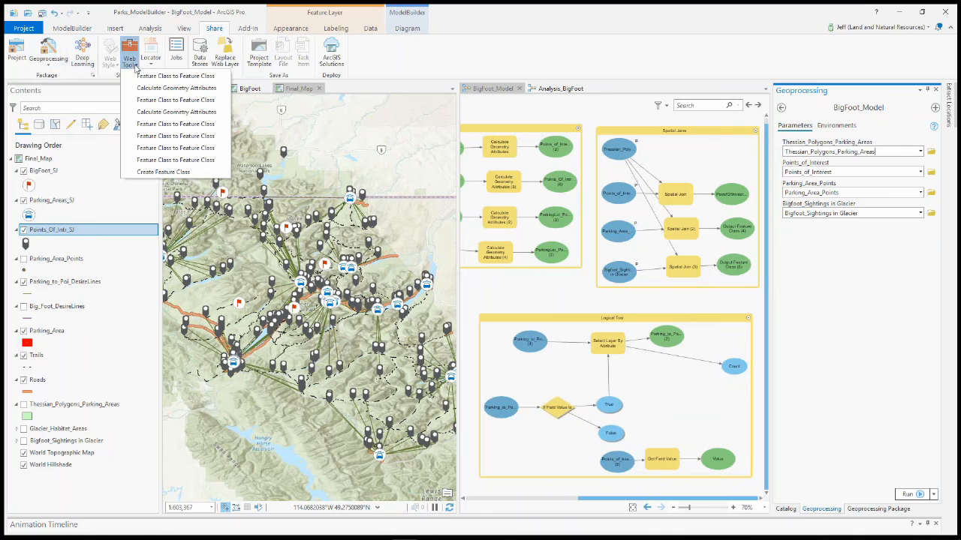
pyautogui.click(57, 66)
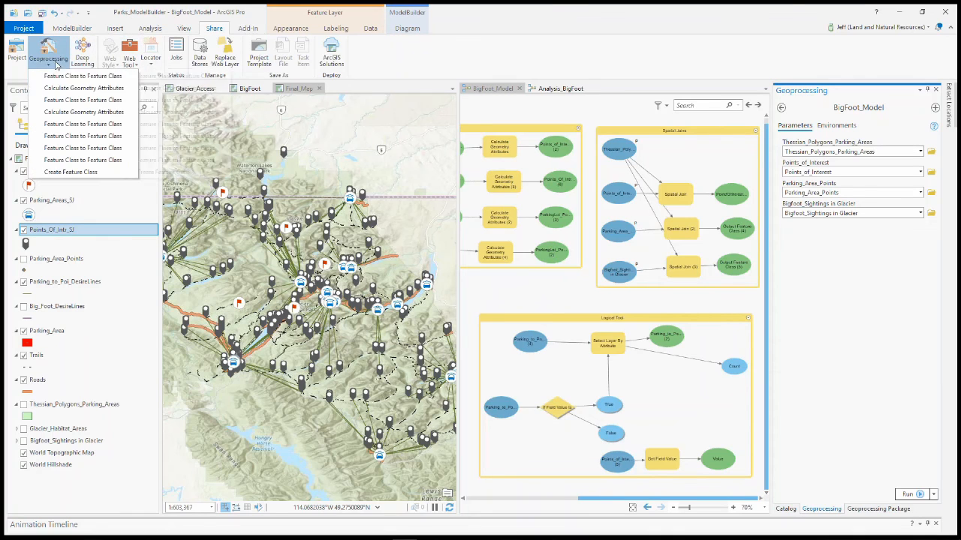
pyautogui.click(52, 65)
pyautogui.click(877, 509)
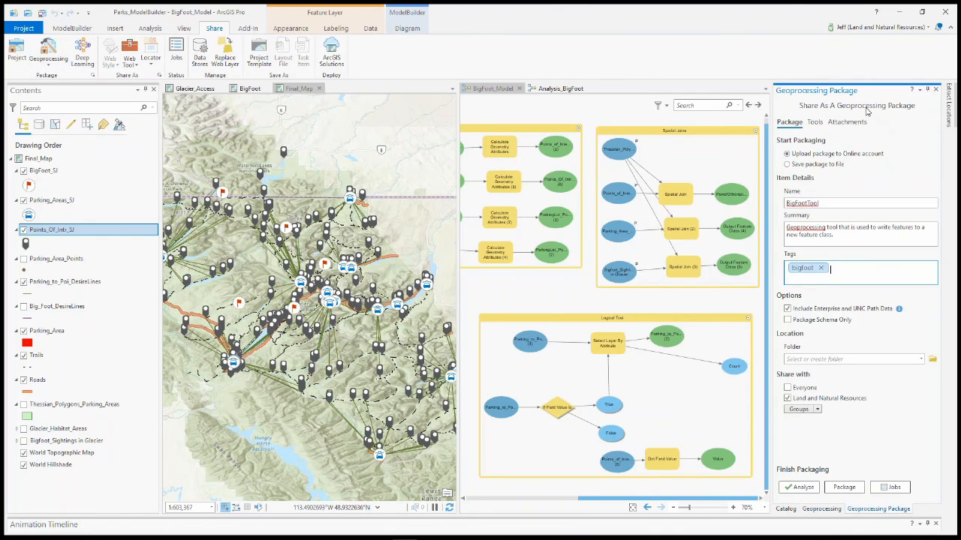
pyautogui.click(57, 66)
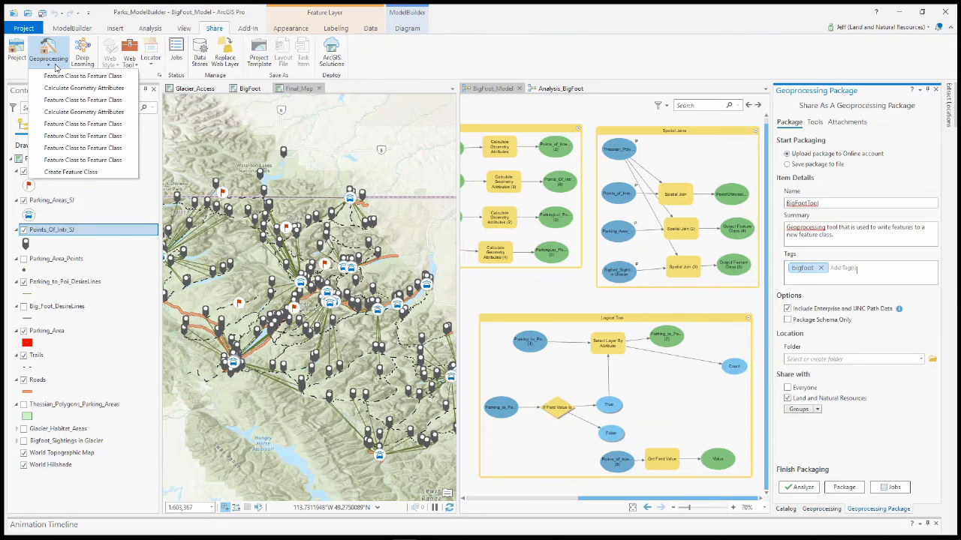
pyautogui.click(56, 66)
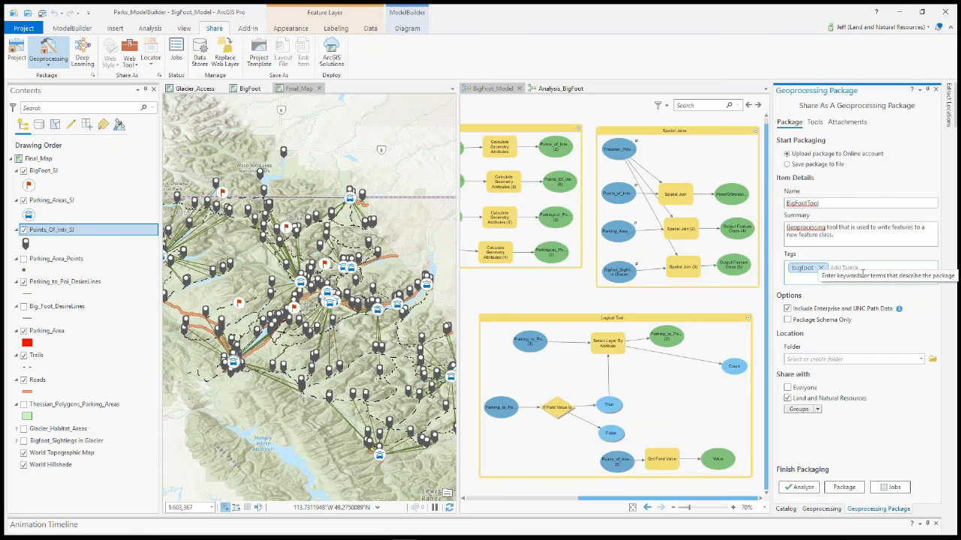
pyautogui.click(863, 270)
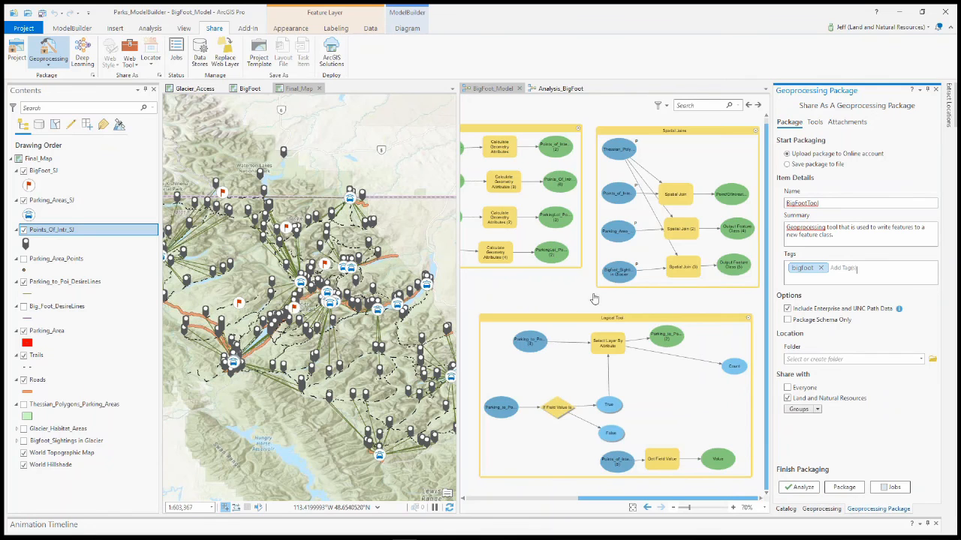
# - Switch to the Land and Natural Resources ArcGIS Online site in Chrome and bring up the account's content list
pyautogui.press('super')
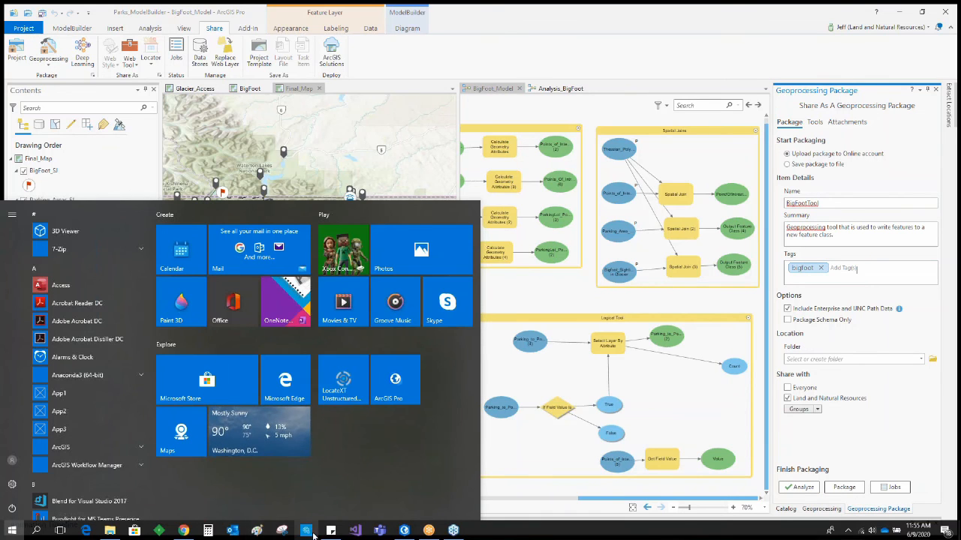
pyautogui.click(184, 534)
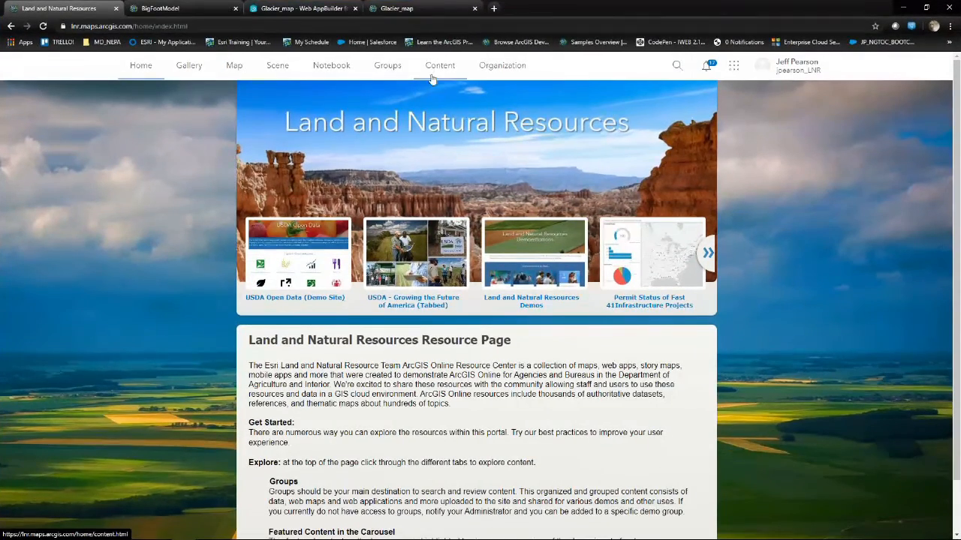
pyautogui.click(435, 73)
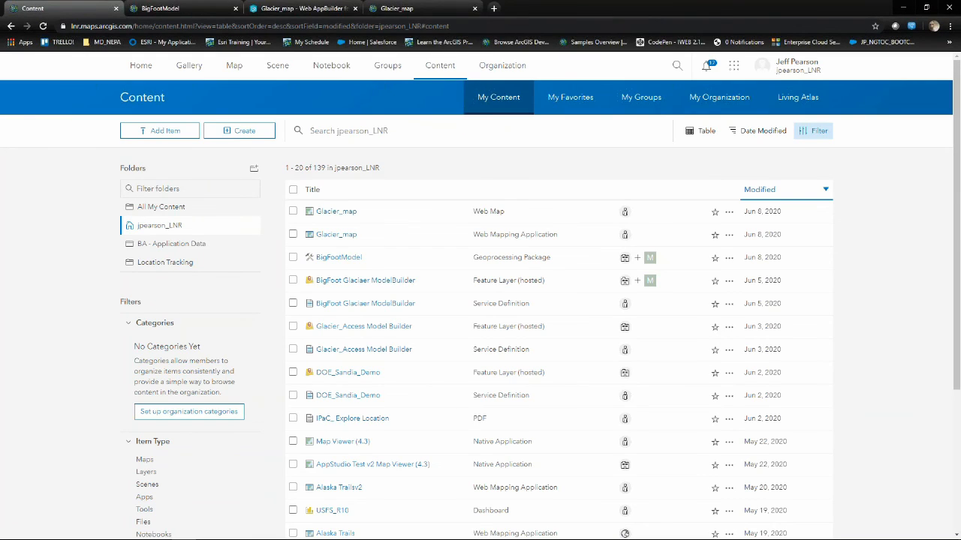
# - Review the BigFootModel geoprocessing package's item details, and bring up Glacier_map in Web AppBuilder
pyautogui.click(194, 6)
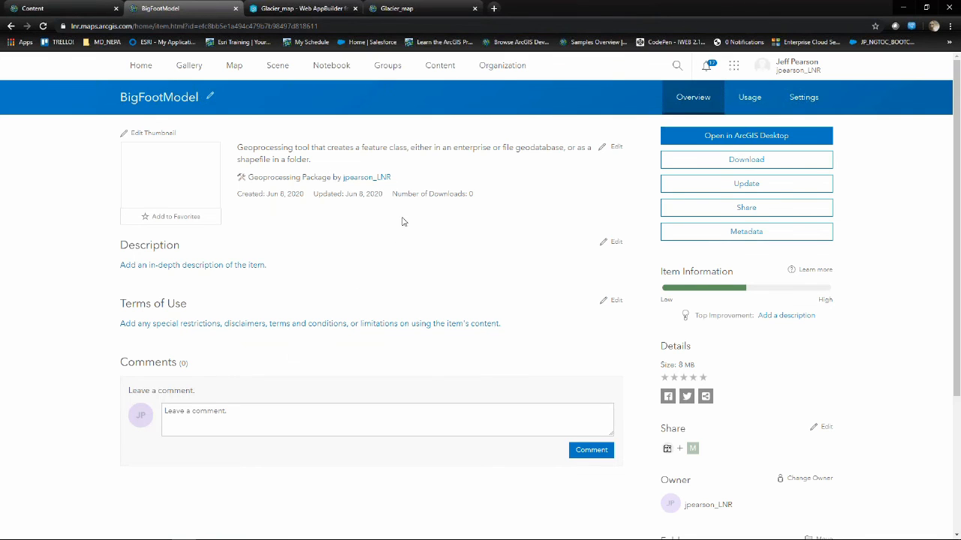
pyautogui.scroll(-3, 473, 273)
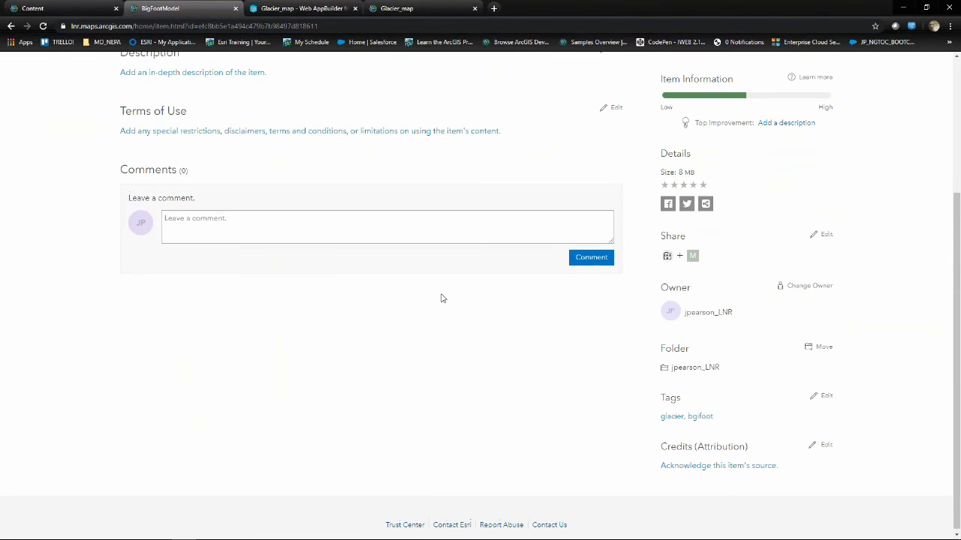
pyautogui.scroll(5, 441, 298)
pyautogui.click(300, 7)
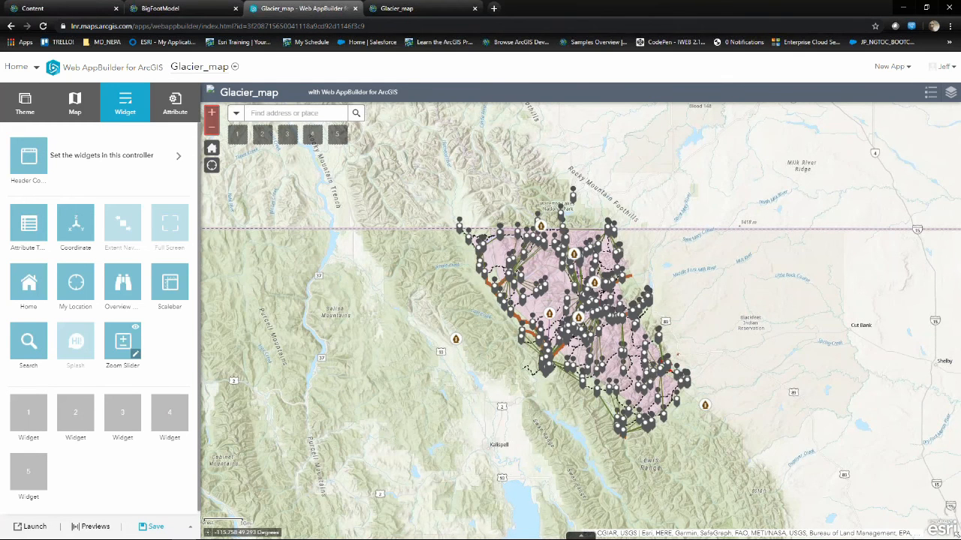
# - Examine the Geoprocessing widget's task URL options for the first empty widget slot of Glacier_map, and close them without adding the widget
pyautogui.scroll(1, 600, 310)
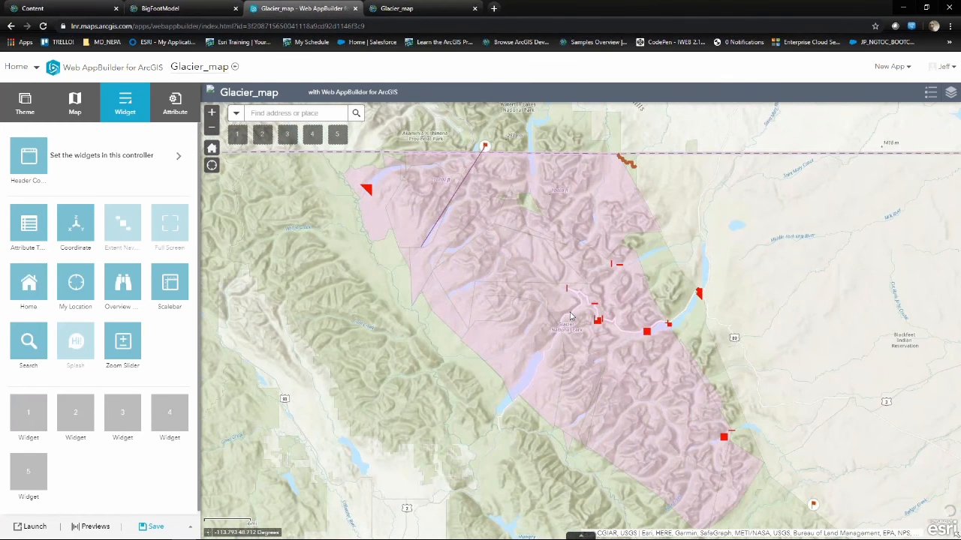
pyautogui.click(29, 413)
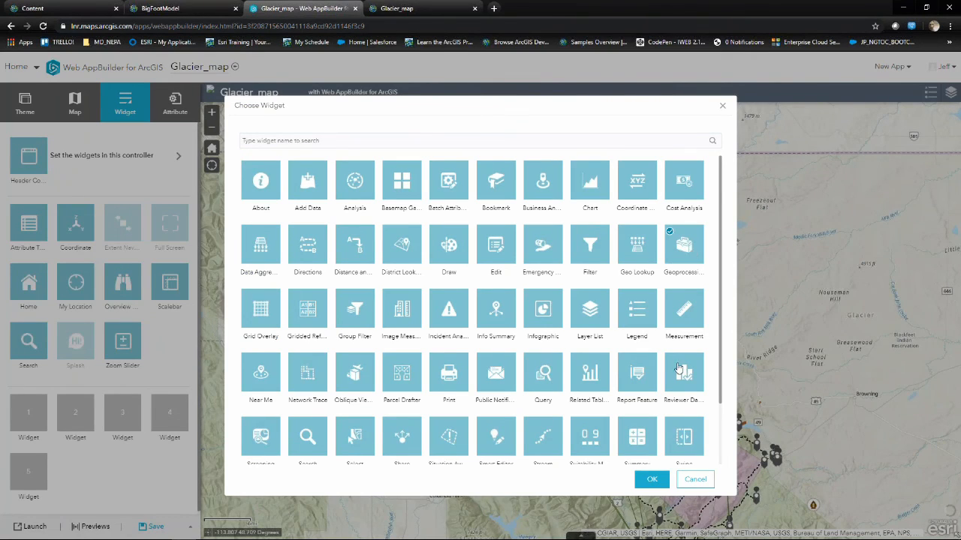
pyautogui.click(652, 479)
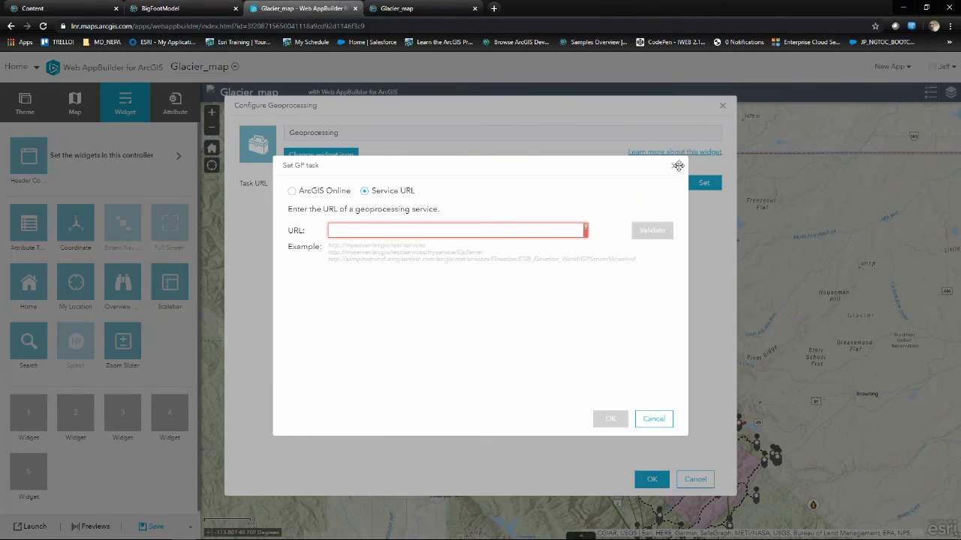
pyautogui.click(676, 166)
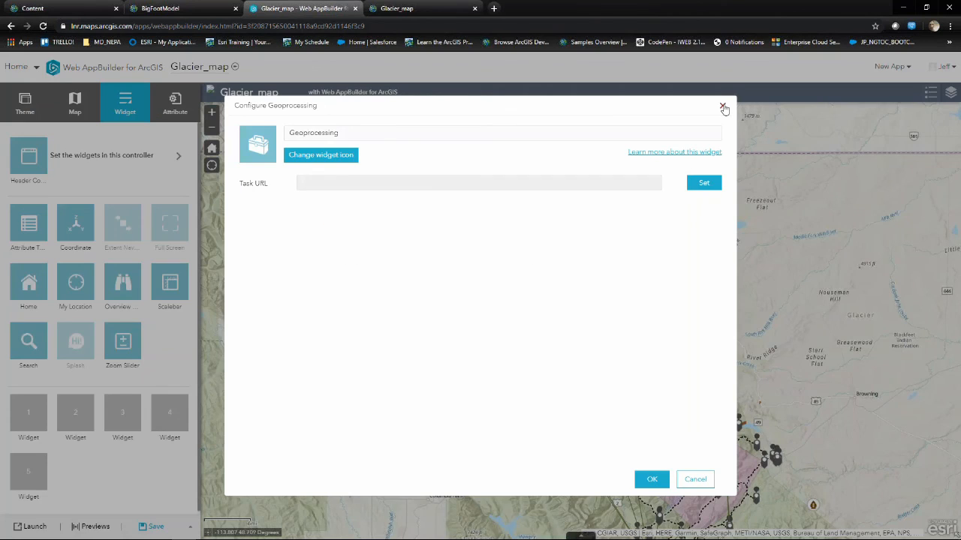
pyautogui.click(722, 109)
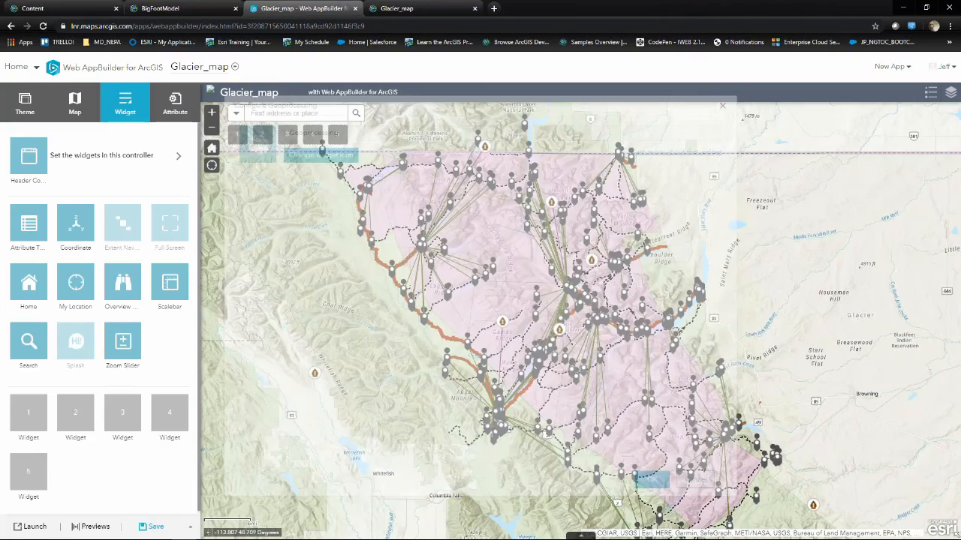
pyautogui.scroll(-1, 419, 347)
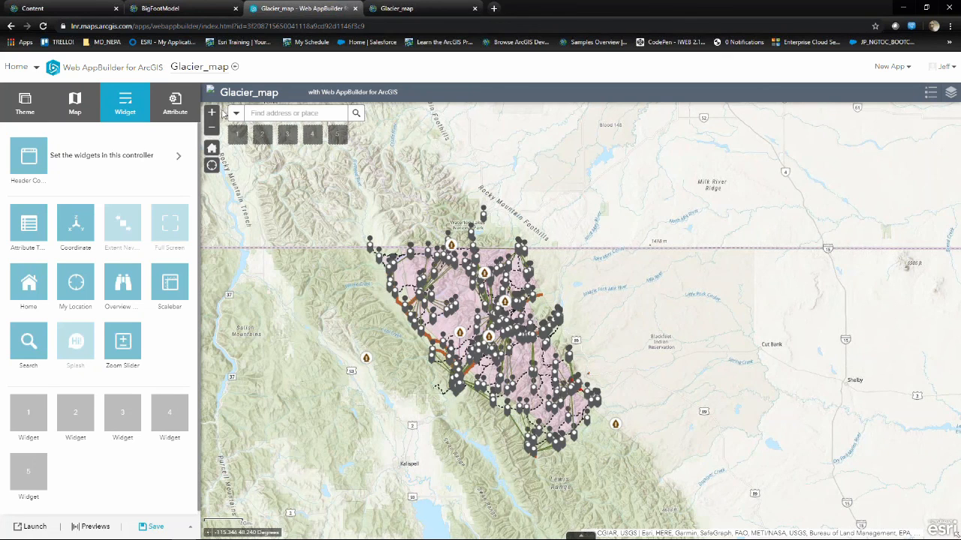
# - Return to ArcGIS Pro and widen the Final_Map view beside the BigFoot_Model diagram
pyautogui.click(904, 8)
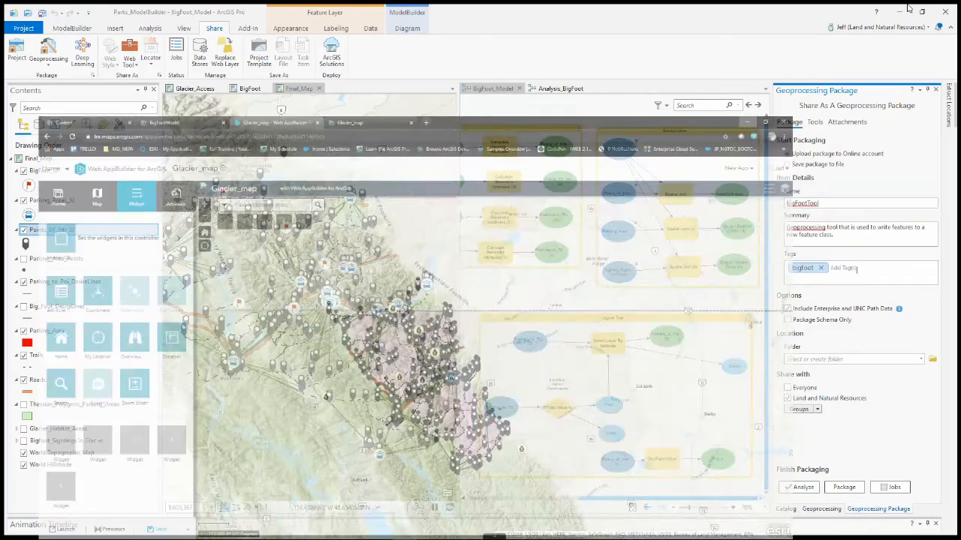
pyautogui.moveTo(460, 336); pyautogui.dragTo(554, 331)
pyautogui.click(488, 324)
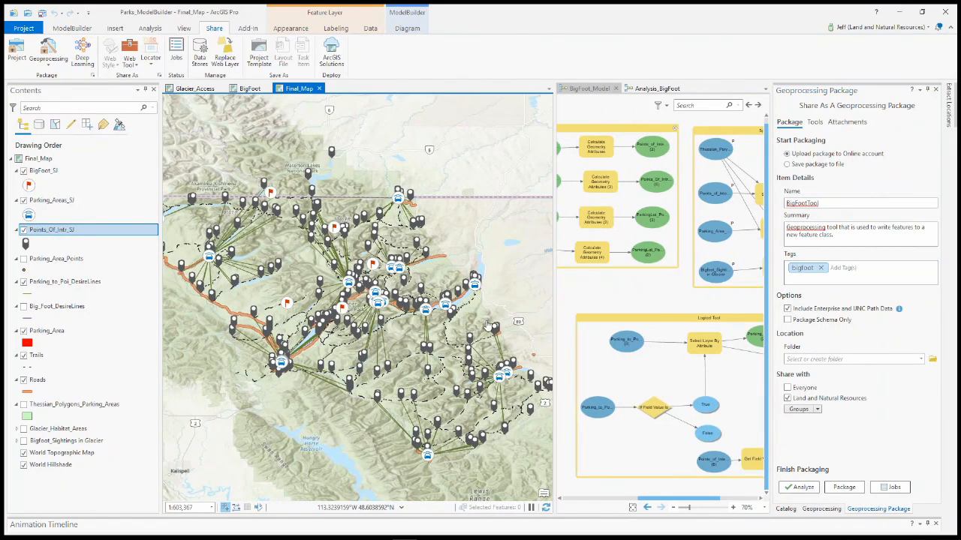
pyautogui.moveTo(488, 325); pyautogui.dragTo(442, 330)
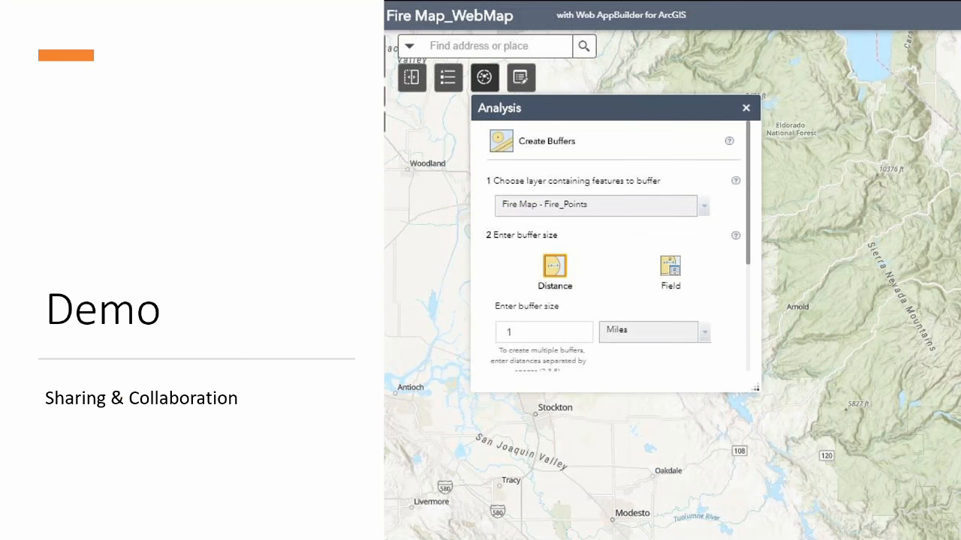
pyautogui.click(649, 379)
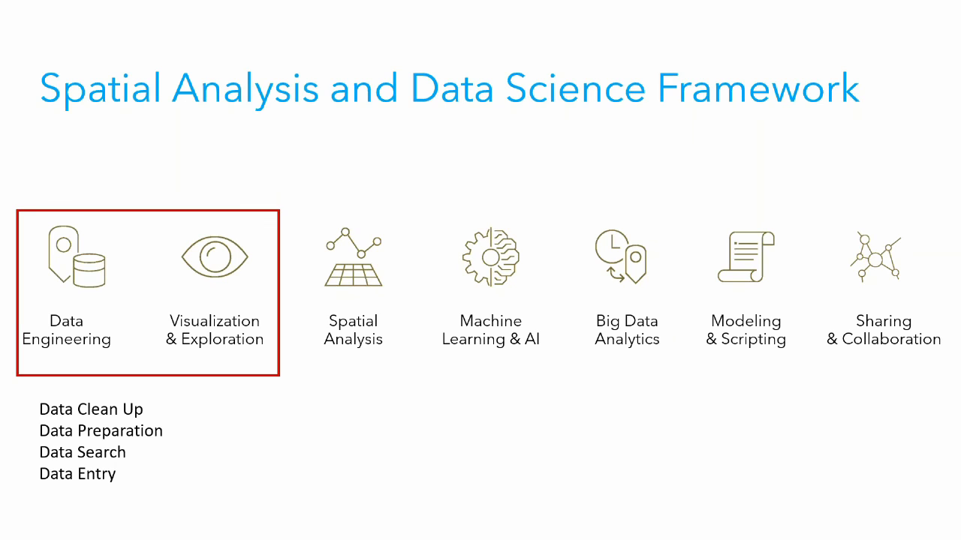
pyautogui.press('Right')
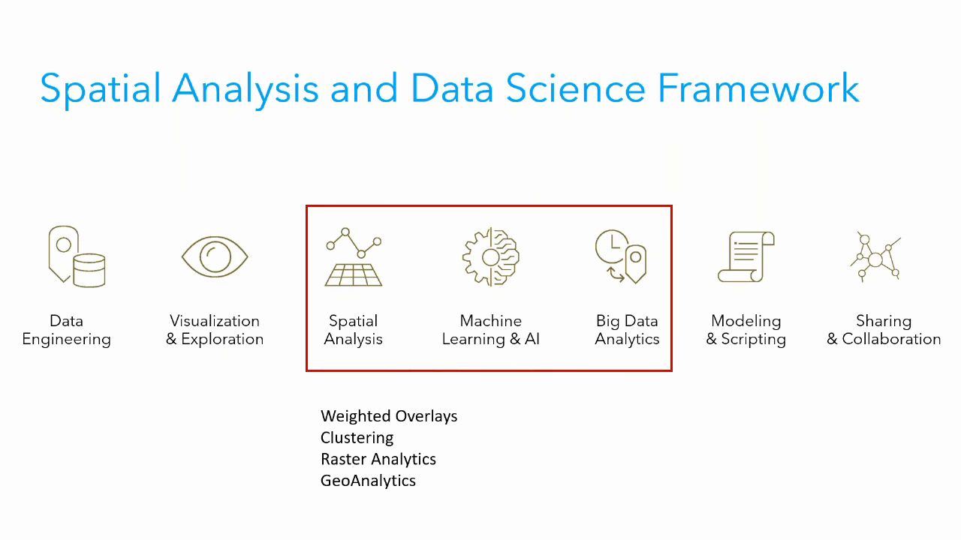